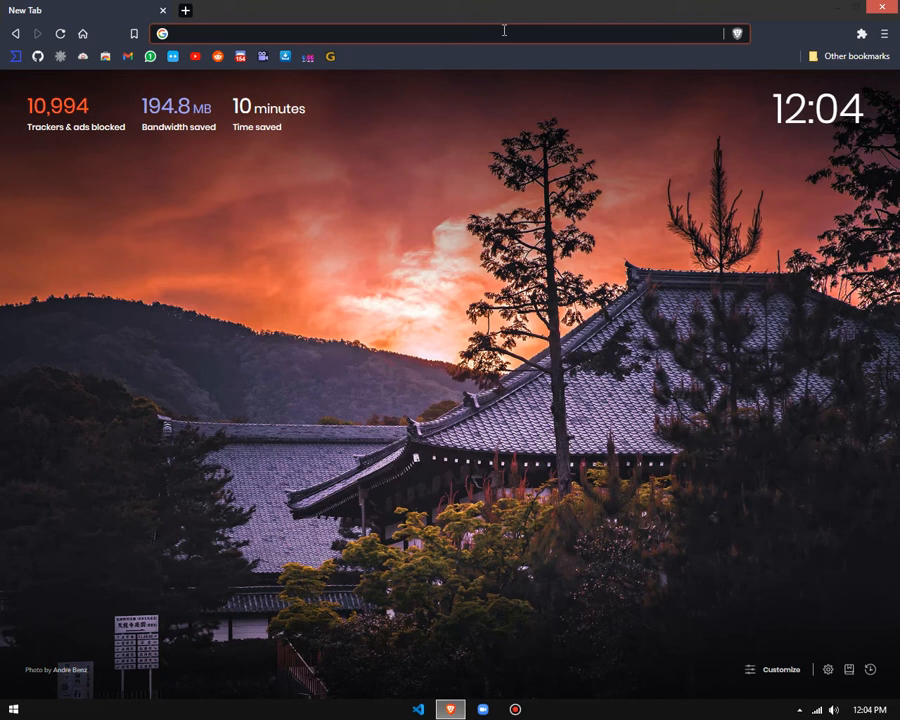
# Step: Open the Google Forms home page at forms.google.com
pyautogui.write('form')
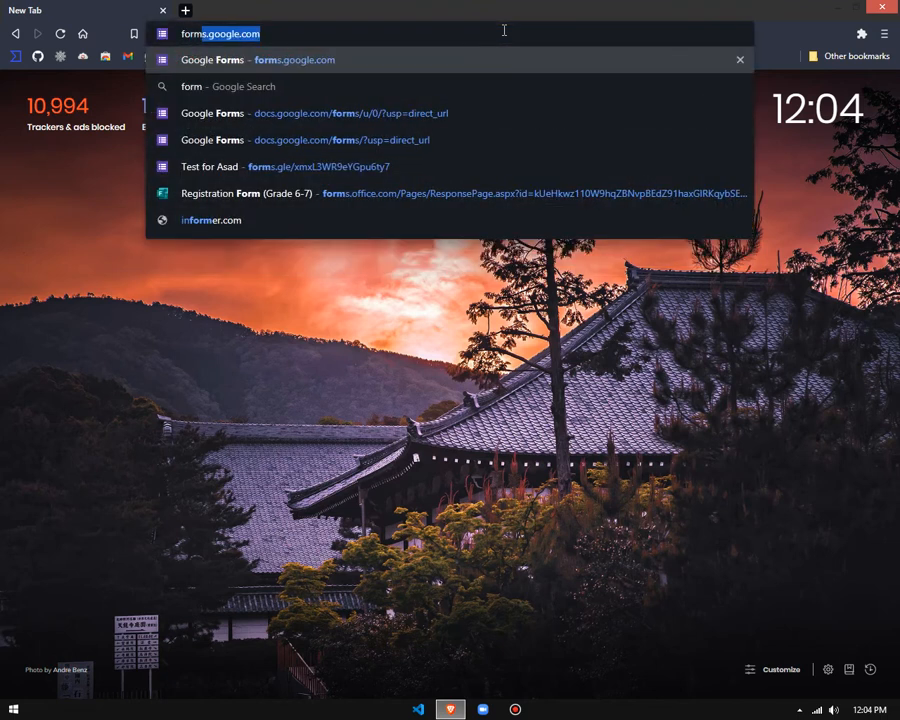
pyautogui.write('s.google.com')
pyautogui.press('Return')
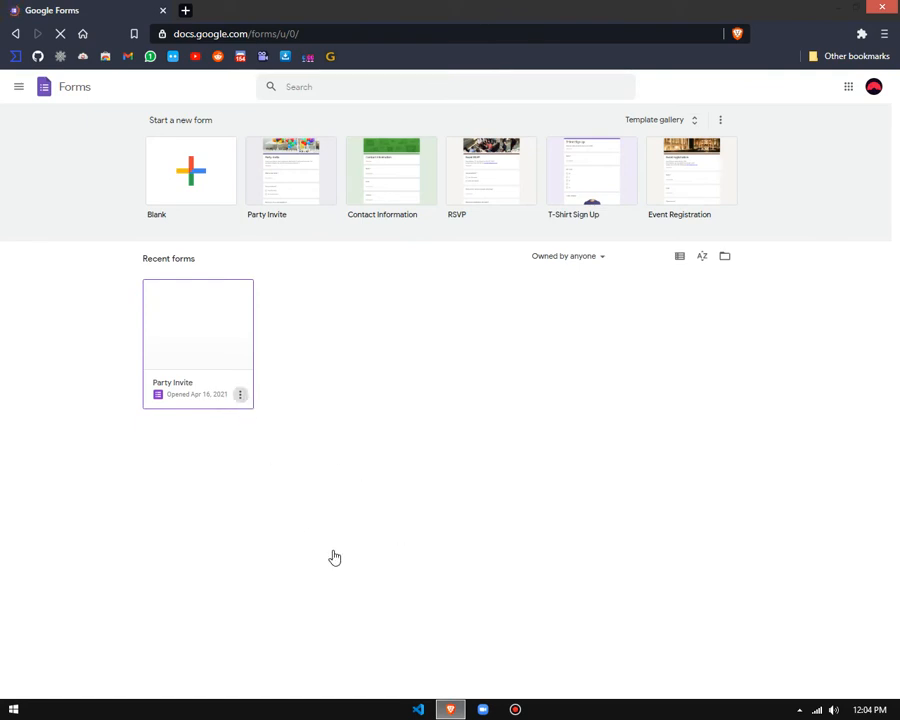
# Step: Remove the existing Party Invite form from the recent forms
pyautogui.click(240, 394)
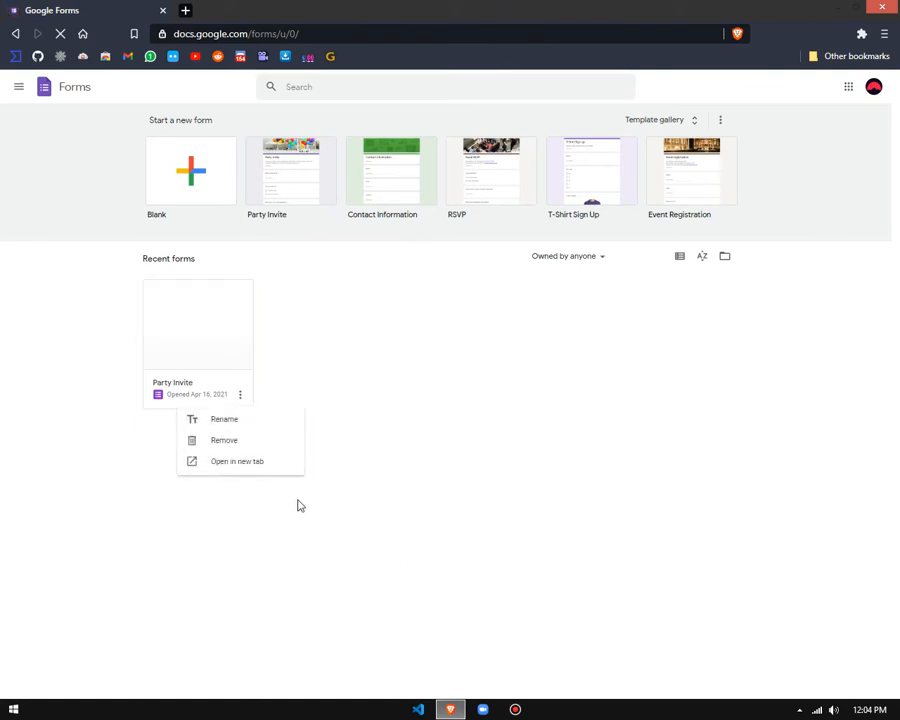
pyautogui.click(257, 440)
pyautogui.click(605, 428)
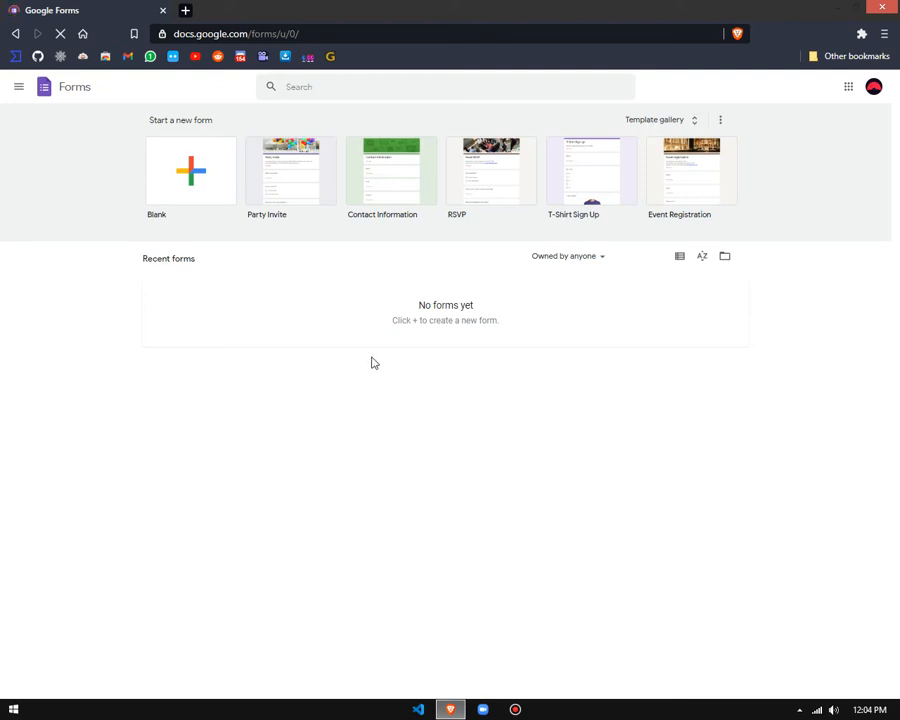
pyautogui.tripleClick(482, 317)
pyautogui.click(430, 337)
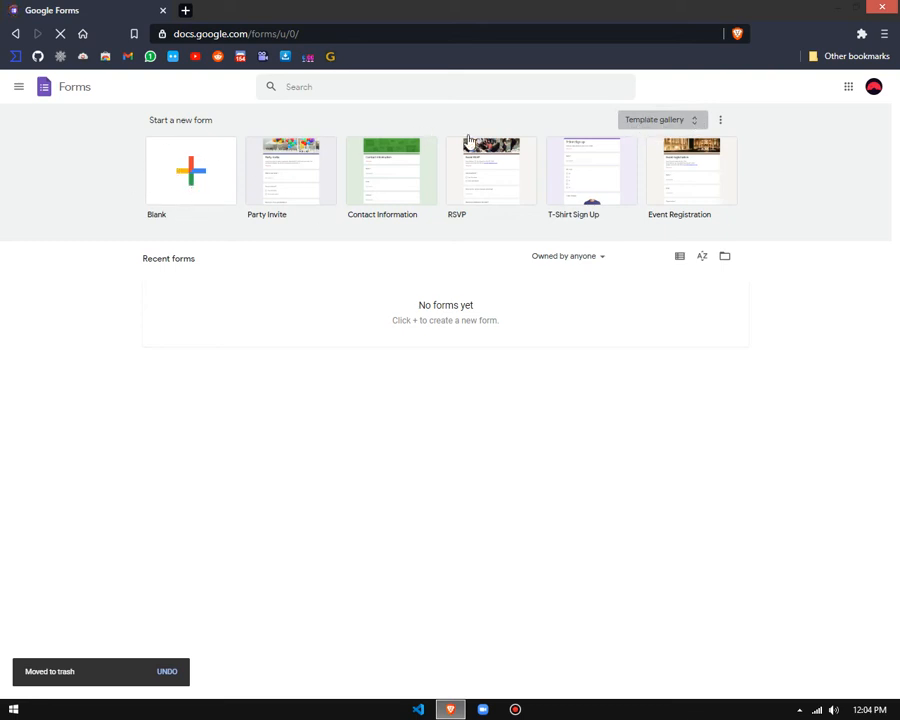
# Step: Create a new blank form from the full template gallery
pyautogui.click(640, 124)
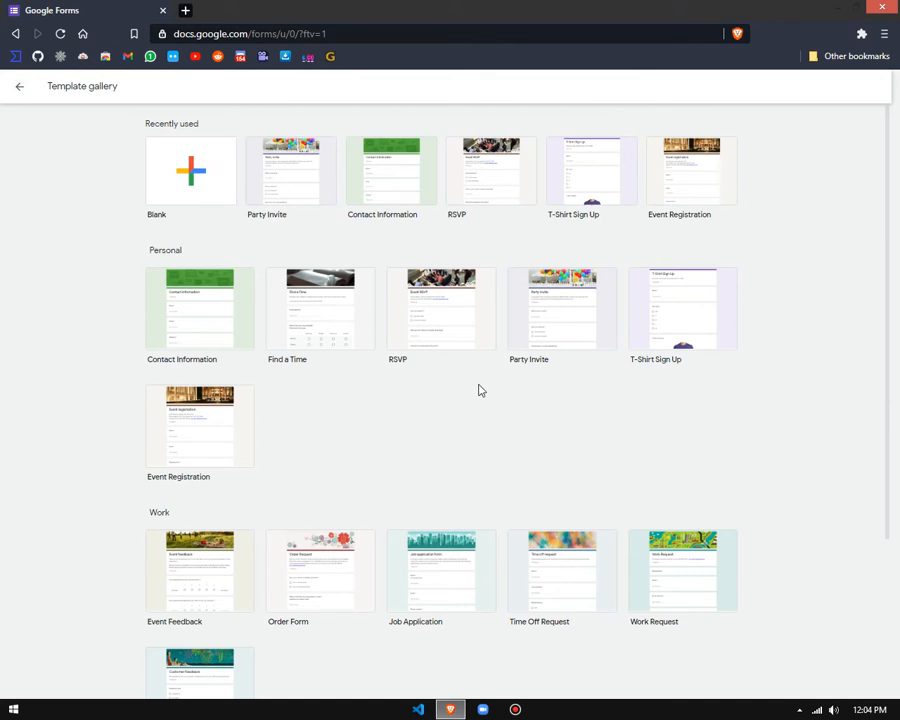
pyautogui.click(197, 193)
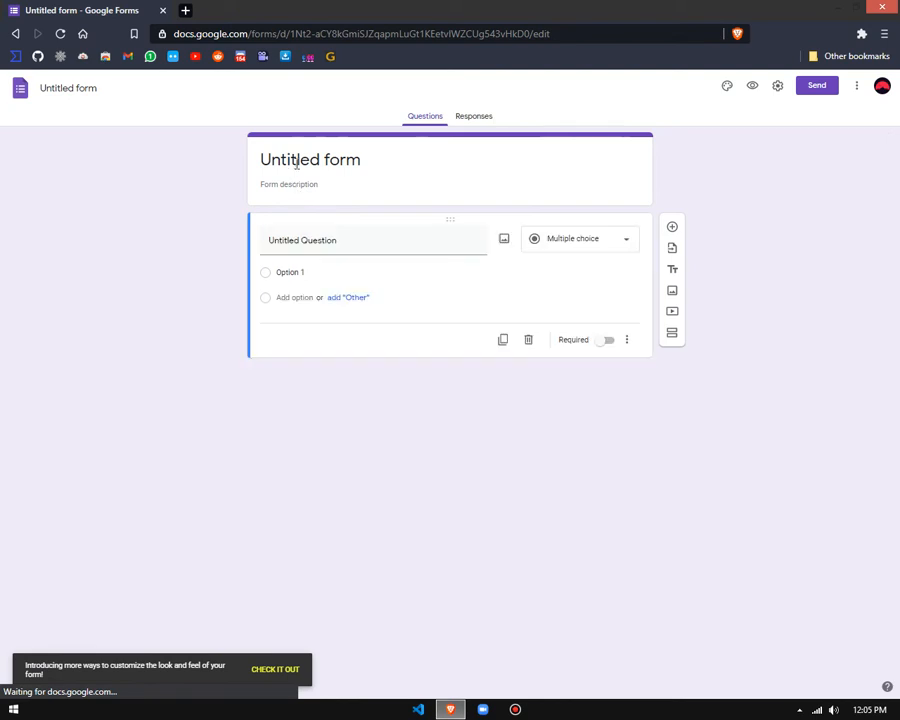
# Step: Replace the form's title with "Test for" followed by the friend's first name
pyautogui.click(349, 158)
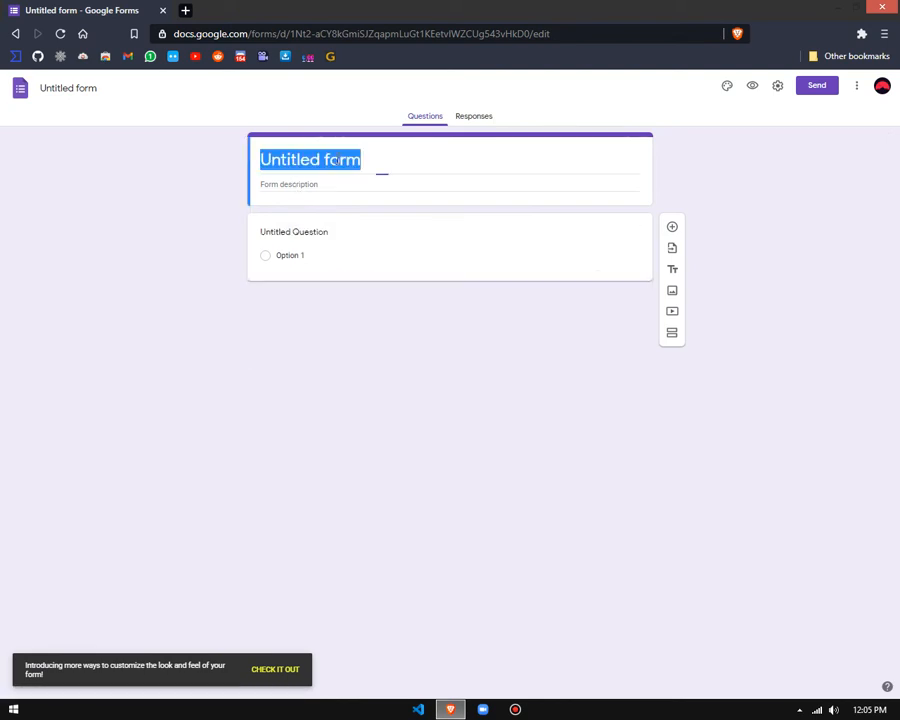
pyautogui.click(341, 159)
pyautogui.moveTo(365, 159); pyautogui.dragTo(219, 155)
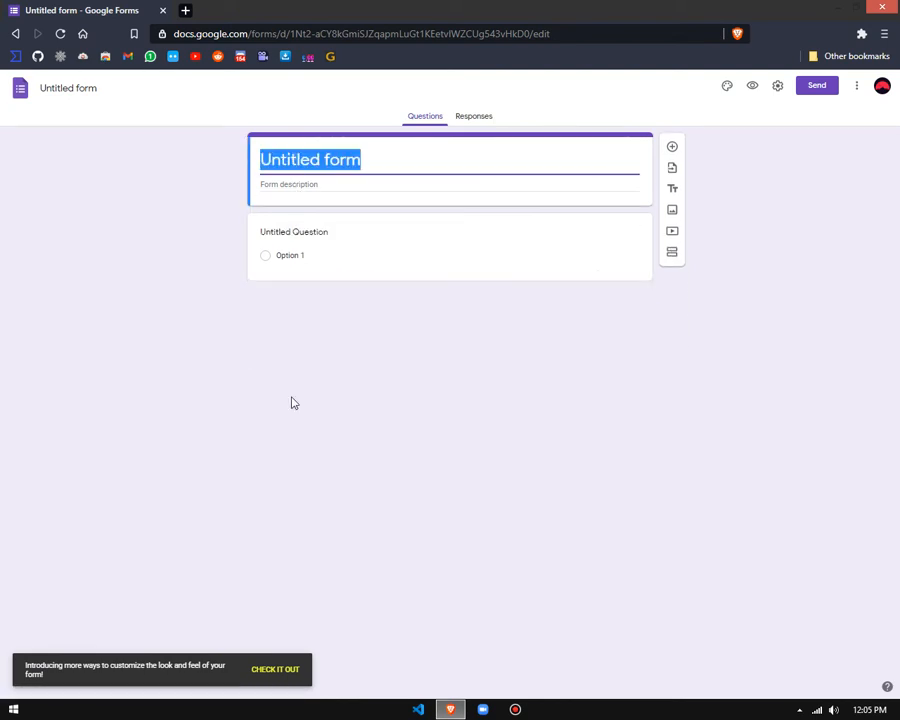
pyautogui.click(72, 20)
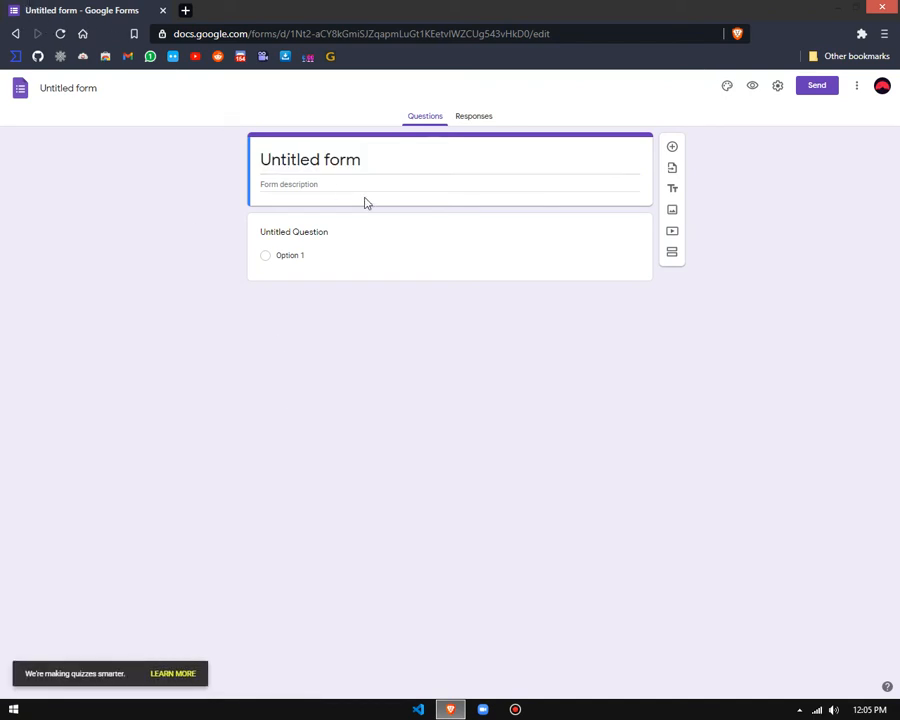
pyautogui.moveTo(366, 162); pyautogui.dragTo(218, 168)
pyautogui.write('T')
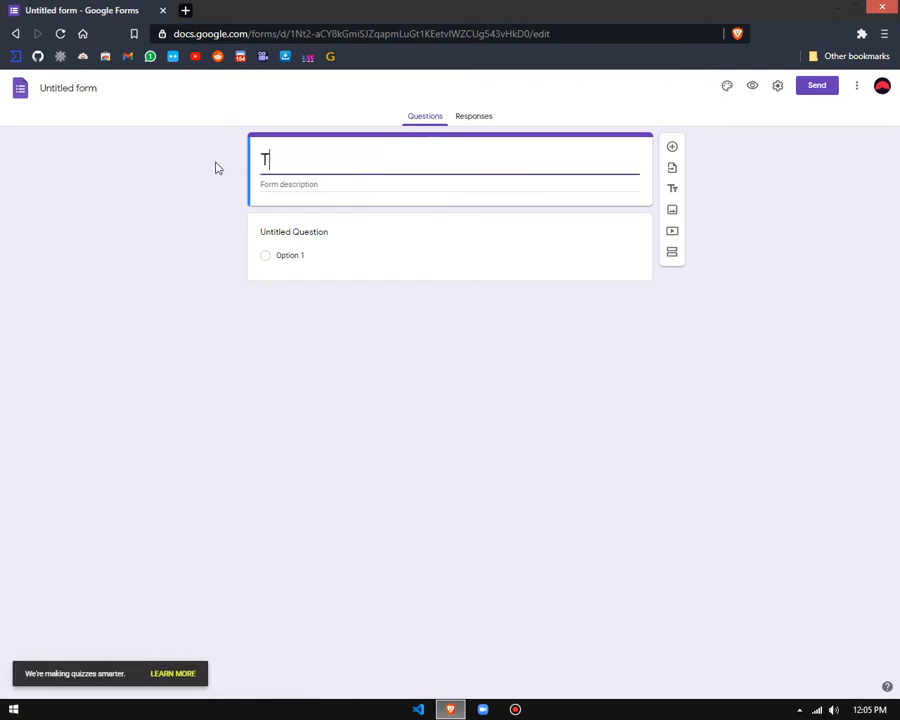
pyautogui.write('est for Asda')
pyautogui.press('BackSpace')
pyautogui.press('BackSpace')
pyautogui.write('ad')
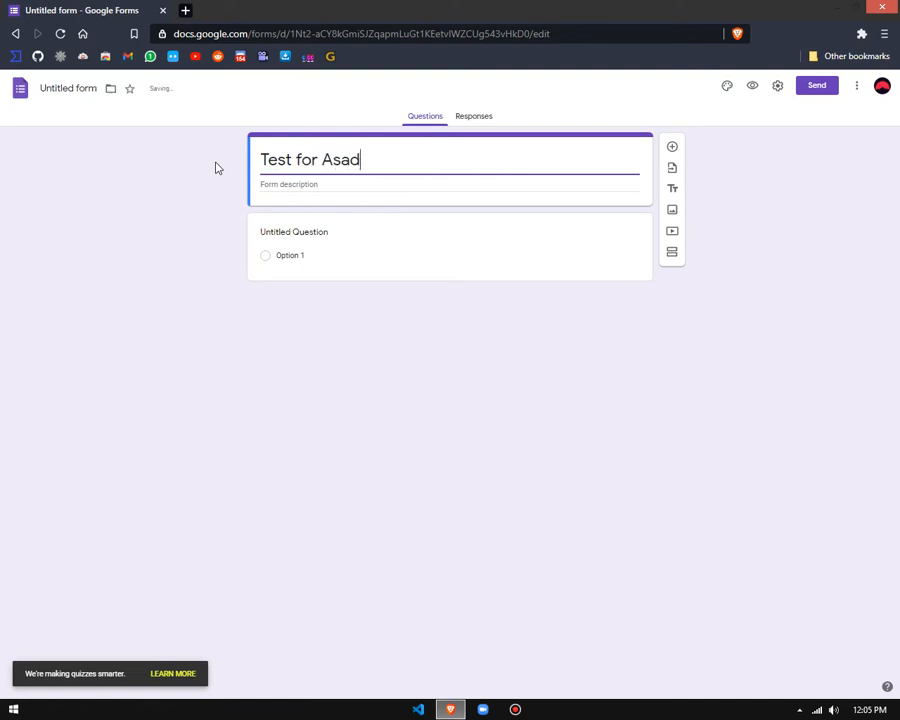
pyautogui.click(441, 420)
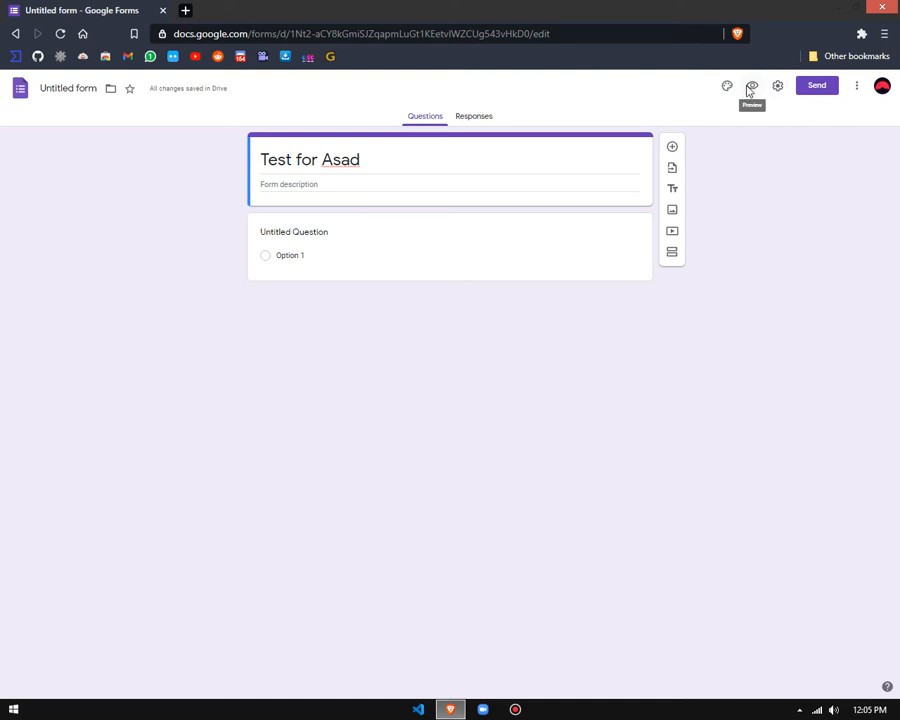
# Step: Preview the form, examine how its title appears to respondents, and return to the editor
pyautogui.click(750, 91)
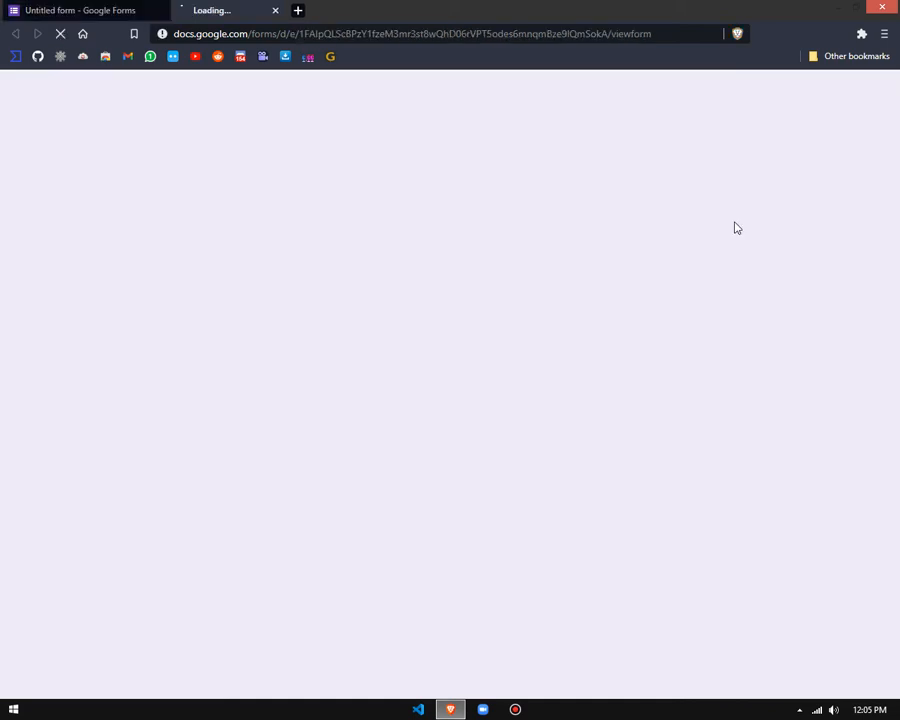
pyautogui.click(669, 34)
pyautogui.click(485, 260)
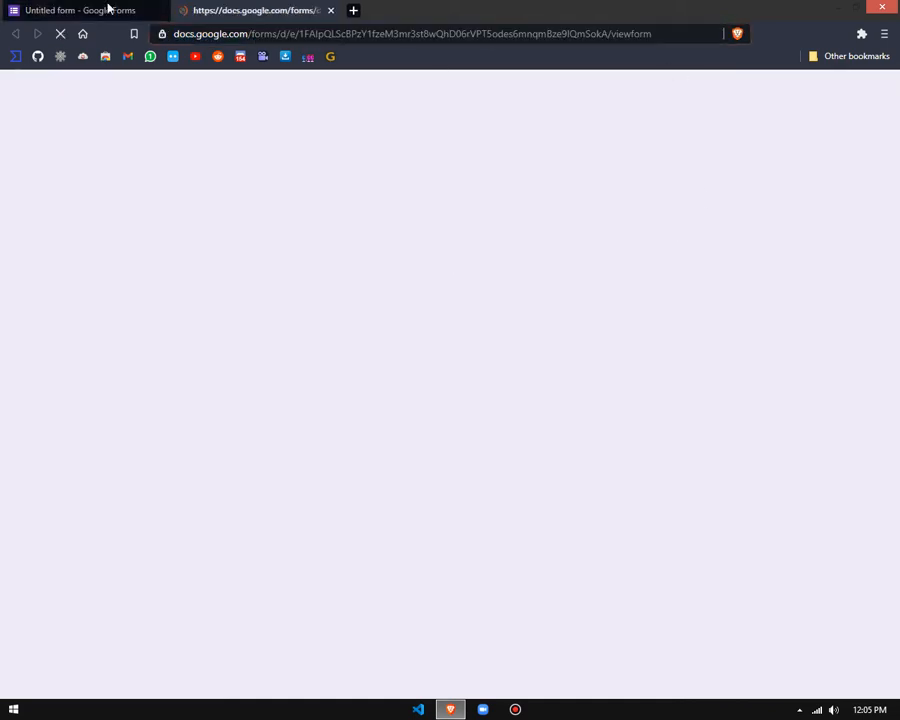
pyautogui.click(93, 8)
pyautogui.hotkey('ctrl', 'Tab')
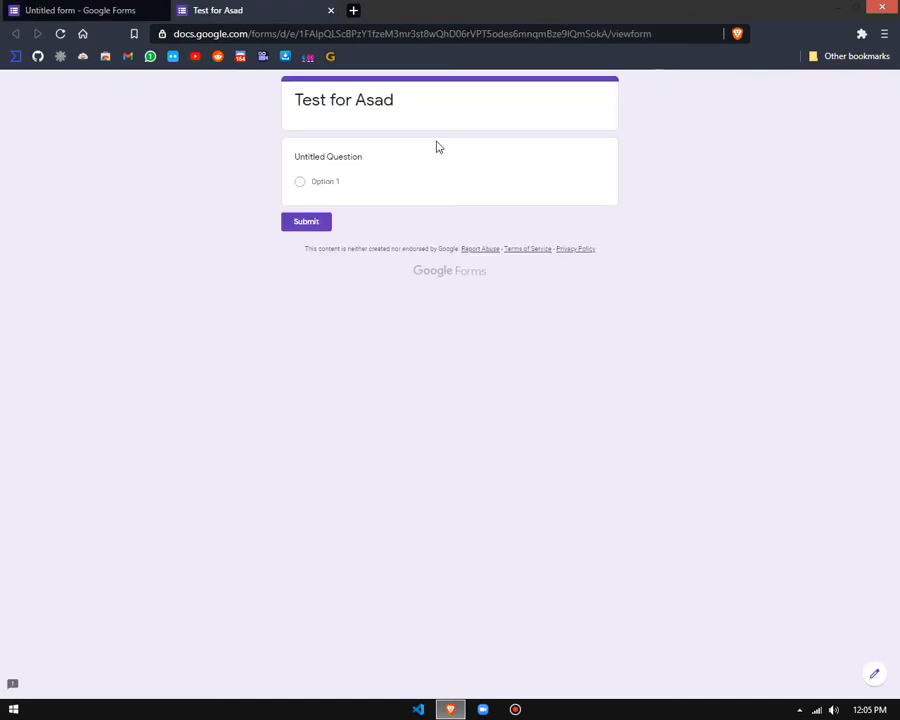
pyautogui.tripleClick(435, 112)
pyautogui.click(381, 107)
pyautogui.moveTo(404, 92); pyautogui.dragTo(366, 100)
pyautogui.click(296, 107)
pyautogui.moveTo(318, 128); pyautogui.dragTo(364, 130)
pyautogui.click(257, 112)
pyautogui.hotkey('ctrl', 'shift', 'Tab')
# Step: Enter the form description "This is just a simple form to teach mu very good best friend"
pyautogui.click(290, 185)
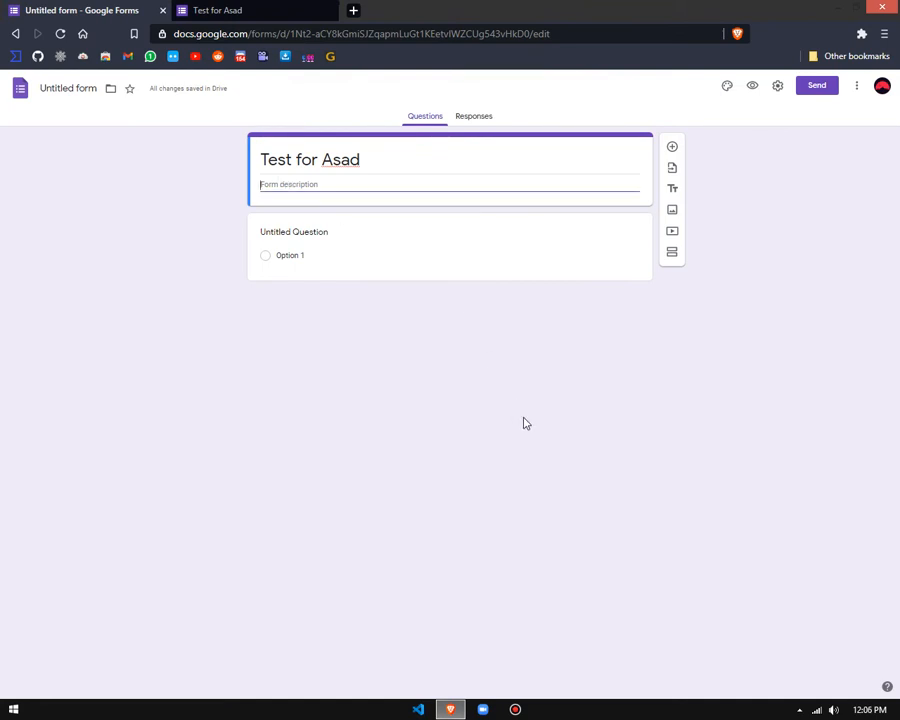
pyautogui.write('This is just a simple form to teach mu ve')
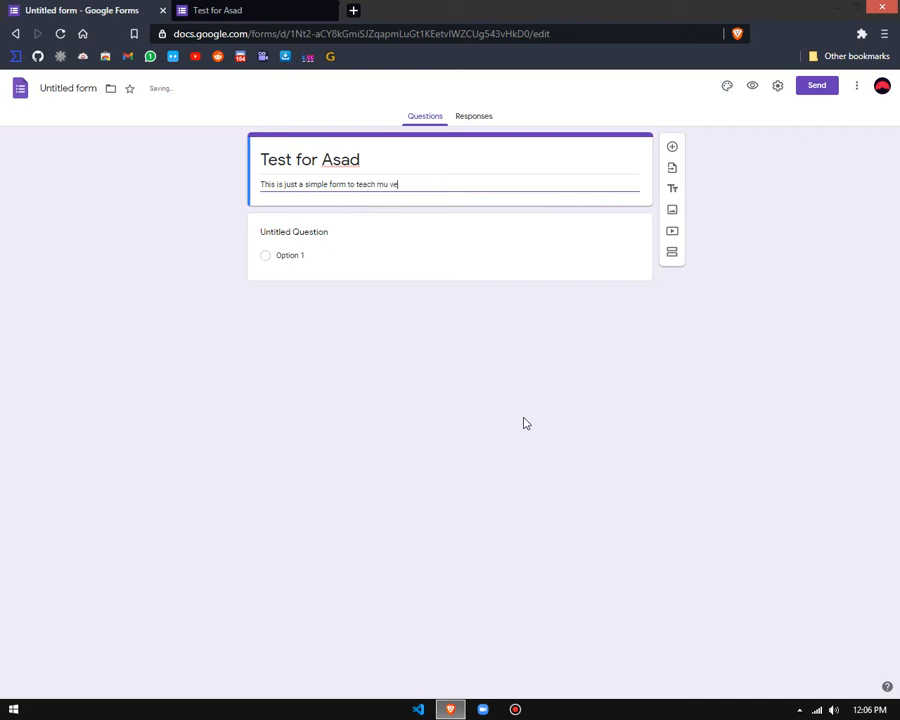
pyautogui.write('best friend')
# Step: Preview the form again to check the description under the title, and return to the editor
pyautogui.click(752, 86)
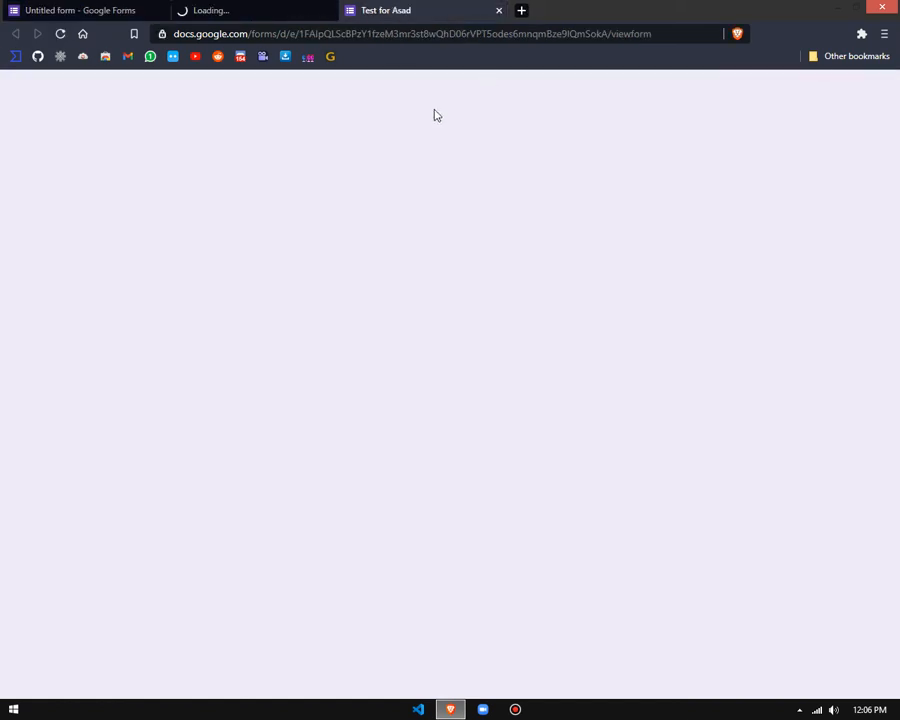
pyautogui.hotkey('ctrl', 'w')
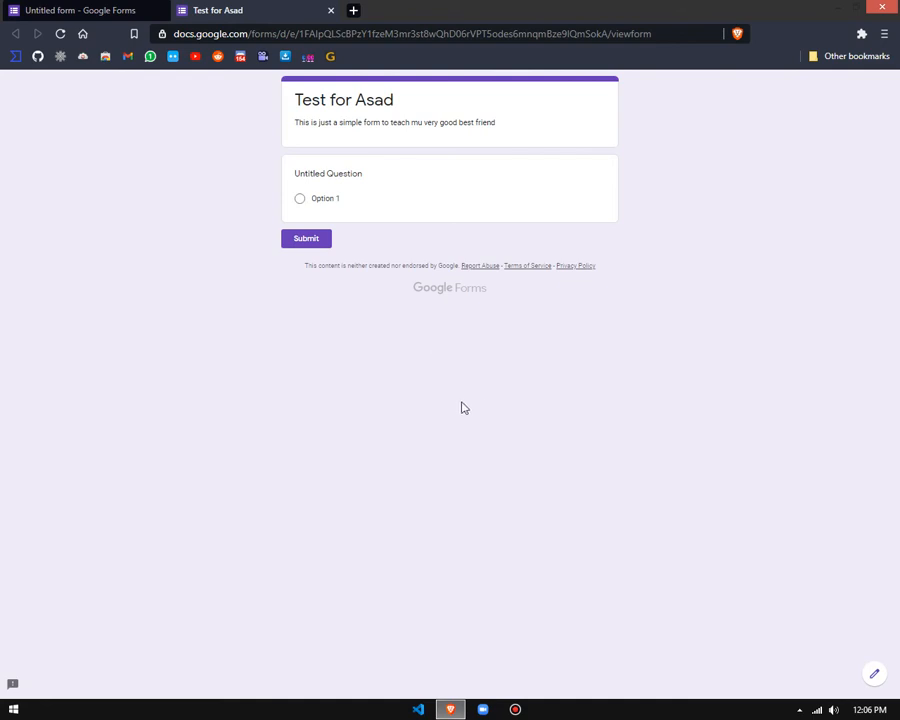
pyautogui.moveTo(270, 122); pyautogui.dragTo(456, 135)
pyautogui.click(422, 130)
pyautogui.hotkey('ctrl', 'Tab')
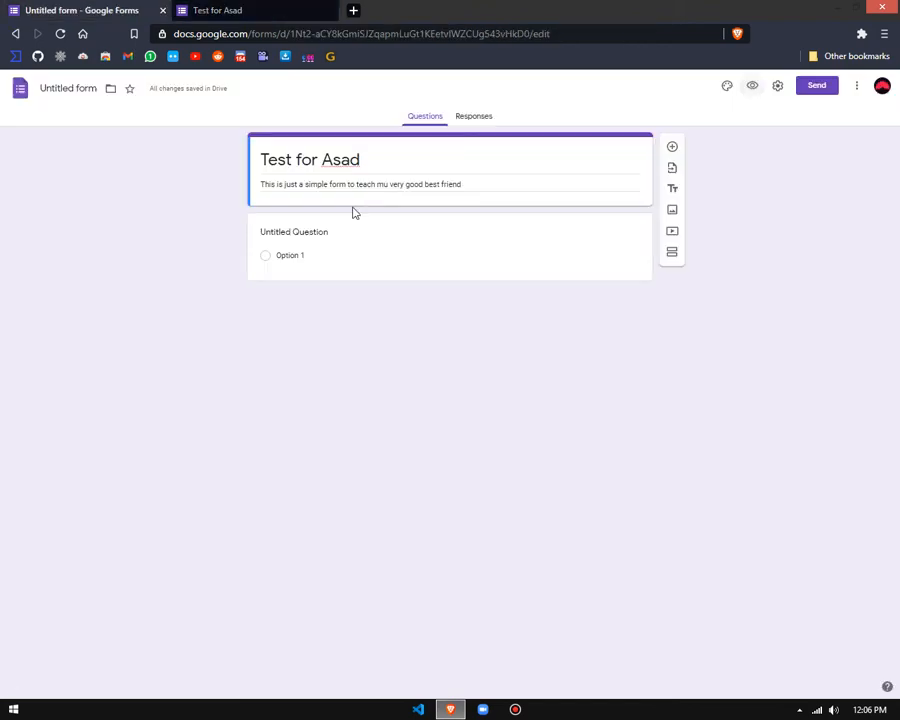
# Step: Correct "mu" to "my" in the form description and close the outdated preview
pyautogui.click(386, 185)
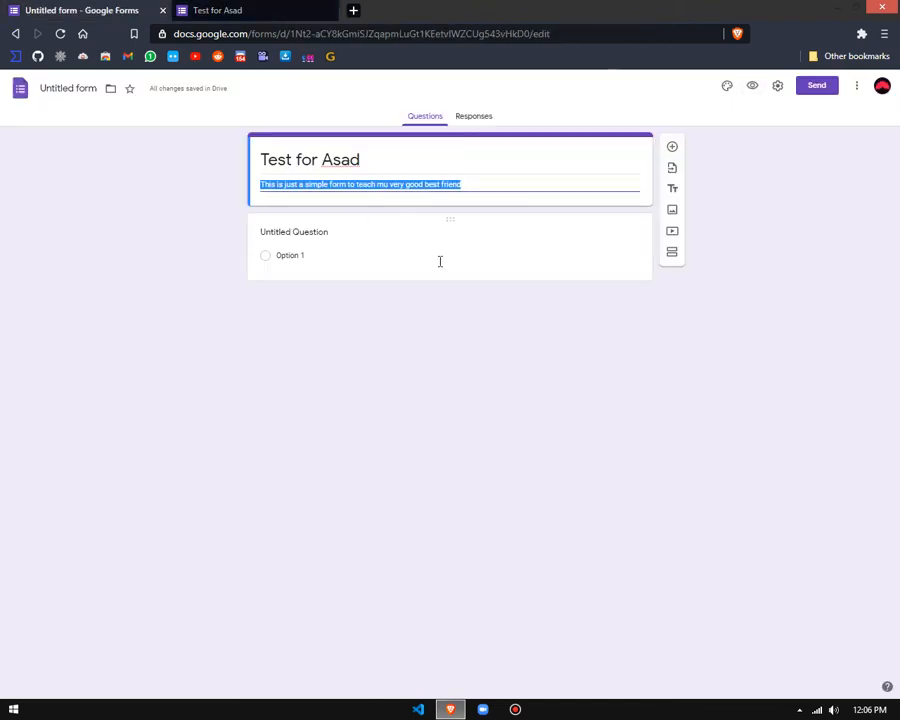
pyautogui.press('Right')
pyautogui.press('Left')
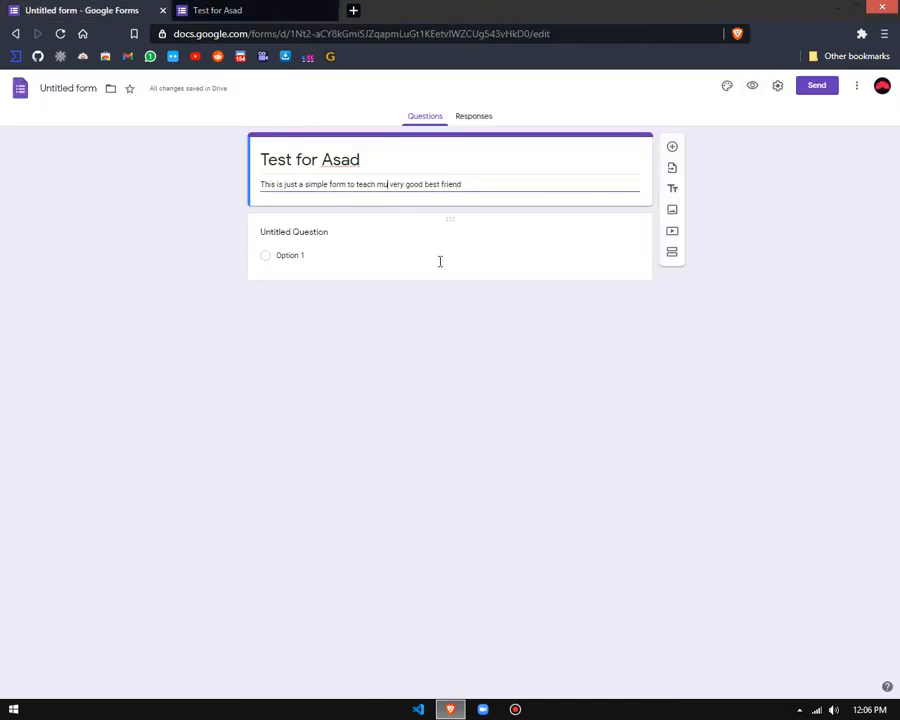
pyautogui.press('Delete')
pyautogui.write('y')
pyautogui.click(262, 8)
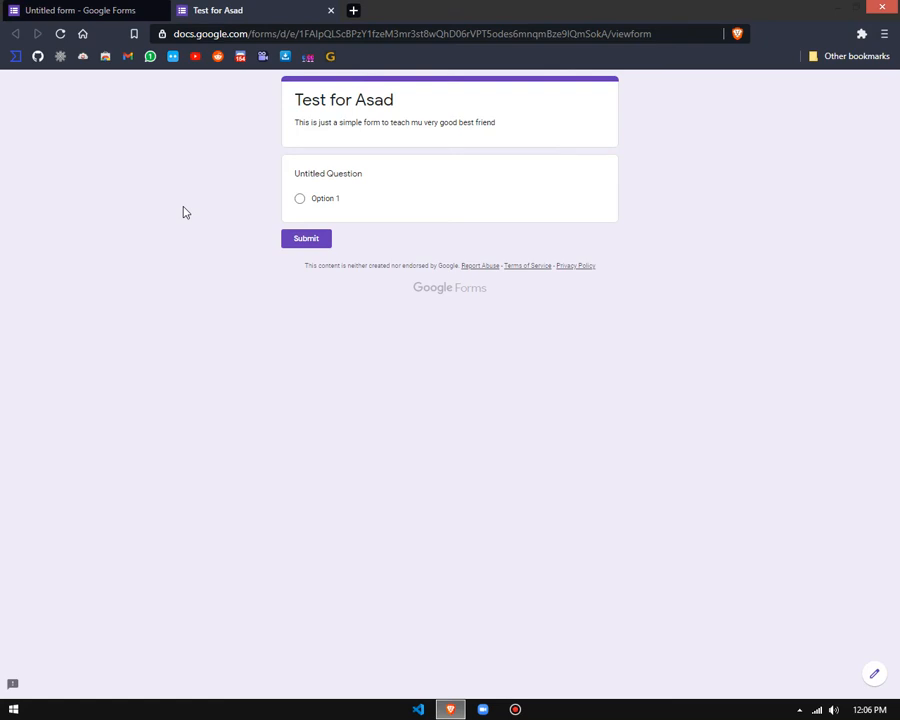
pyautogui.hotkey('ctrl', 'w')
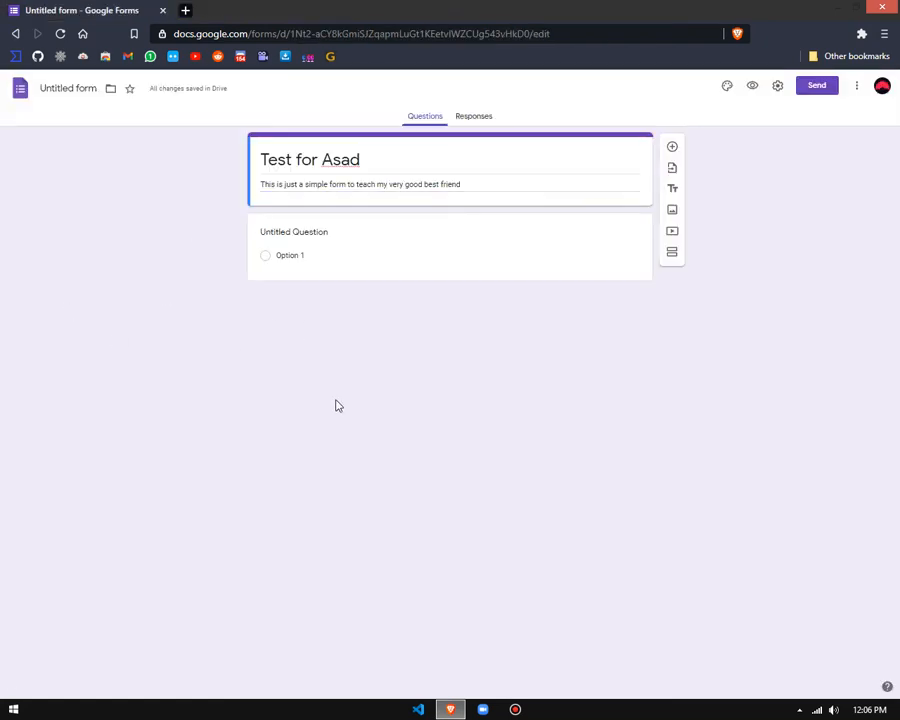
# Step: Open the header image chooser in the theme options and browse the Party themes and Photos sources
pyautogui.click(727, 89)
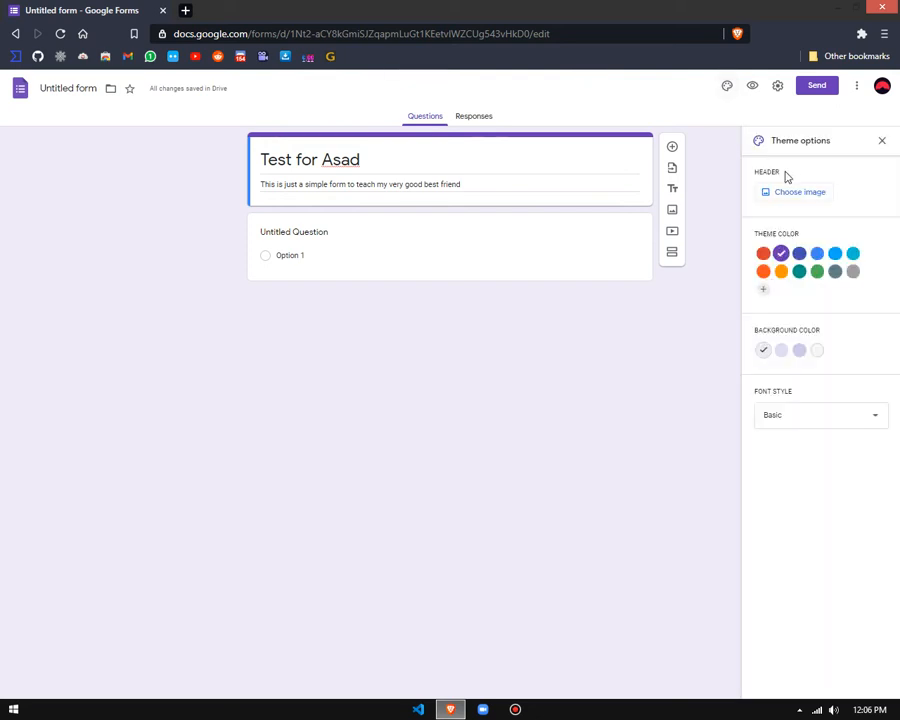
pyautogui.moveTo(779, 170); pyautogui.dragTo(805, 191)
pyautogui.click(778, 197)
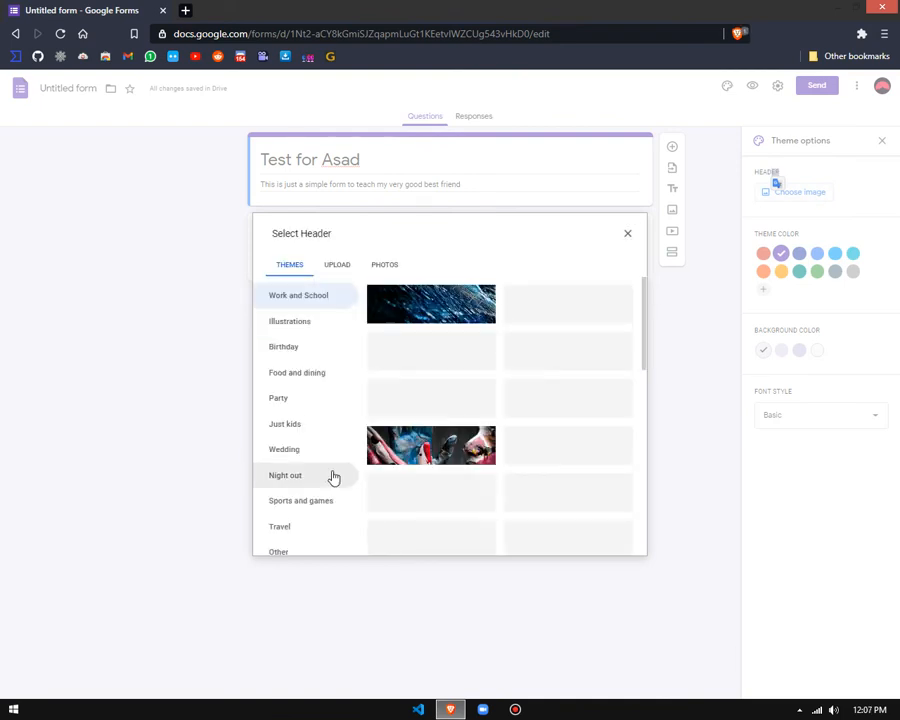
pyautogui.click(300, 398)
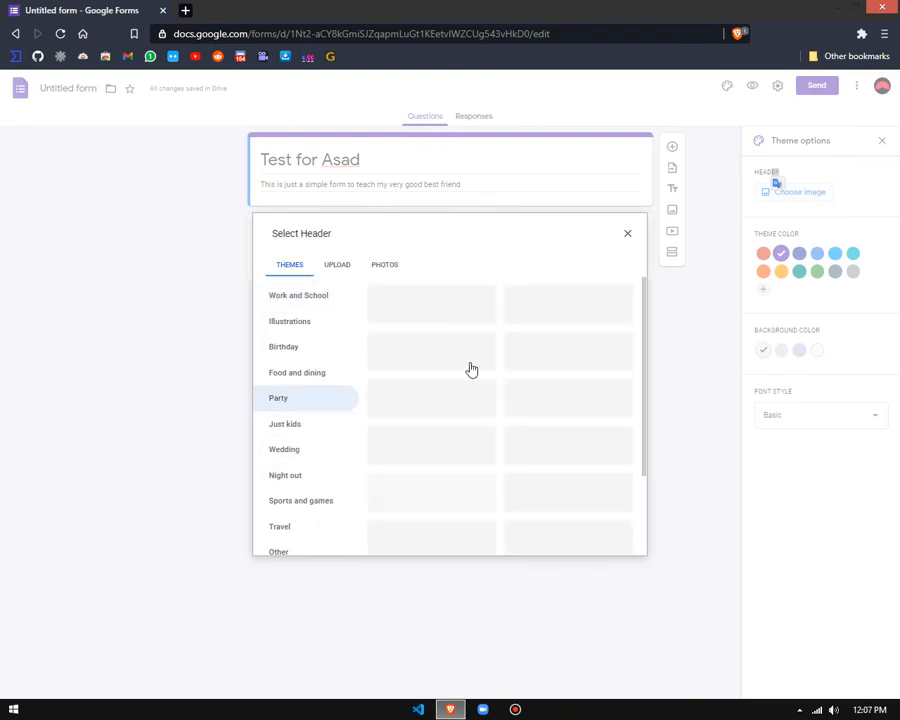
pyautogui.click(336, 266)
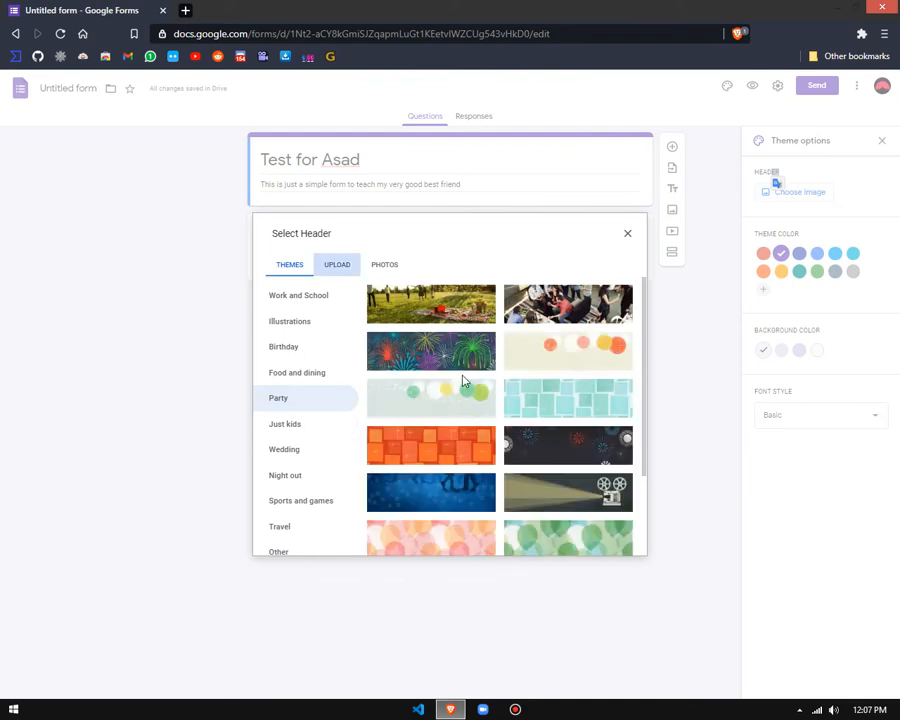
pyautogui.click(390, 268)
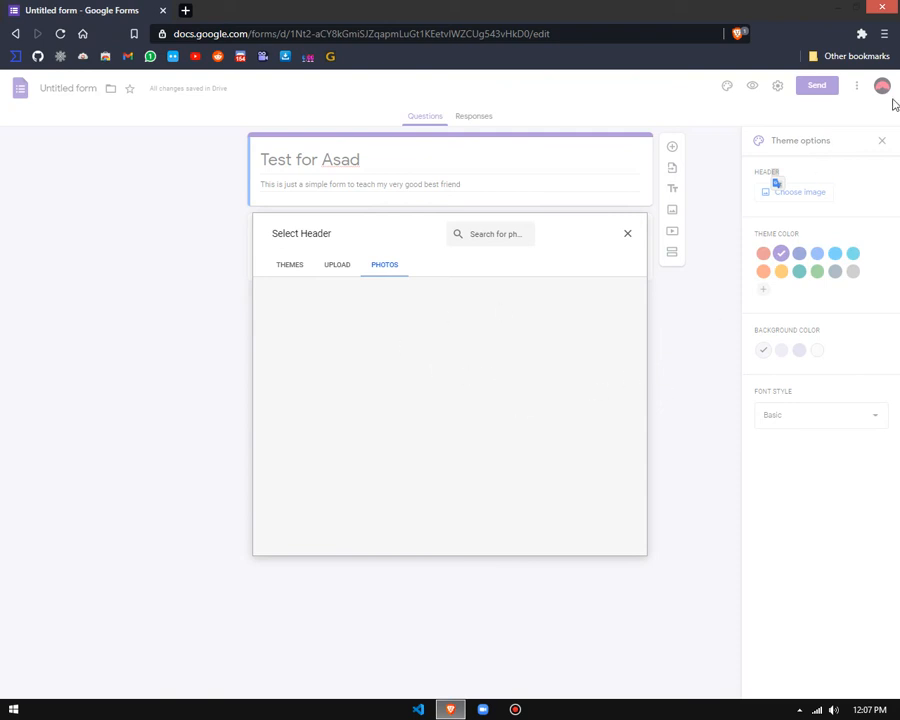
# Step: Choose gradient.png from the Images folder in Downloads as the header image to upload
pyautogui.click(356, 267)
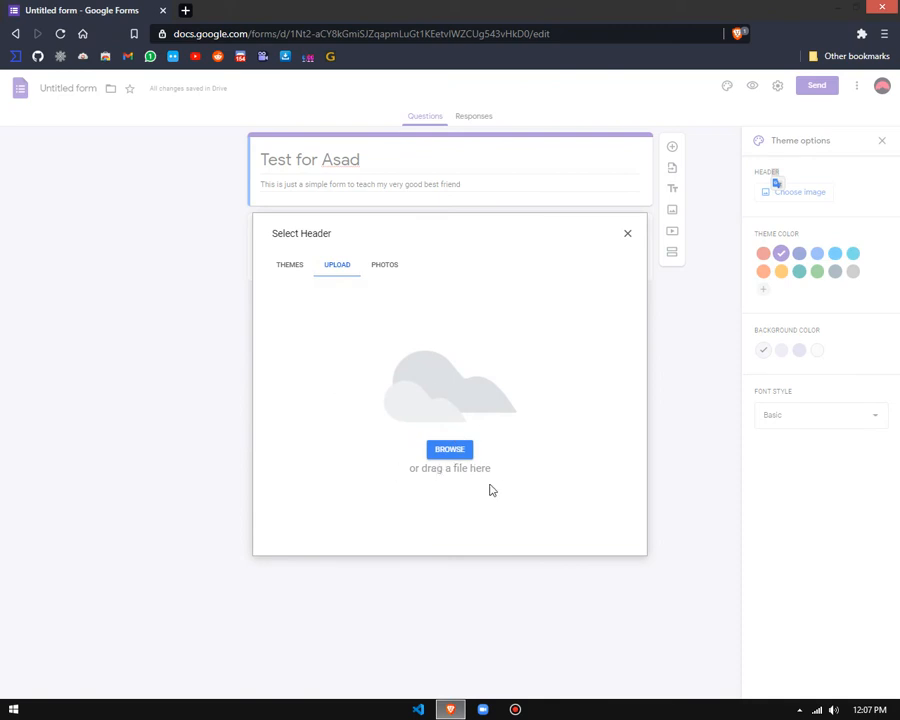
pyautogui.click(450, 456)
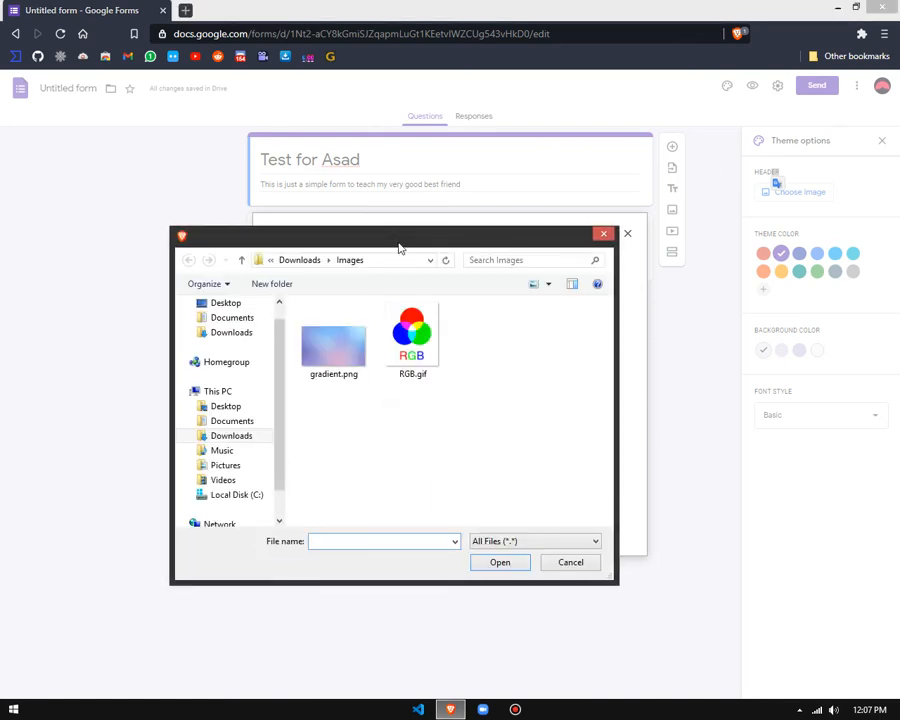
pyautogui.moveTo(396, 246); pyautogui.dragTo(484, 184)
pyautogui.click(421, 305)
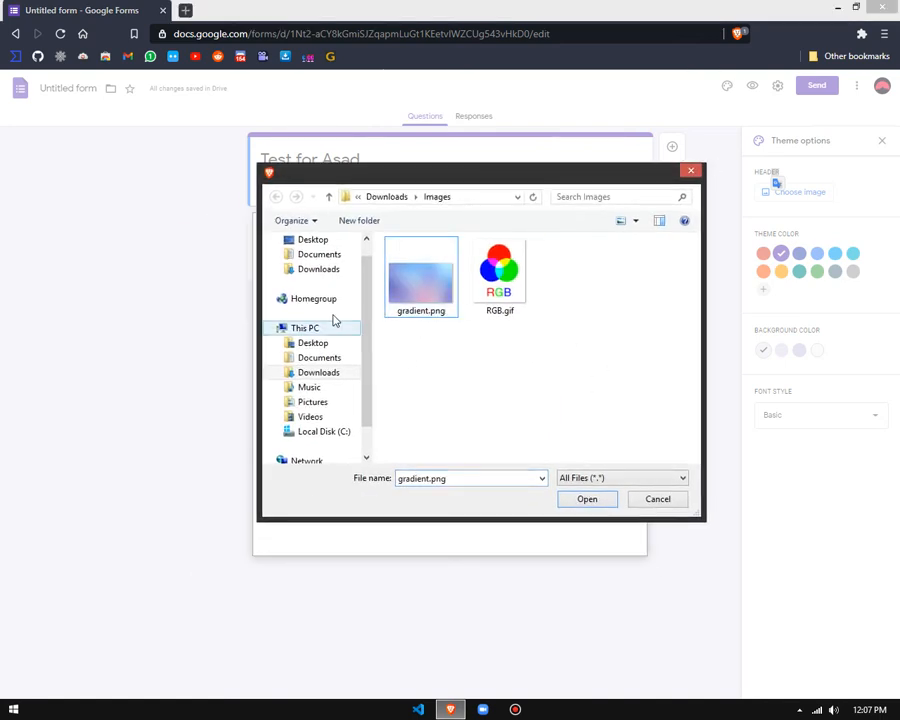
pyautogui.click(328, 270)
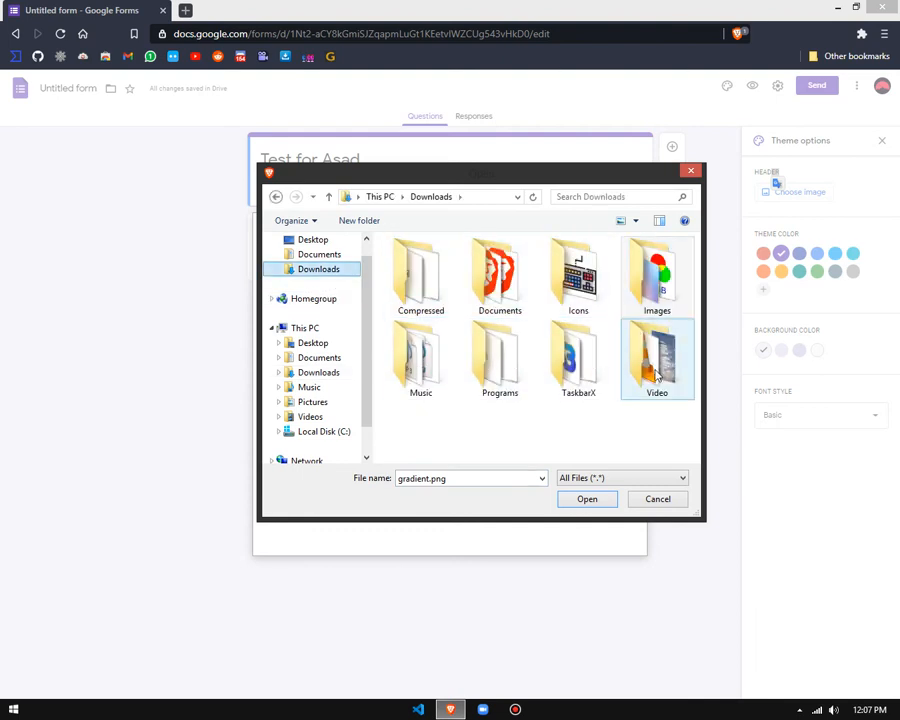
pyautogui.doubleClick(656, 278)
pyautogui.doubleClick(430, 287)
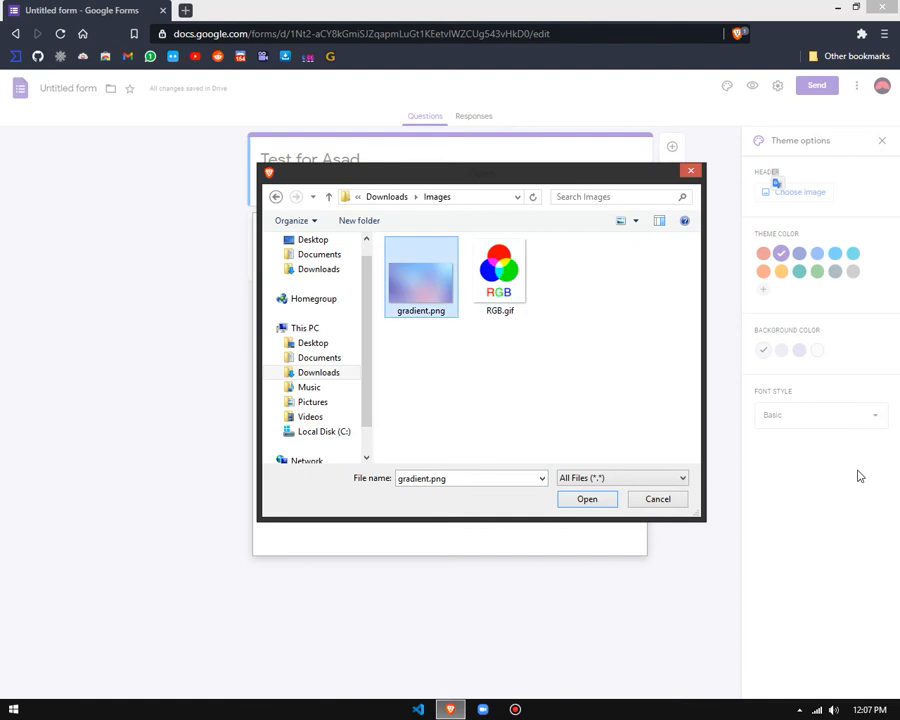
# Step: Upload gradient.png as the header image and shift its crop area slightly downward
pyautogui.click(587, 500)
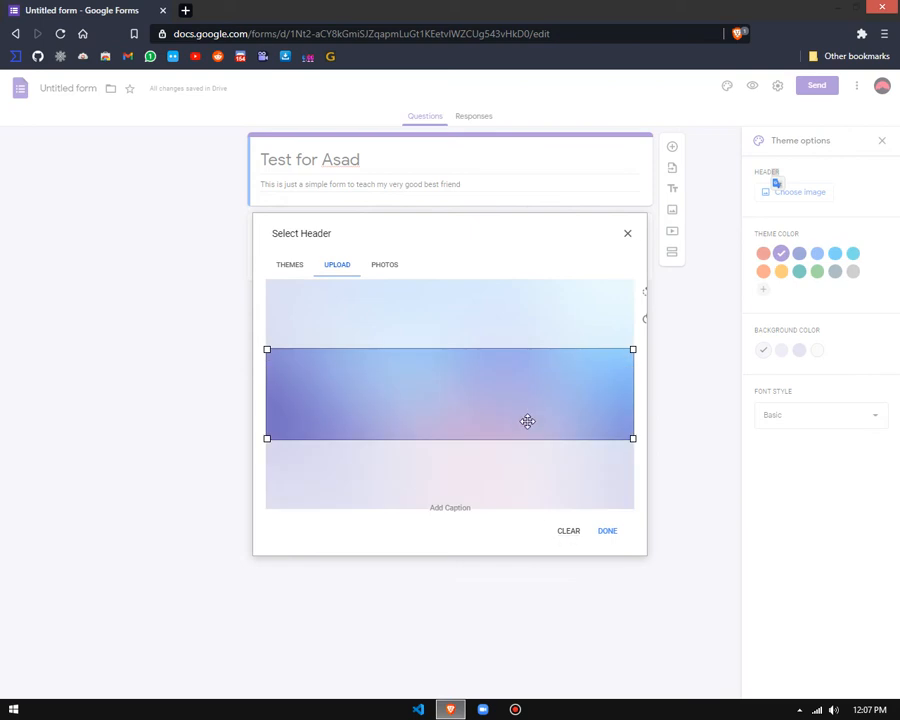
pyautogui.moveTo(486, 392); pyautogui.dragTo(484, 428)
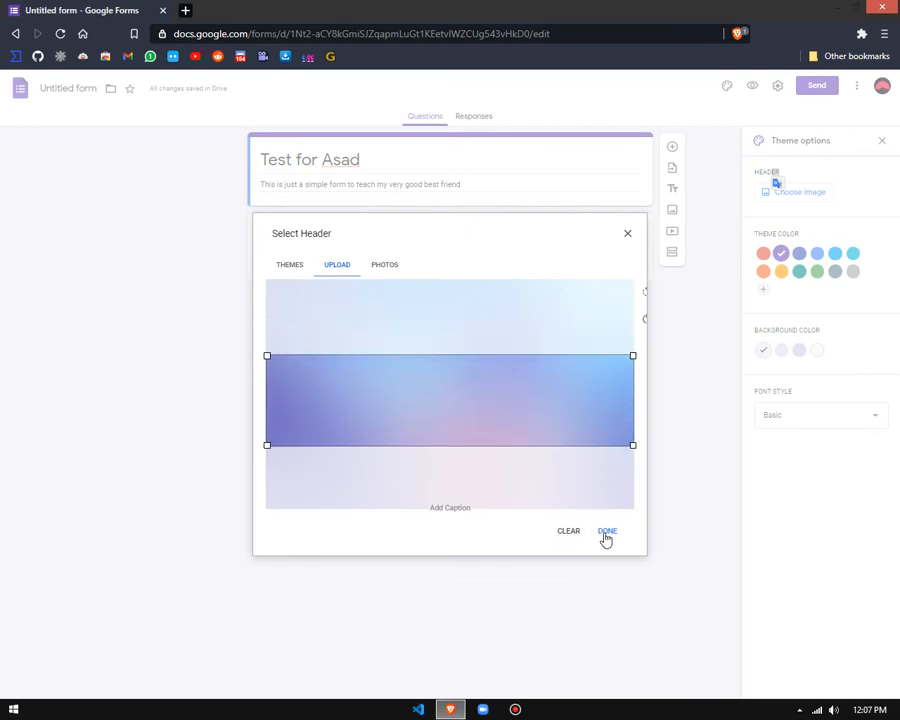
pyautogui.press('super+d')
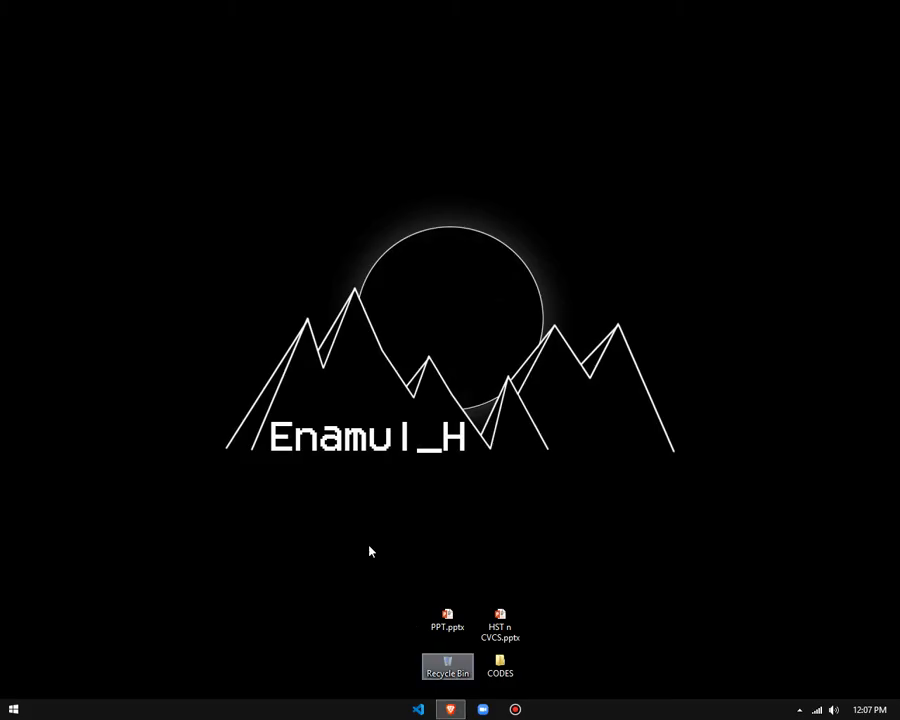
pyautogui.rightClick(199, 170)
pyautogui.click(240, 201)
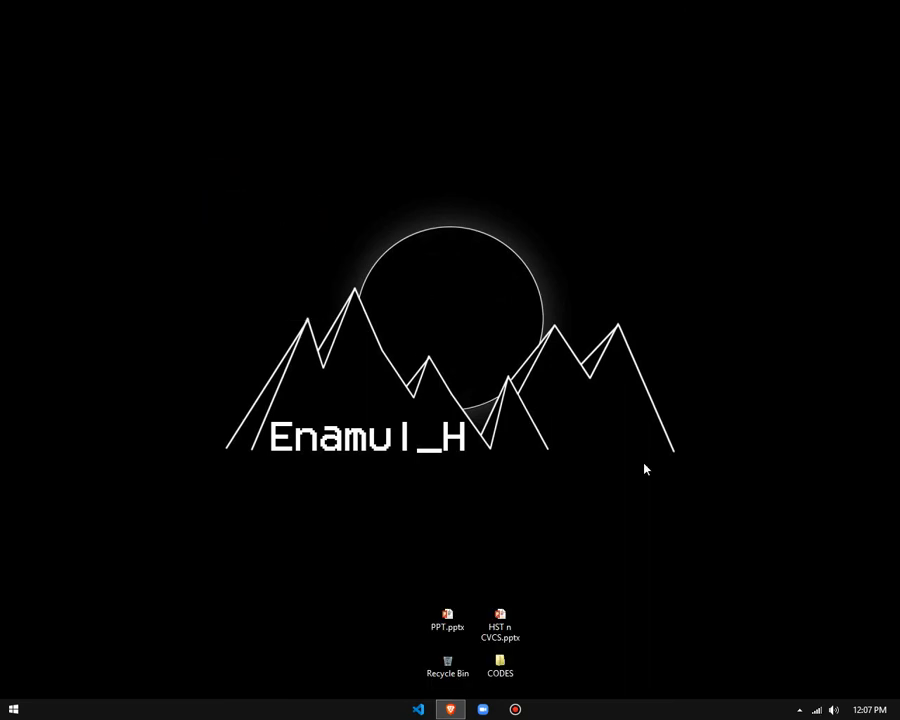
pyautogui.click(457, 706)
pyautogui.moveTo(548, 8); pyautogui.dragTo(566, 141)
pyautogui.moveTo(55, 330)
pyautogui.mouseDown()
pyautogui.moveTo(261, 538)
pyautogui.moveTo(683, 417)
pyautogui.mouseUp()
pyautogui.moveTo(600, 146); pyautogui.dragTo(602, 1)
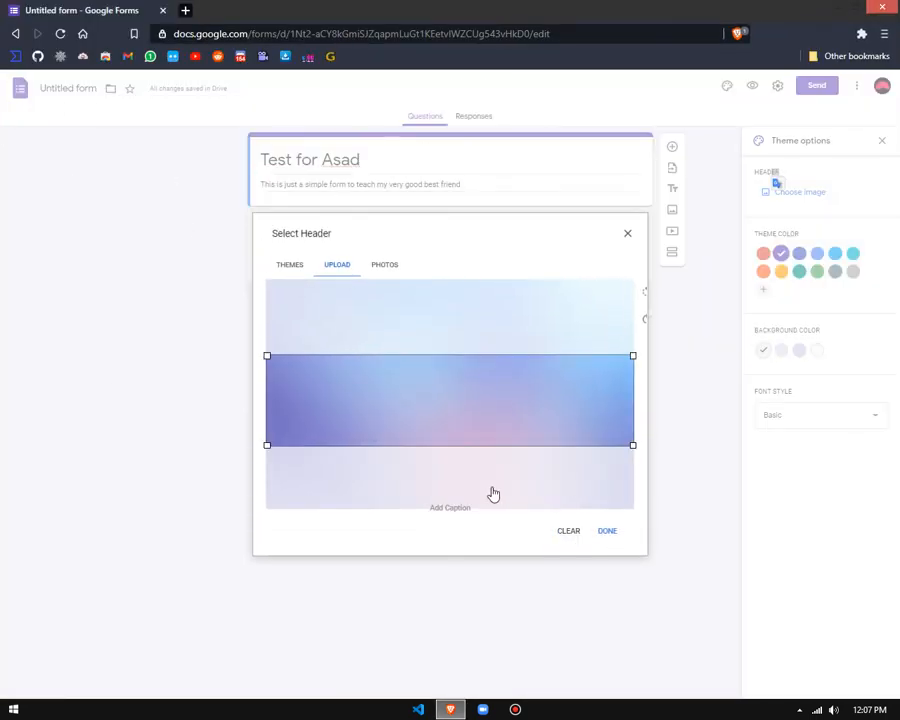
# Step: Open and dismiss the caption entry for the header image, and clear the uploaded image
pyautogui.click(448, 512)
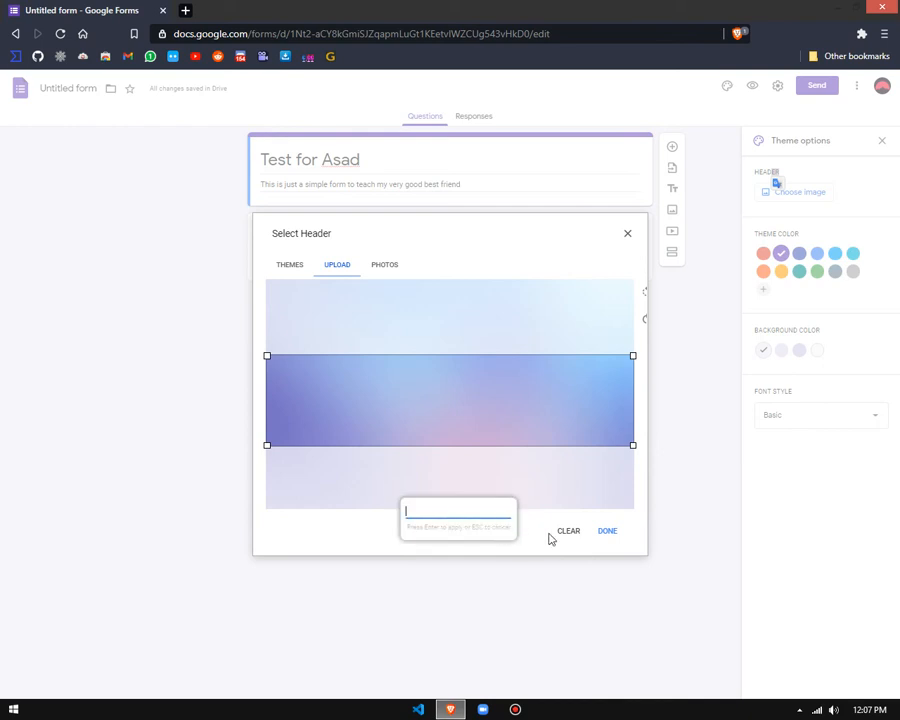
pyautogui.press('Escape')
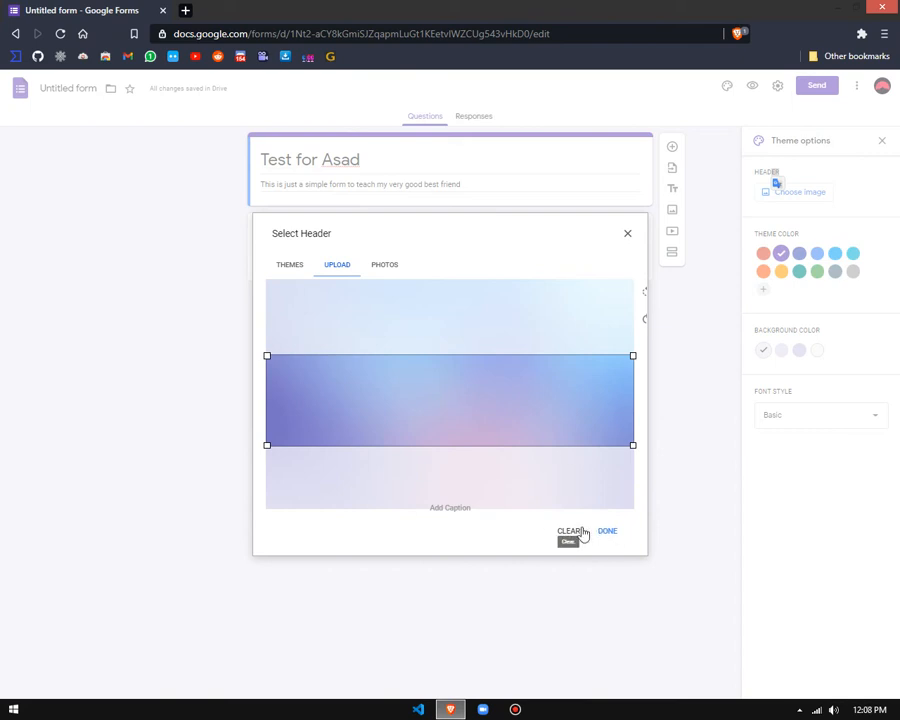
pyautogui.click(570, 535)
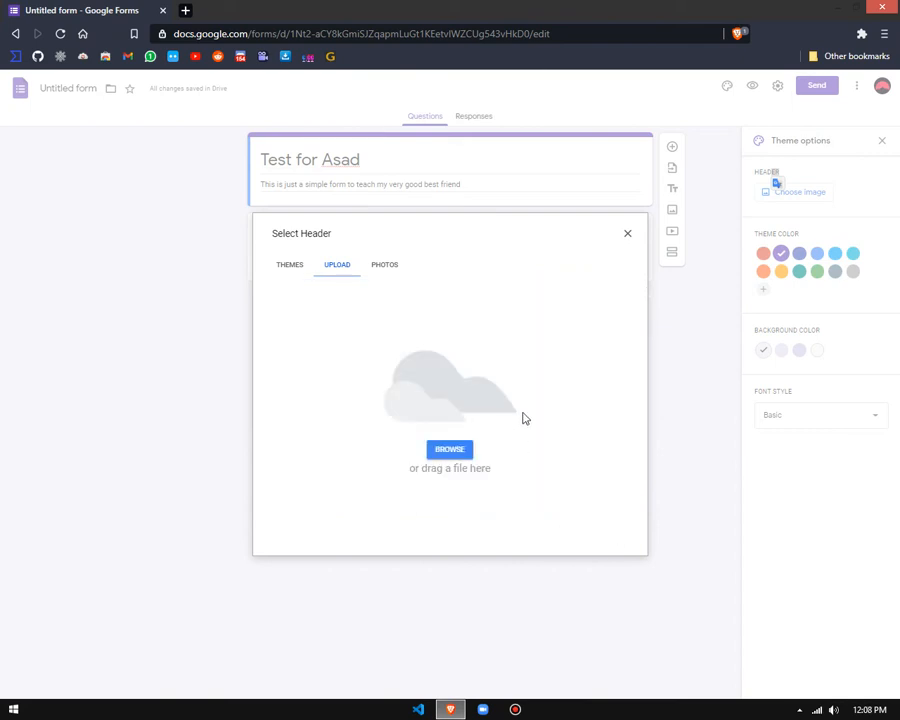
# Step: Open the Images folder of Downloads in File Explorer, with gradient.png selected and the window moved clear of the header upload area
pyautogui.press('super+e')
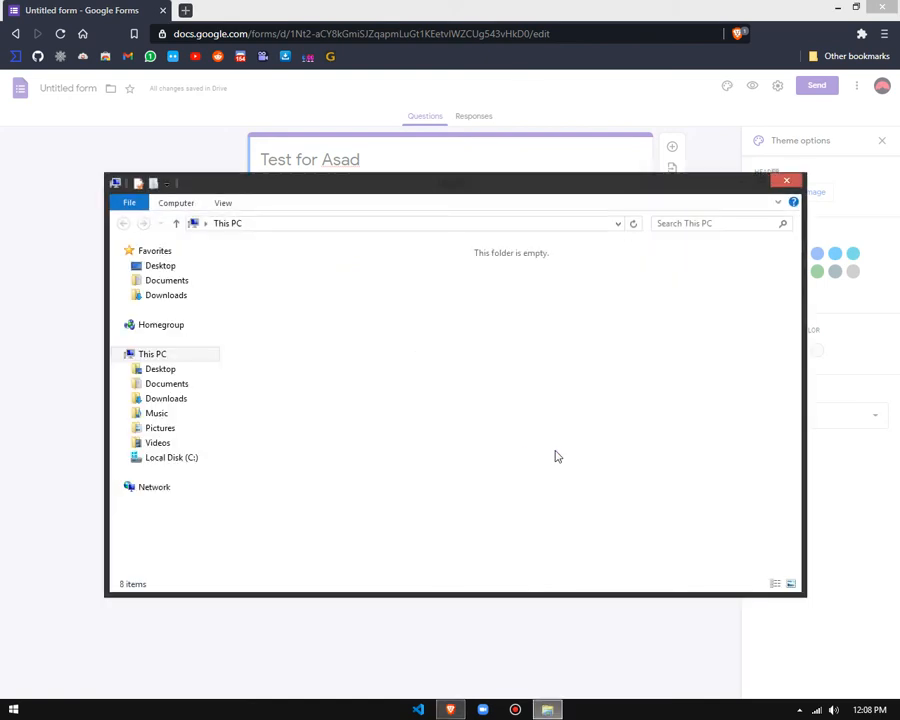
pyautogui.click(164, 295)
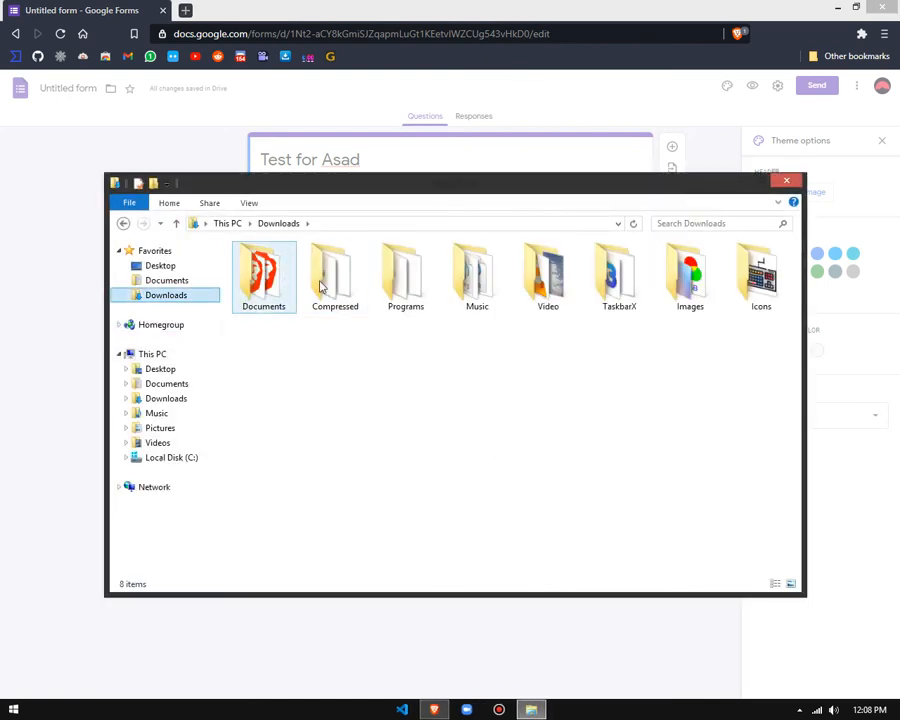
pyautogui.doubleClick(700, 290)
pyautogui.click(341, 277)
pyautogui.moveTo(378, 188); pyautogui.dragTo(785, 356)
pyautogui.moveTo(771, 472); pyautogui.dragTo(797, 477)
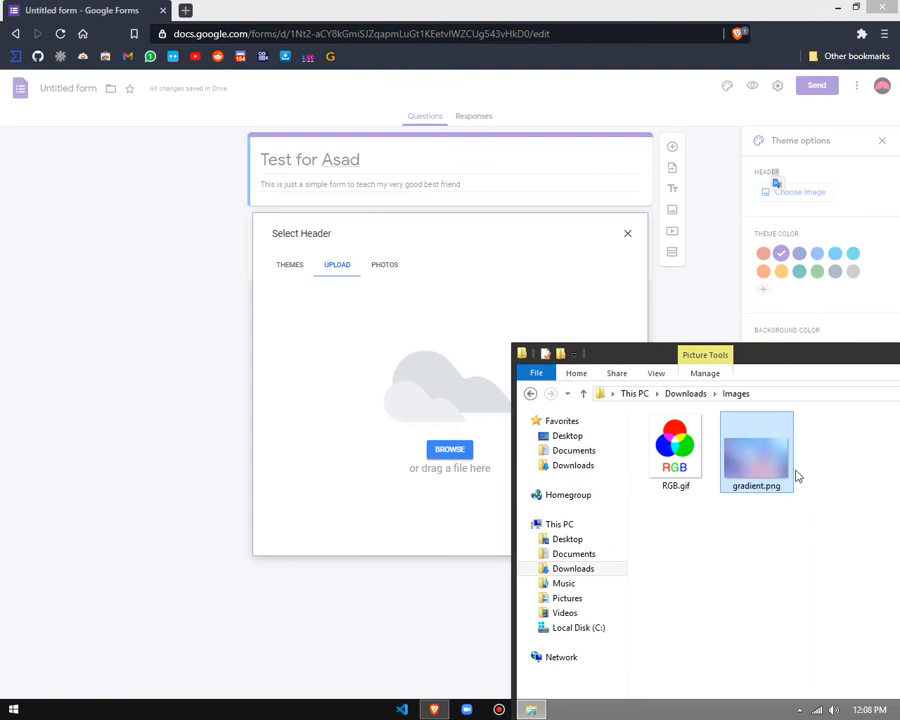
# Step: Minimize the browser and copy gradient.png from the Images folder to the desktop
pyautogui.click(838, 8)
pyautogui.moveTo(765, 435); pyautogui.dragTo(294, 399)
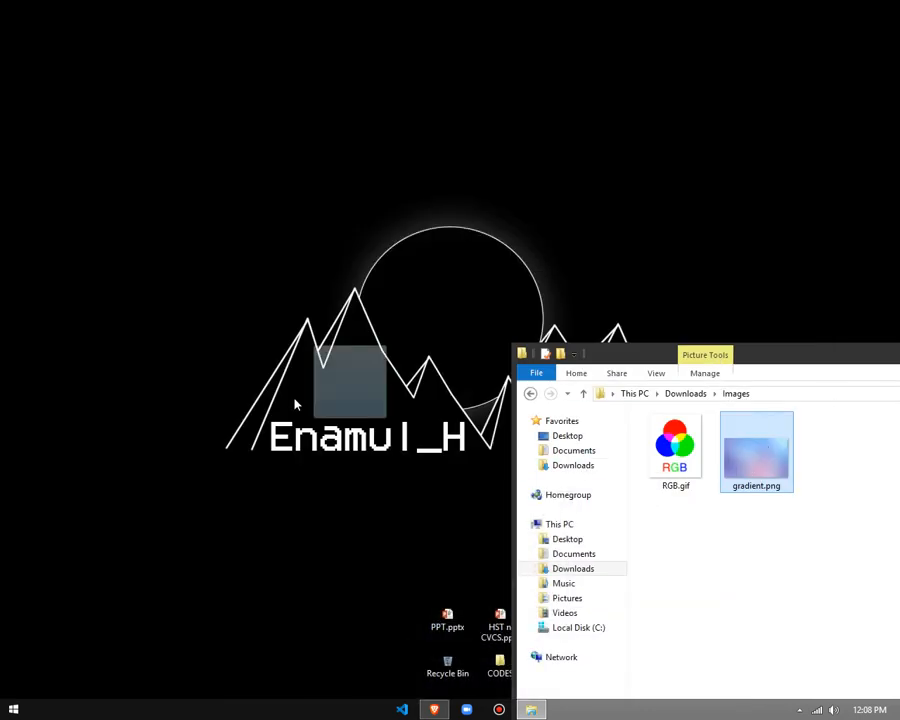
pyautogui.moveTo(779, 355); pyautogui.dragTo(373, 164)
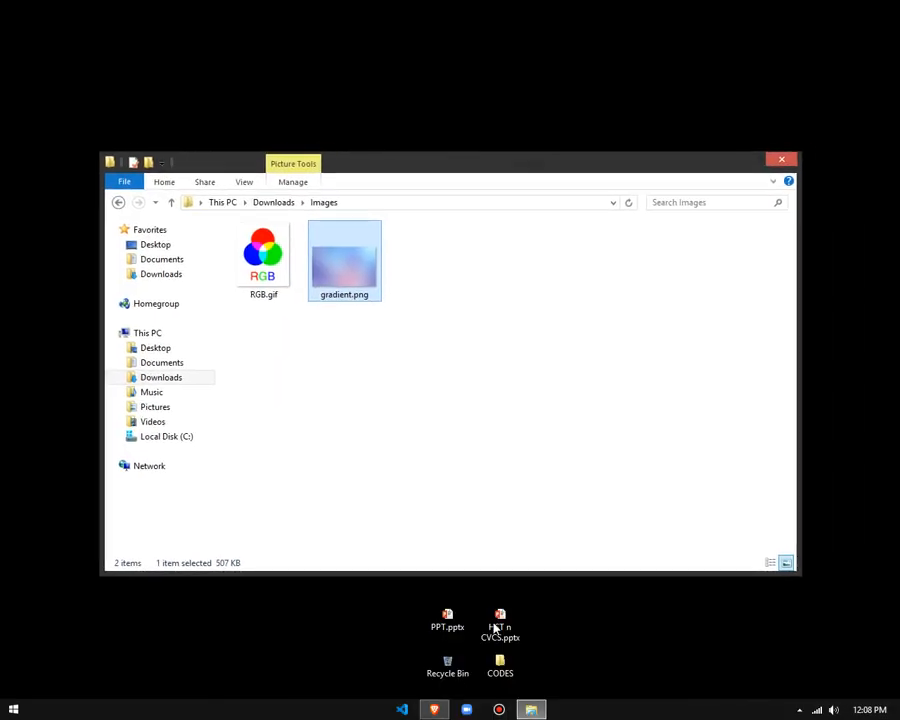
# Step: Bring the form back, upload gradient.png from the File Explorer window into the header chooser, and clear it again
pyautogui.click(434, 709)
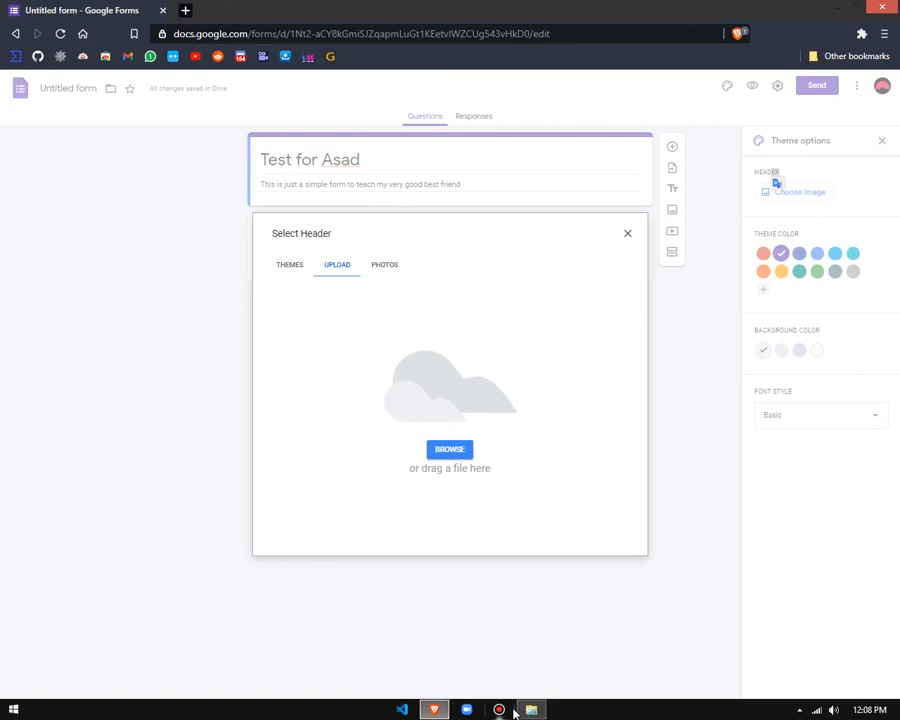
pyautogui.click(533, 713)
pyautogui.moveTo(437, 171); pyautogui.dragTo(592, 472)
pyautogui.moveTo(530, 522); pyautogui.dragTo(503, 606)
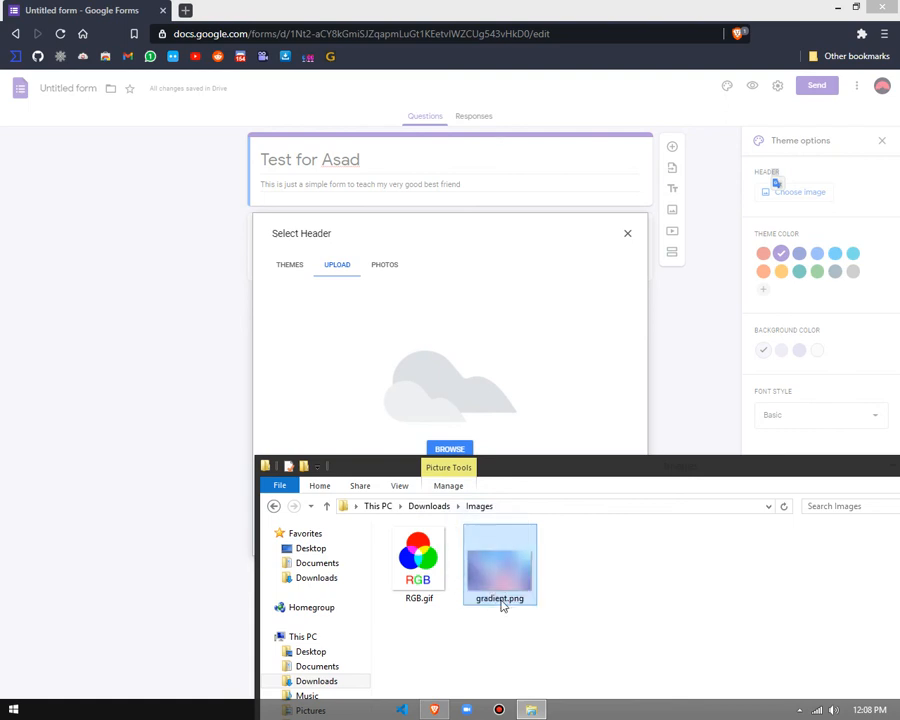
pyautogui.moveTo(620, 474); pyautogui.dragTo(589, 452)
pyautogui.moveTo(461, 544); pyautogui.dragTo(446, 346)
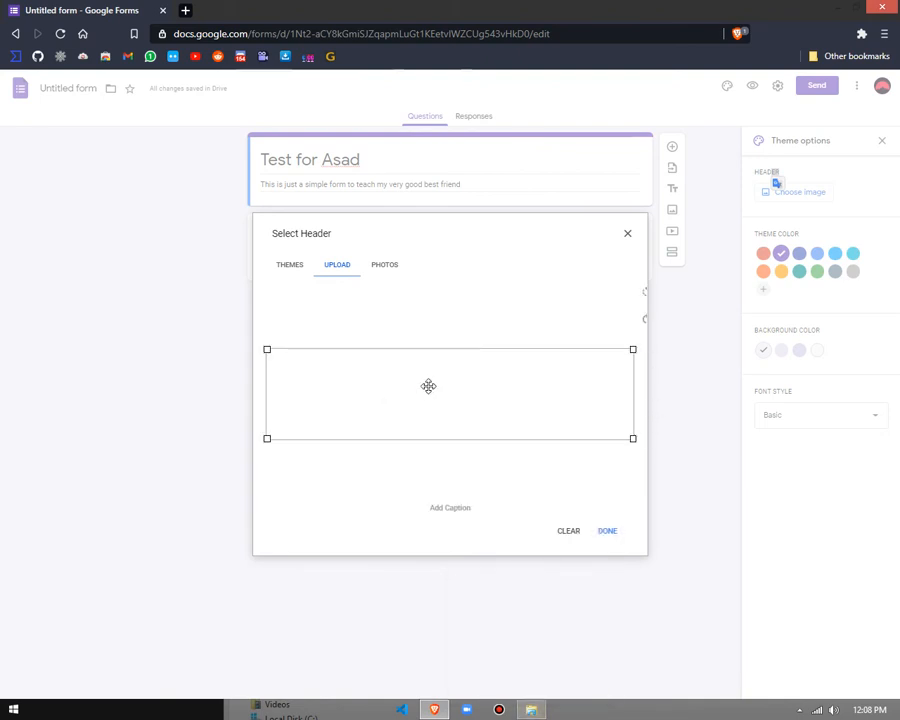
pyautogui.click(570, 530)
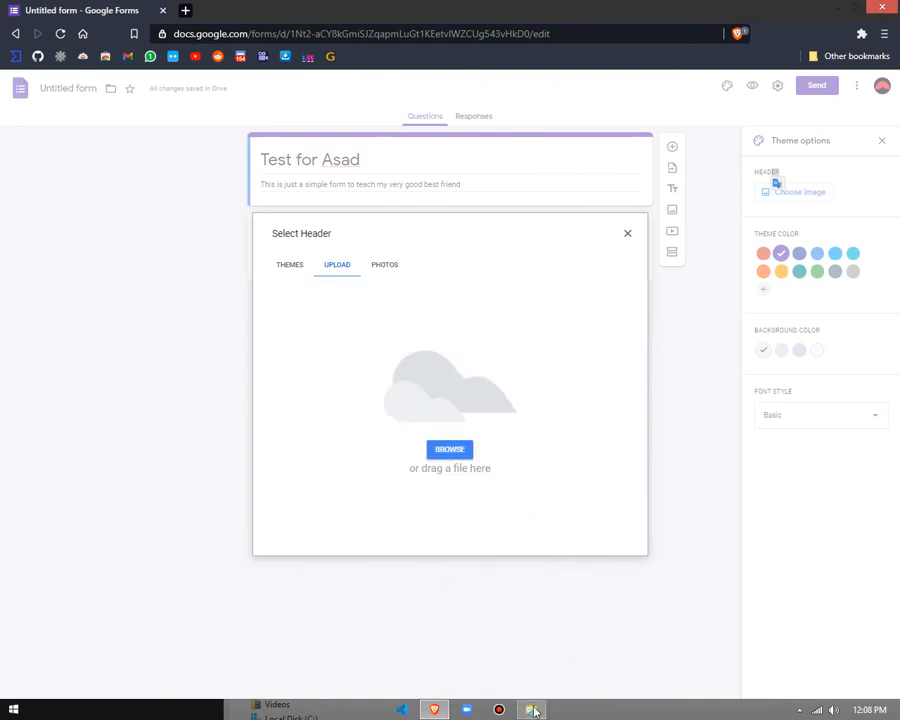
# Step: Close the Images folder window and upload gradient.png from the desktop into the header chooser
pyautogui.click(533, 710)
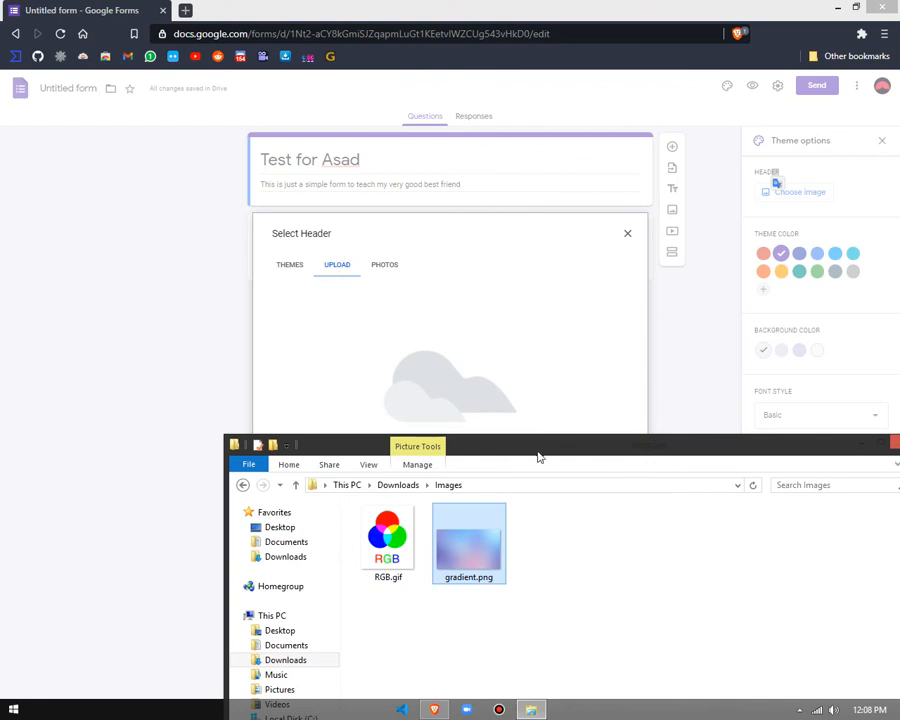
pyautogui.moveTo(505, 440); pyautogui.dragTo(492, 193)
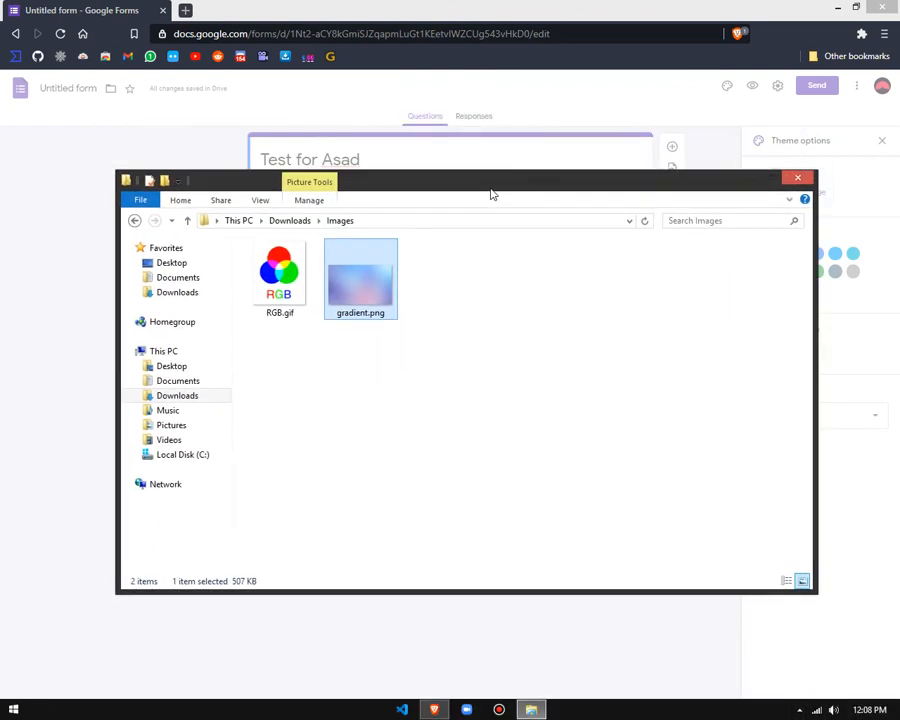
pyautogui.click(806, 181)
pyautogui.moveTo(418, 6); pyautogui.dragTo(623, 119)
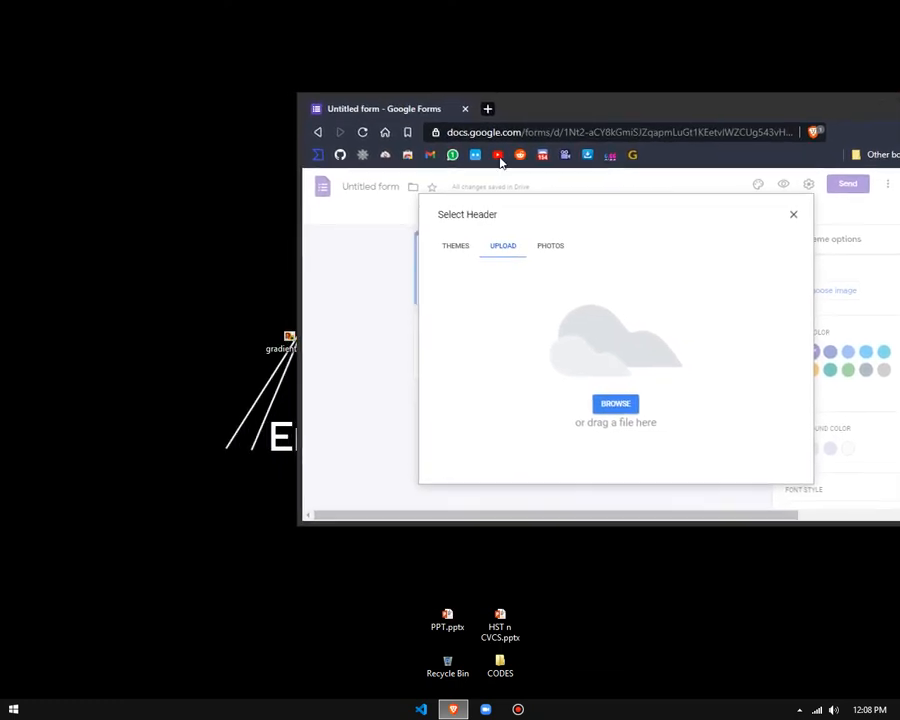
pyautogui.moveTo(290, 342); pyautogui.dragTo(130, 246)
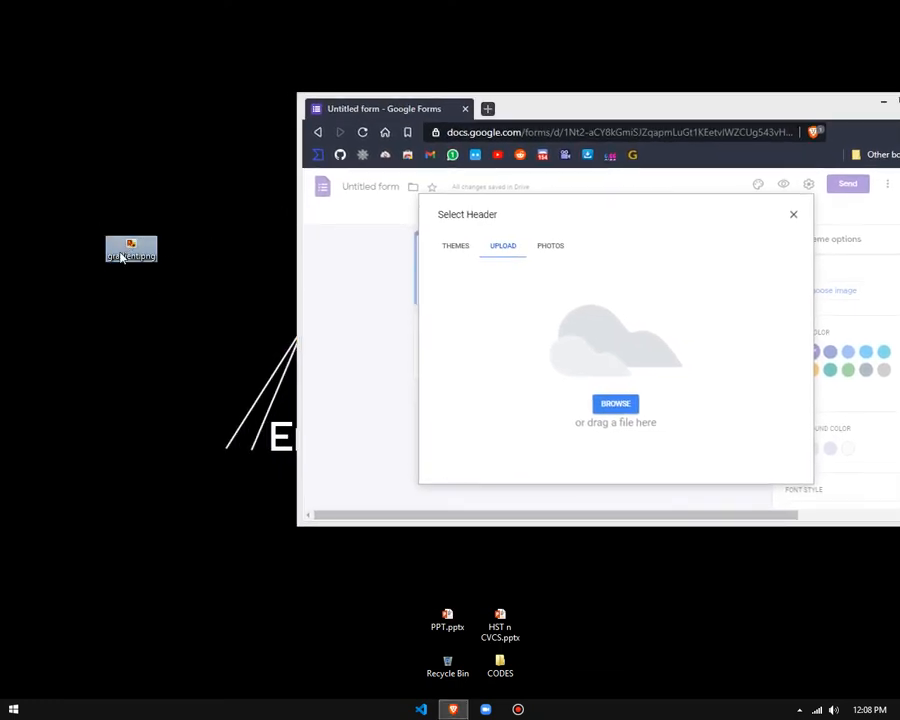
pyautogui.moveTo(131, 248); pyautogui.dragTo(669, 378)
# Step: Permanently delete the gradient.png copy from the desktop
pyautogui.moveTo(181, 293); pyautogui.dragTo(62, 182)
pyautogui.hotkey('shift', 'Delete')
pyautogui.press('Return')
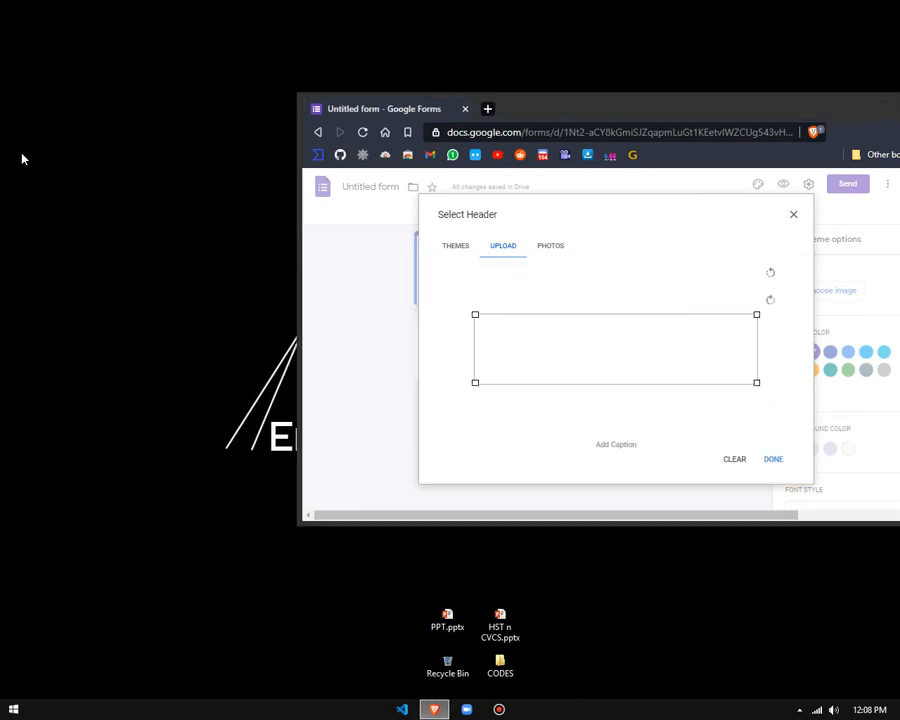
pyautogui.rightClick(76, 172)
pyautogui.rightClick(114, 208)
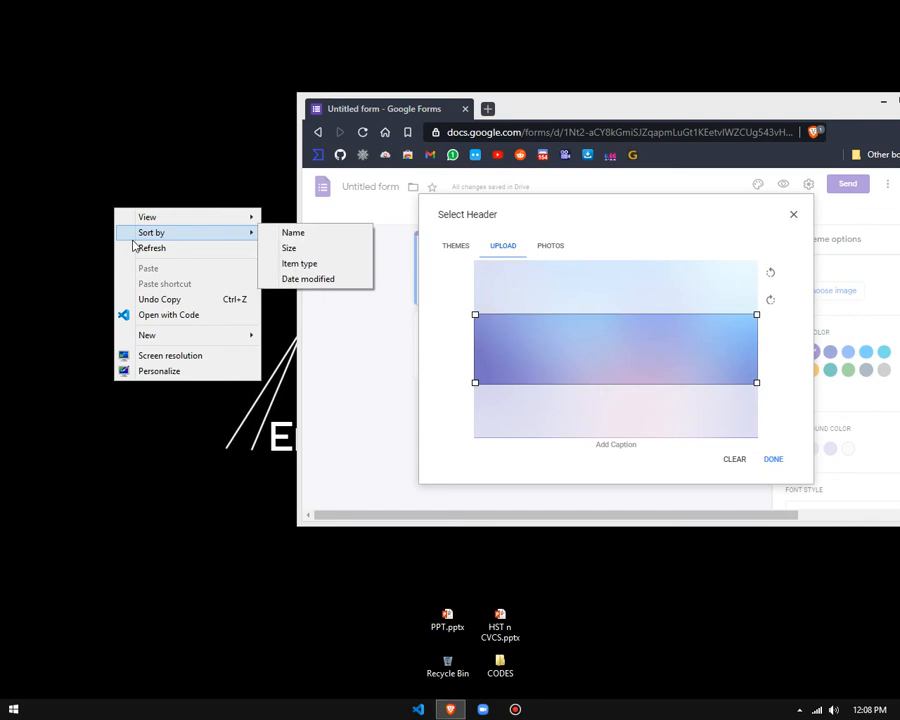
pyautogui.rightClick(158, 256)
pyautogui.click(200, 296)
pyautogui.rightClick(207, 295)
pyautogui.click(218, 340)
# Step: Maximize the browser window and apply the uploaded gradient image as the form header
pyautogui.moveTo(664, 95); pyautogui.dragTo(555, 171)
pyautogui.moveTo(542, 7); pyautogui.dragTo(542, 3)
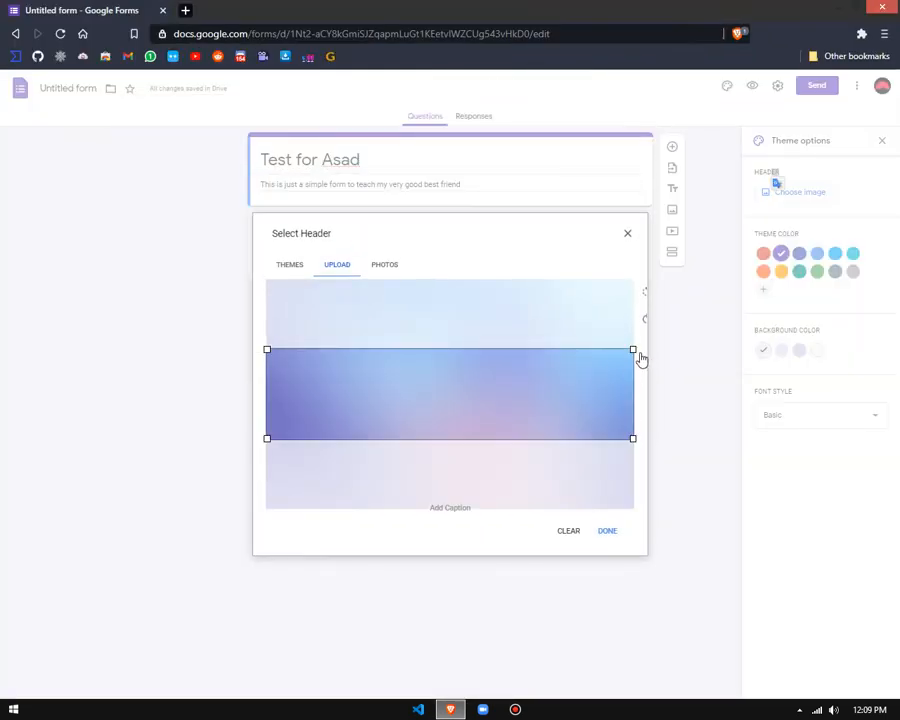
pyautogui.click(606, 530)
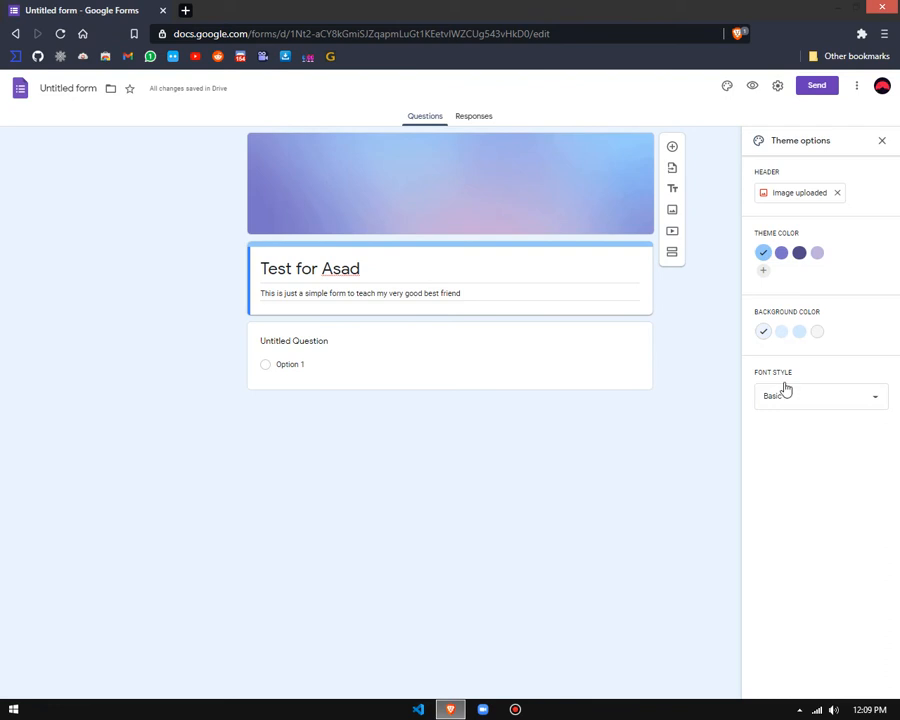
# Step: Add #00aaff as a custom theme color and set the form background to its lightest blue tint
pyautogui.click(779, 251)
pyautogui.click(804, 251)
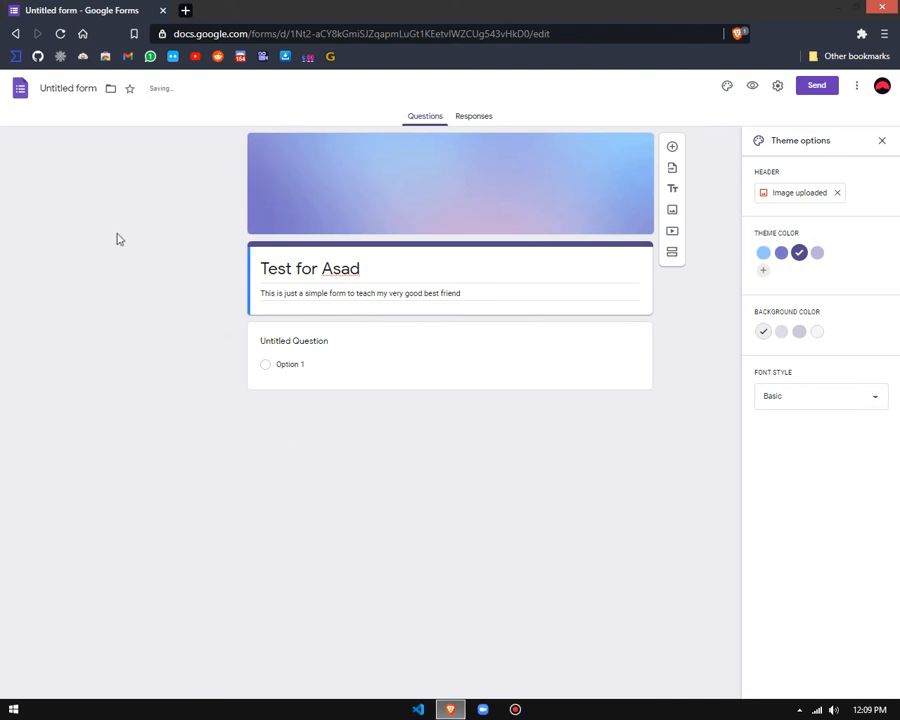
pyautogui.click(762, 275)
pyautogui.moveTo(805, 330)
pyautogui.mouseDown()
pyautogui.moveTo(829, 329)
pyautogui.moveTo(821, 329)
pyautogui.mouseUp()
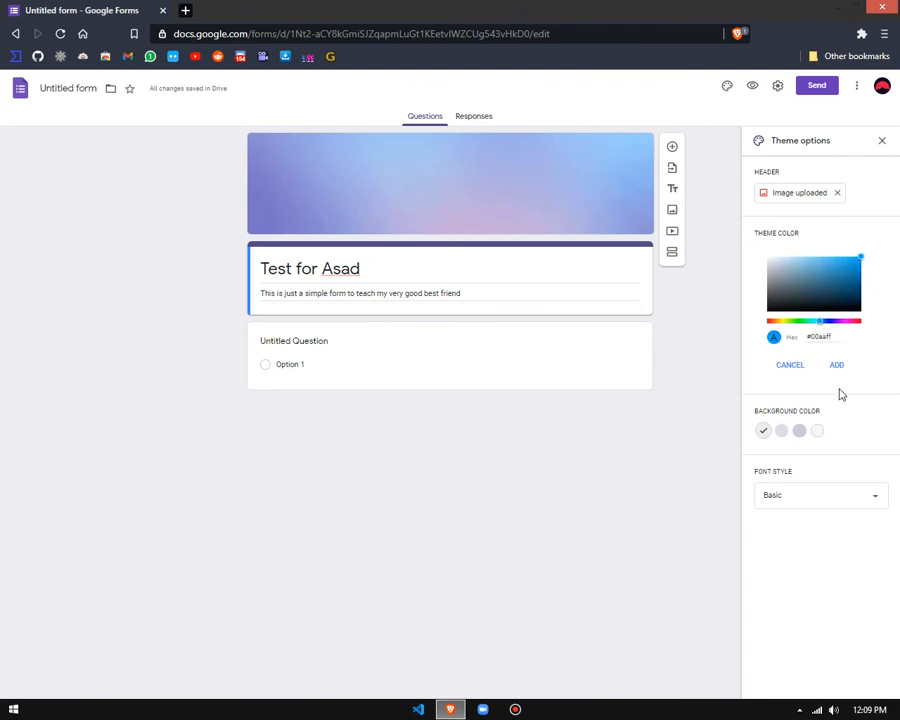
pyautogui.click(835, 366)
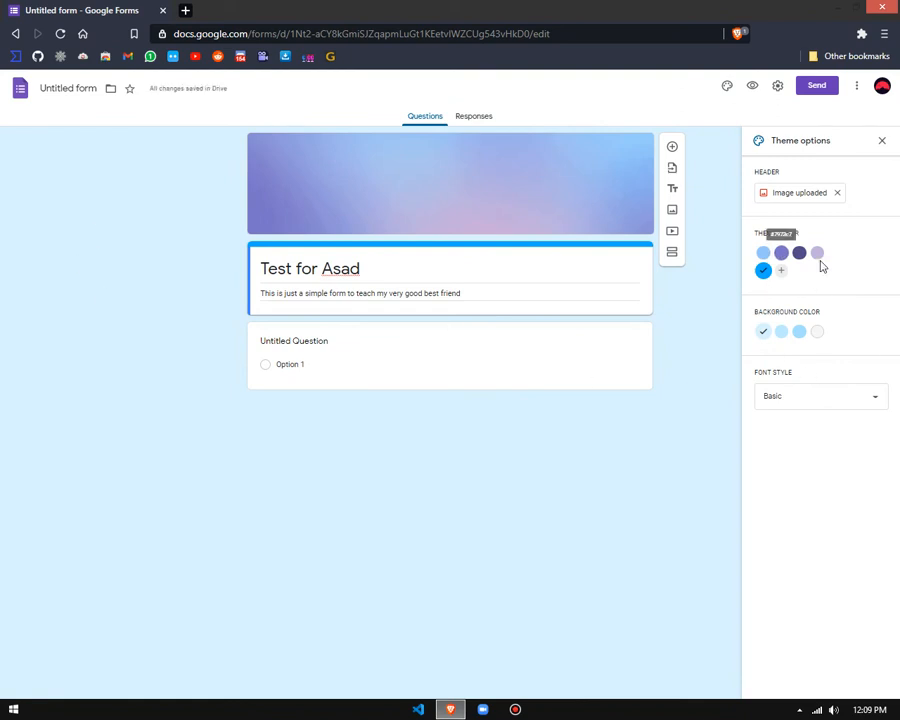
pyautogui.click(799, 332)
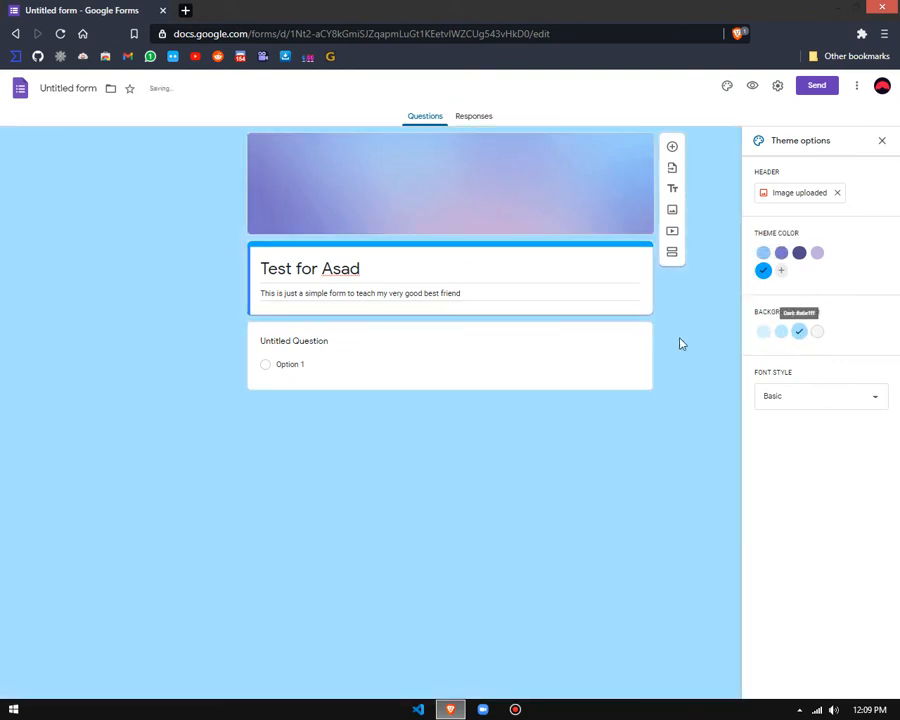
pyautogui.click(780, 336)
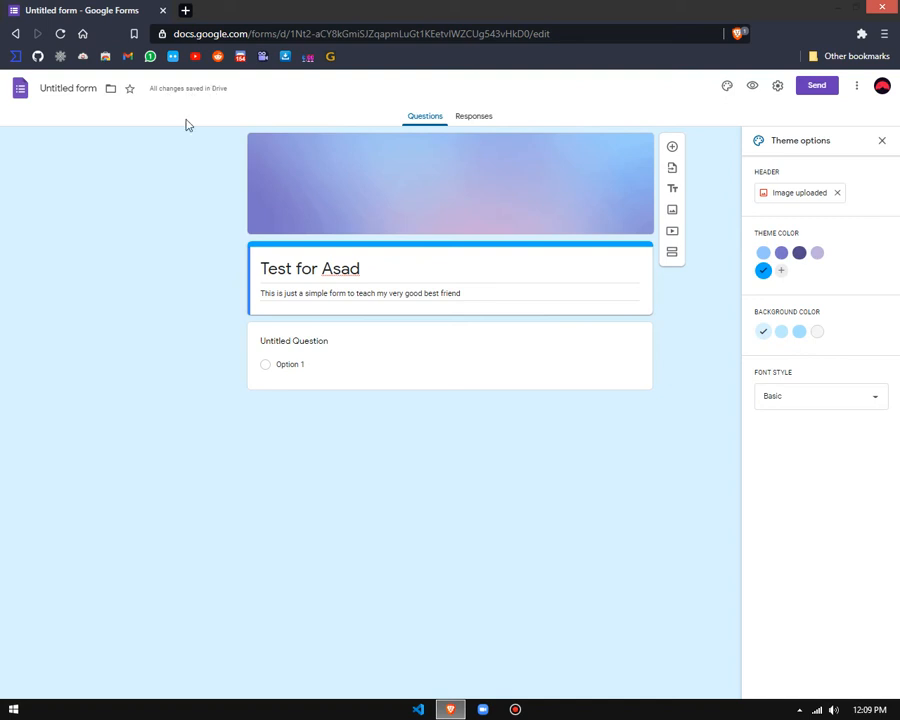
# Step: Try the Decorative font style on the form, and set the font style to Playful
pyautogui.click(821, 401)
pyautogui.click(196, 292)
pyautogui.moveTo(363, 279); pyautogui.dragTo(243, 277)
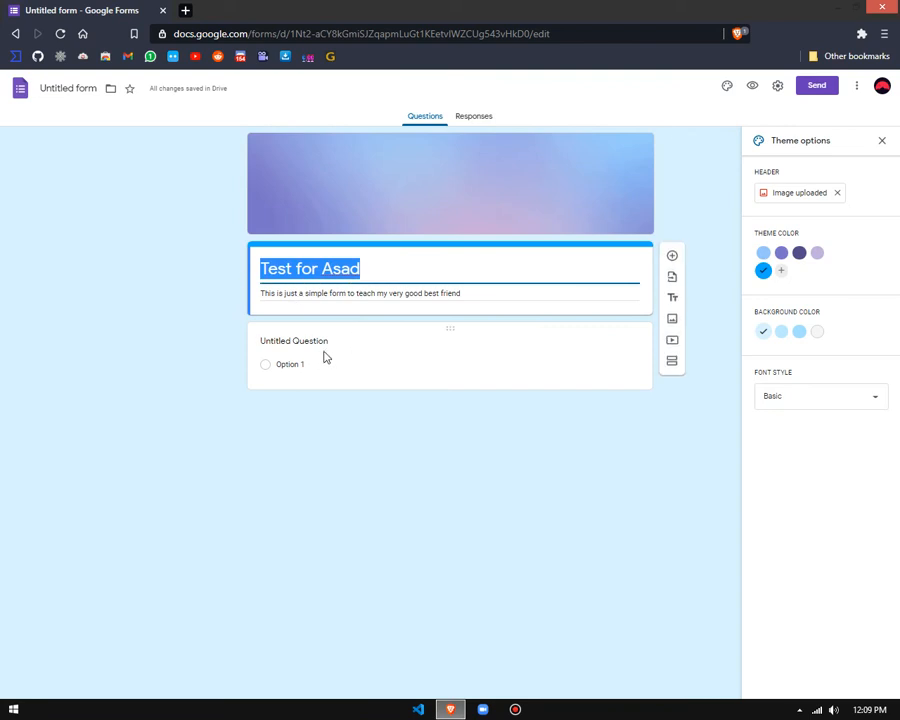
pyautogui.click(859, 452)
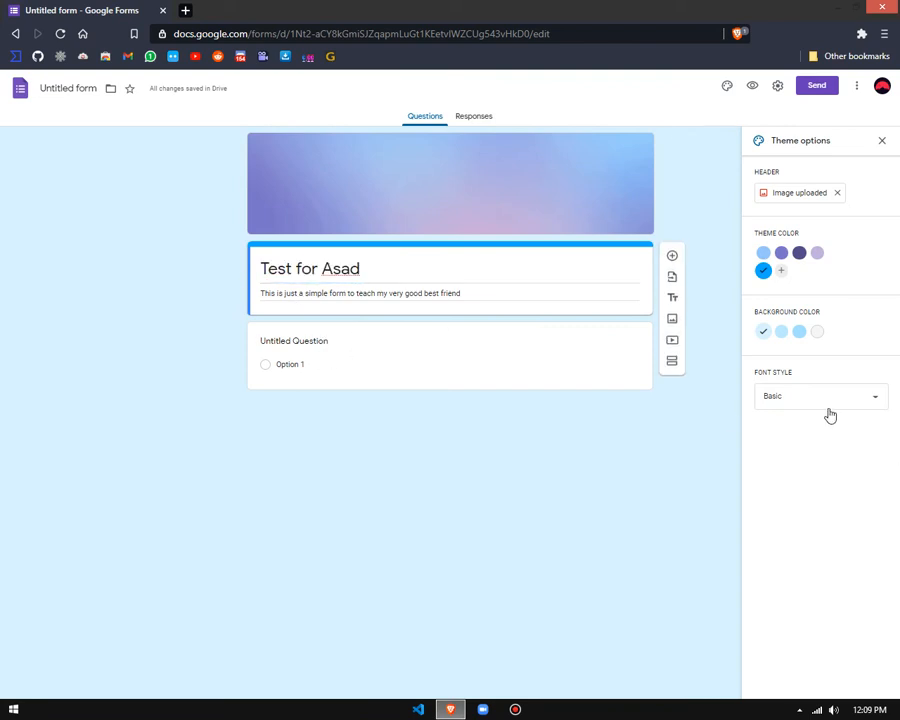
pyautogui.click(830, 415)
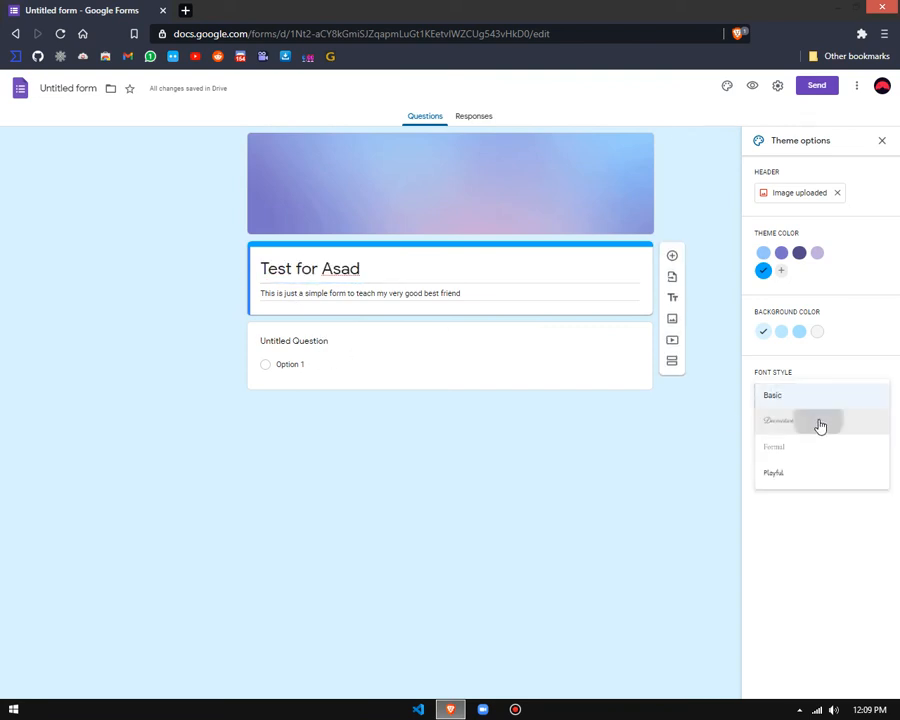
pyautogui.click(820, 426)
pyautogui.click(832, 398)
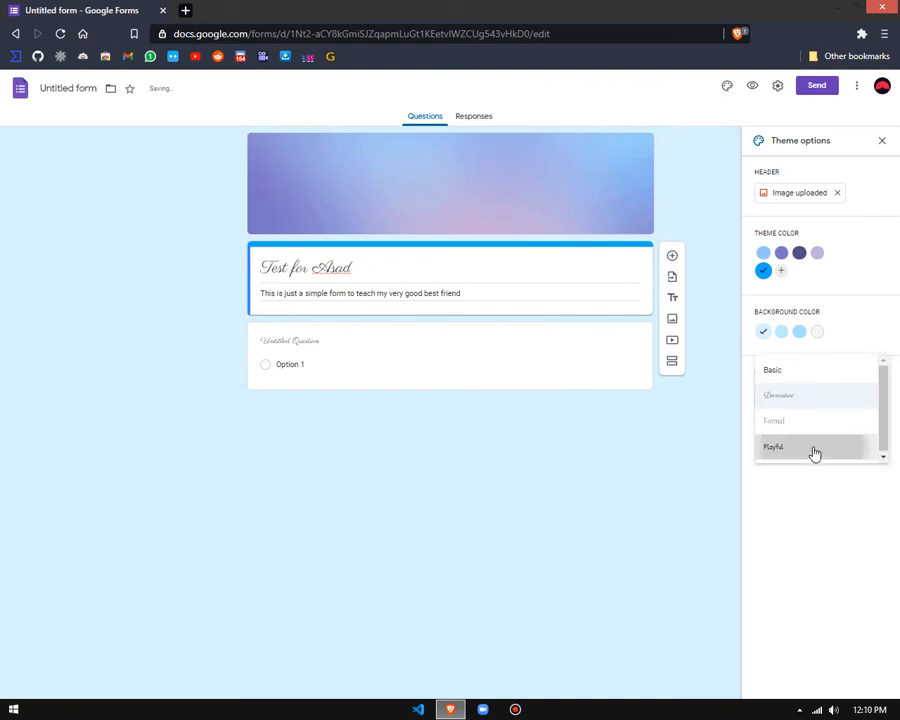
pyautogui.click(814, 452)
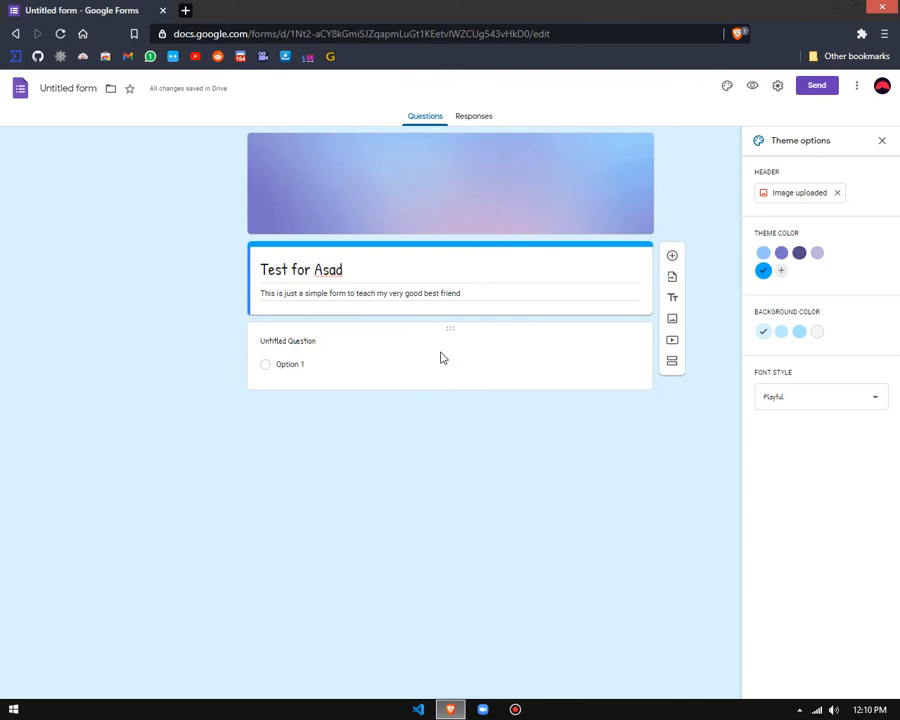
# Step: Delete the untitled multiple-choice question from the form and close the theme options
pyautogui.click(500, 349)
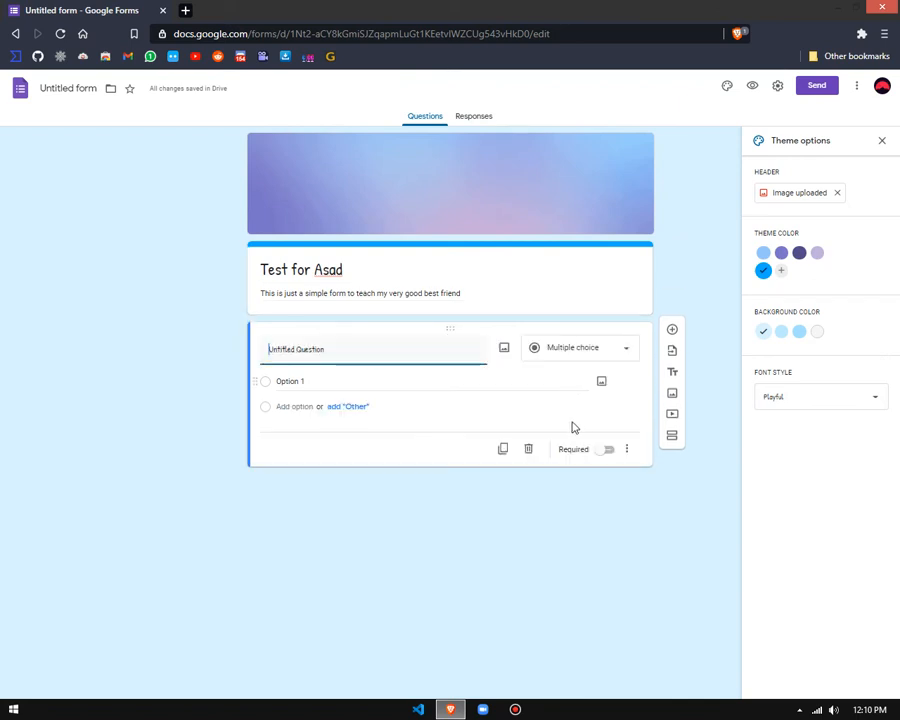
pyautogui.click(528, 449)
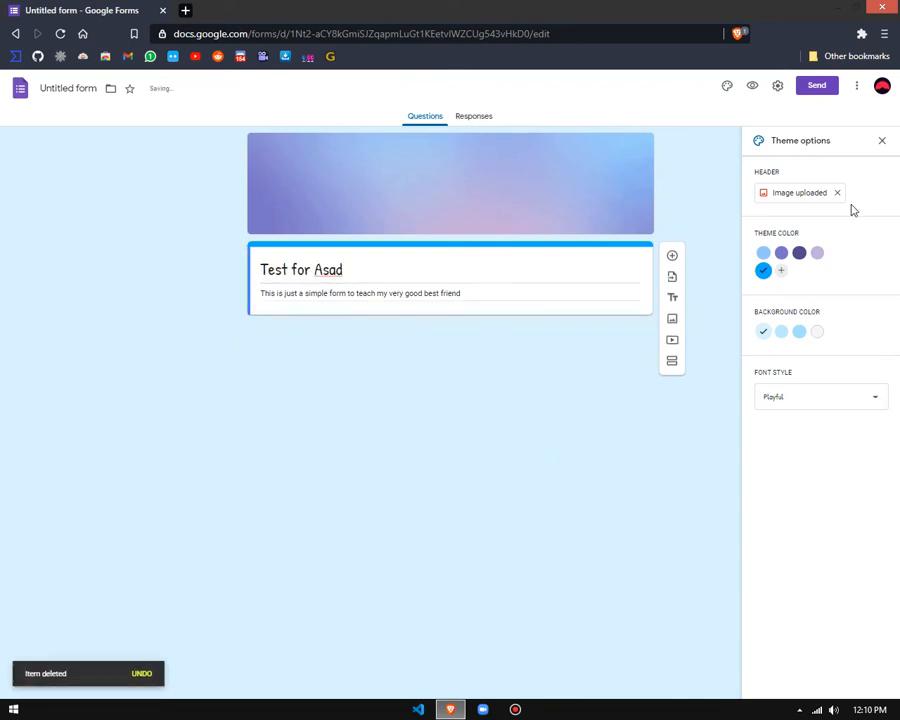
pyautogui.click(883, 141)
# Step: Preview the form to examine its header, title and description, and close the preview
pyautogui.click(751, 86)
pyautogui.click(662, 34)
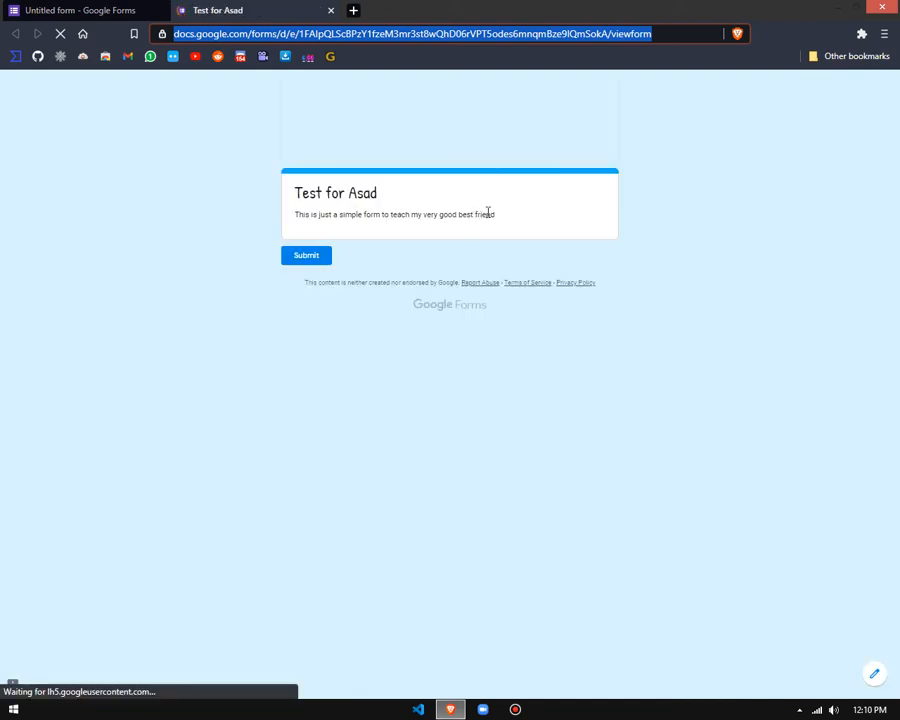
pyautogui.moveTo(497, 216); pyautogui.dragTo(183, 314)
pyautogui.click(183, 320)
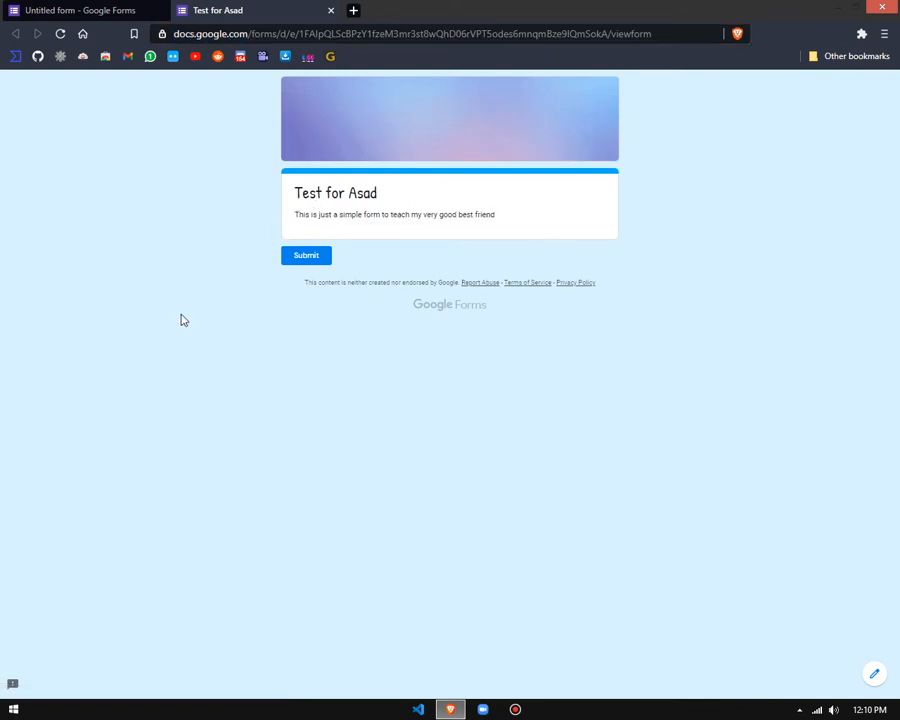
pyautogui.moveTo(503, 223); pyautogui.dragTo(418, 220)
pyautogui.click(354, 205)
pyautogui.hotkey('ctrl', 'a')
pyautogui.click(418, 246)
pyautogui.click(333, 11)
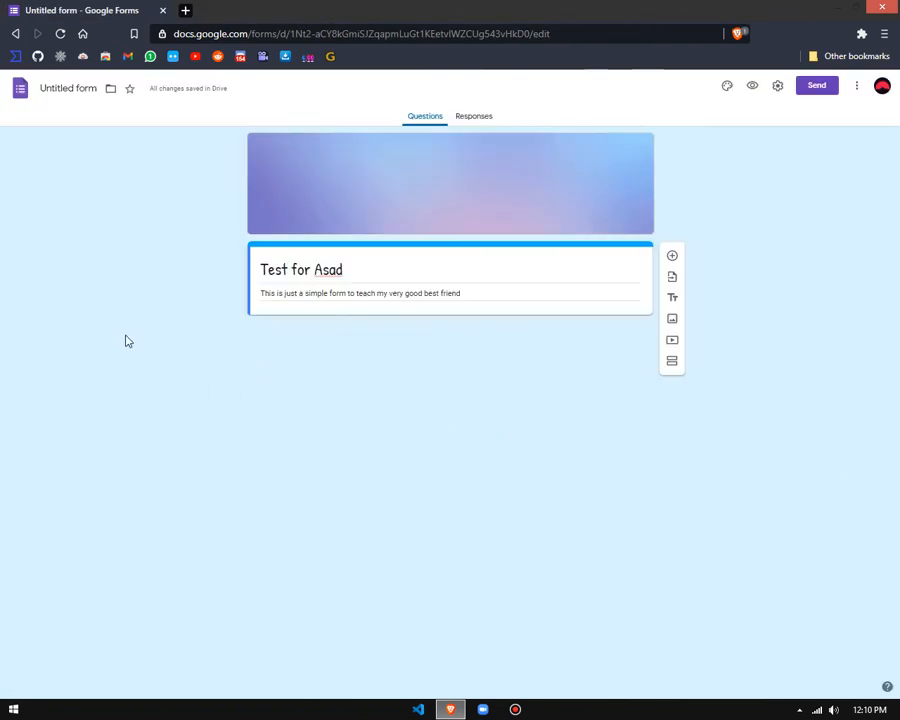
# Step: Add a question titled "This is my first question:" and set its type to Short answer
pyautogui.click(673, 258)
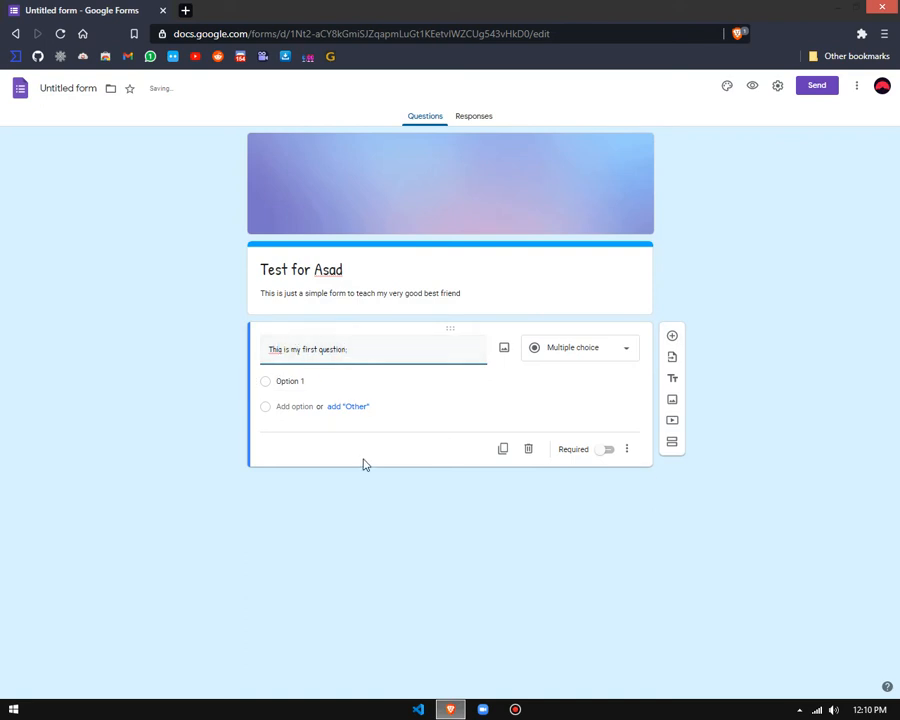
pyautogui.click(272, 381)
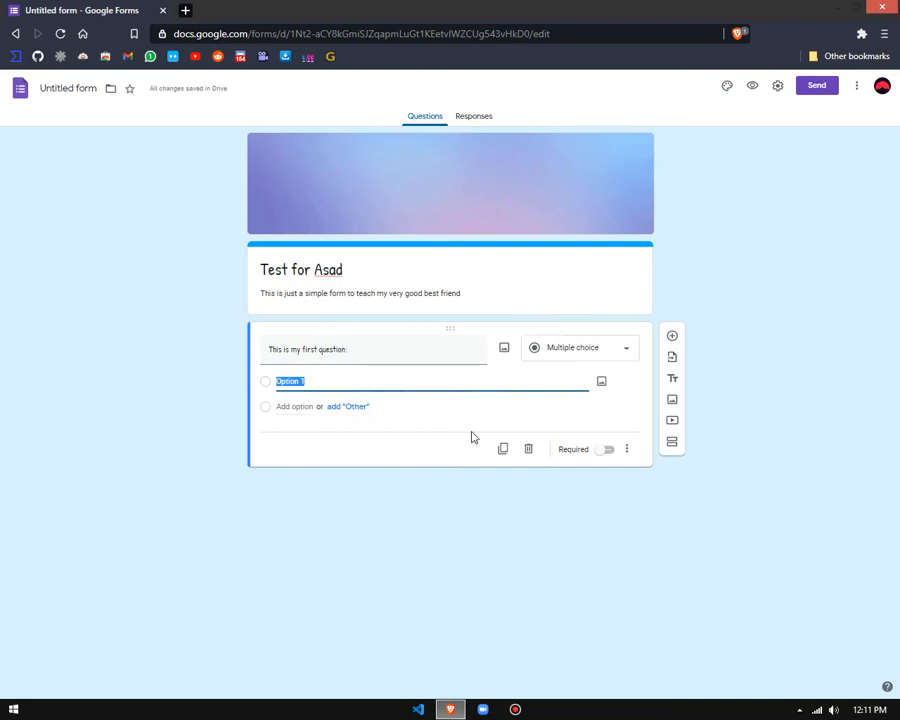
pyautogui.click(565, 348)
pyautogui.click(592, 292)
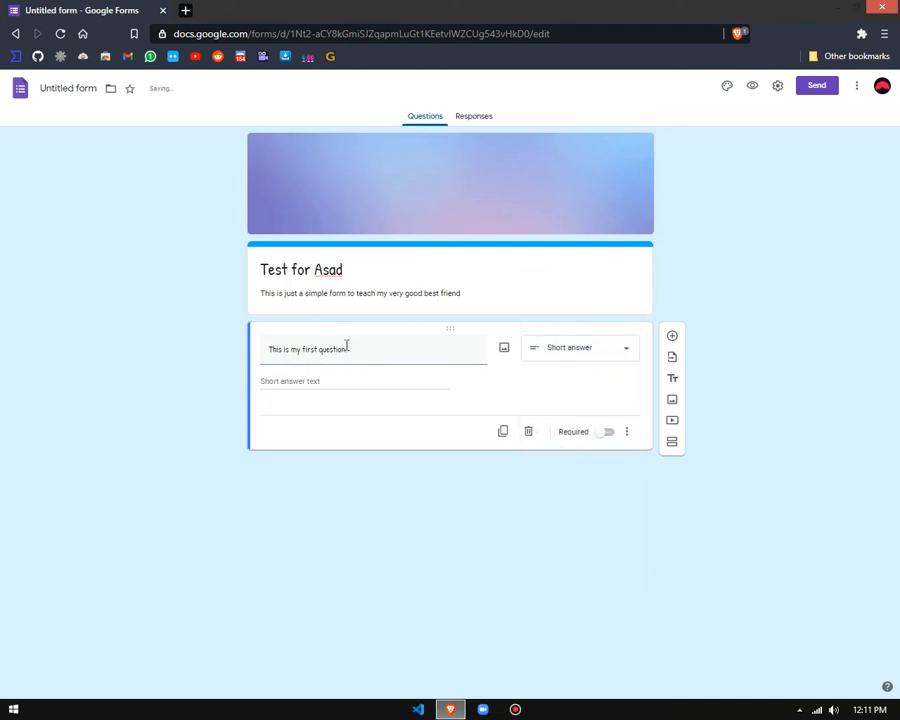
# Step: Retitle the short-answer question "Name:" and make it required
pyautogui.moveTo(356, 351); pyautogui.dragTo(156, 350)
pyautogui.write('Na')
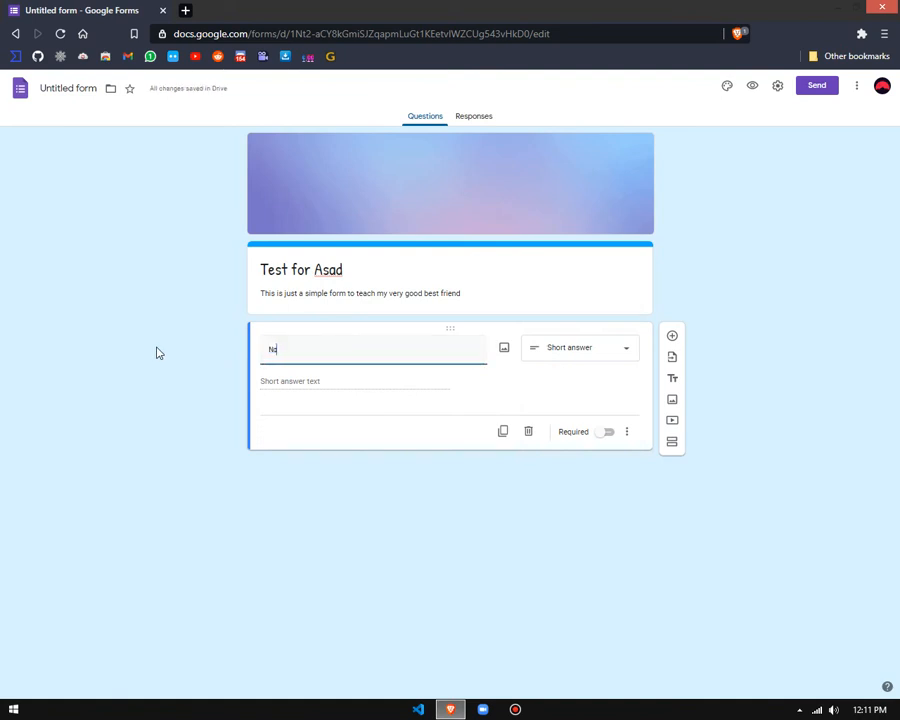
pyautogui.write('me:')
pyautogui.click(334, 388)
pyautogui.click(607, 433)
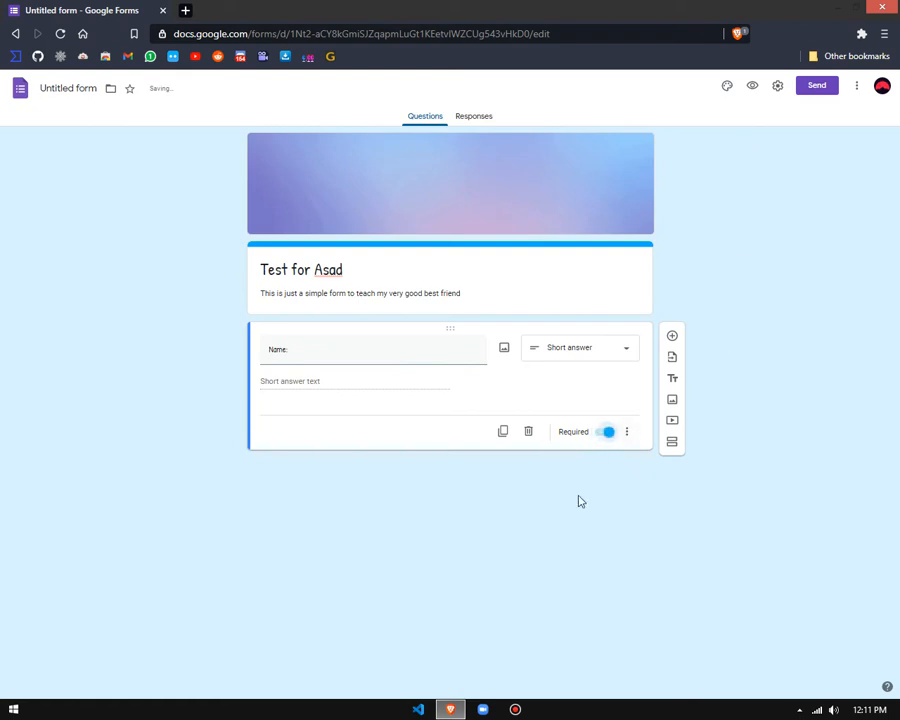
# Step: Preview the form and test the required Name question by entering an answer and clearing it
pyautogui.click(752, 85)
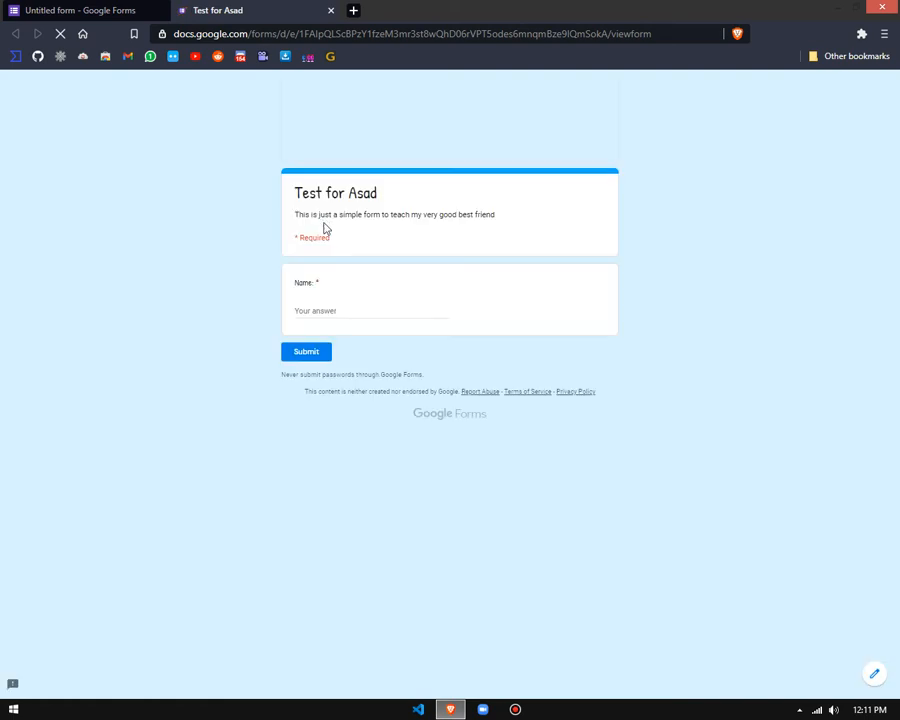
pyautogui.moveTo(333, 237); pyautogui.dragTo(319, 235)
pyautogui.click(260, 234)
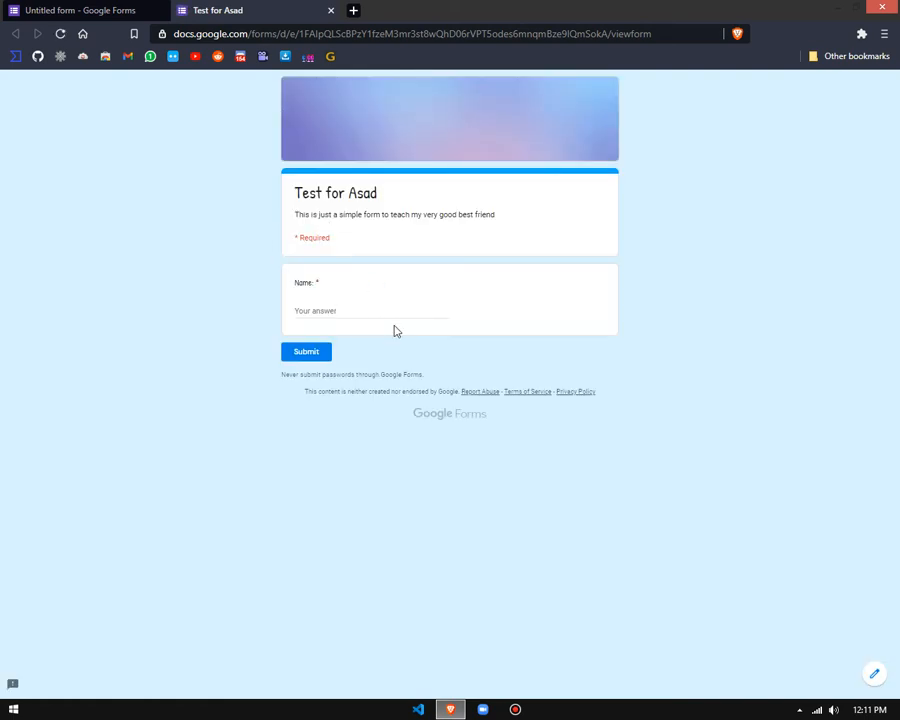
pyautogui.click(305, 310)
pyautogui.write('hed')
pyautogui.moveTo(357, 325); pyautogui.dragTo(2, 311)
pyautogui.press('BackSpace')
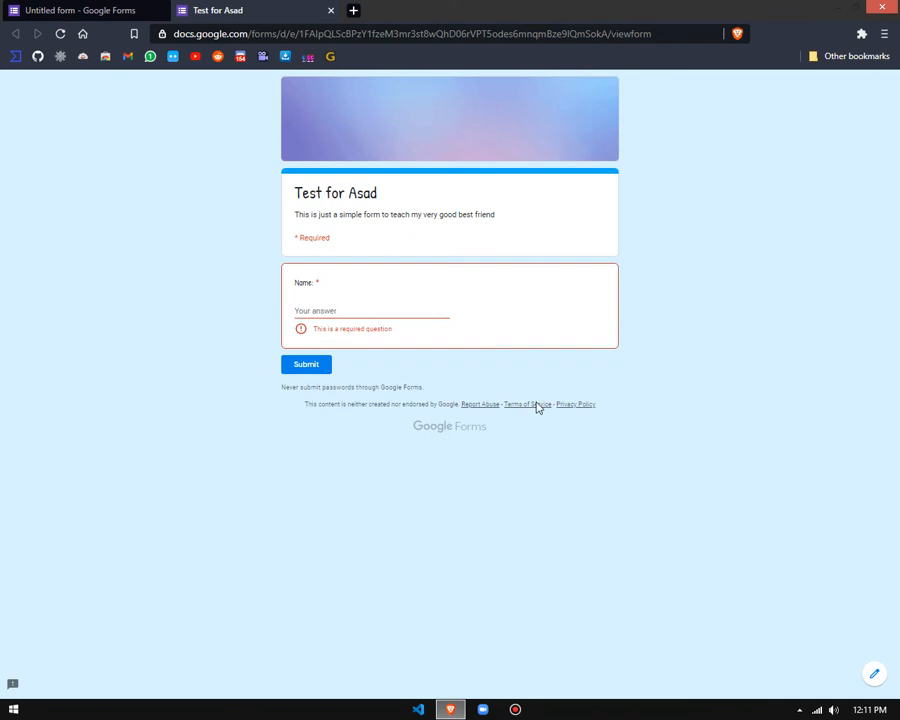
# Step: Enter random sample text as the Name answer in the preview and clear it again
pyautogui.moveTo(388, 334); pyautogui.dragTo(141, 496)
pyautogui.click(141, 496)
pyautogui.click(348, 312)
pyautogui.write('jdfghdfkghkfgj fg dfg fg')
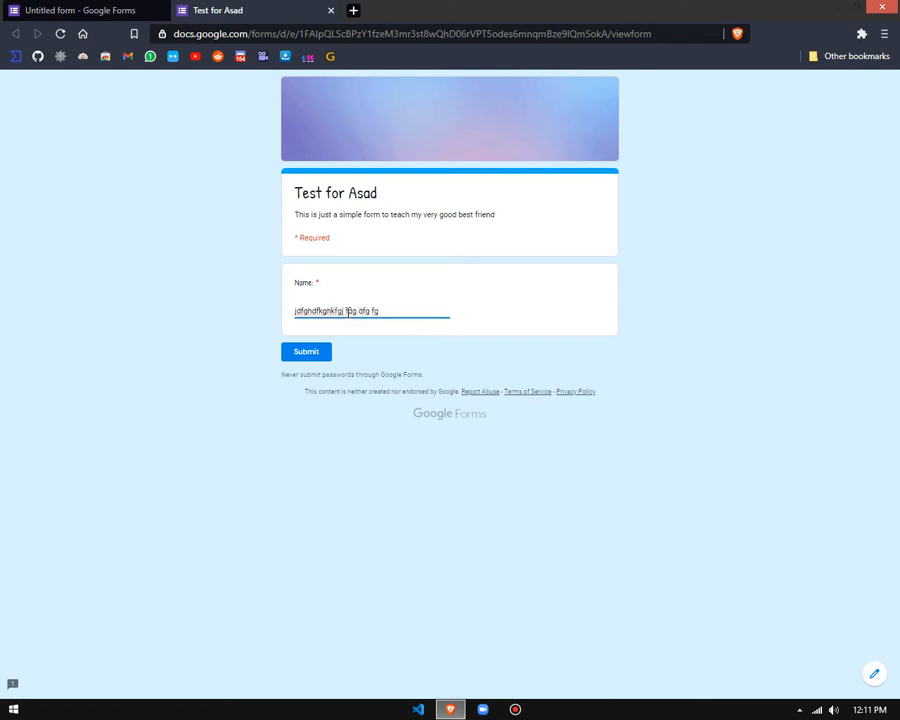
pyautogui.hotkey('ctrl', 'a')
pyautogui.press('BackSpace')
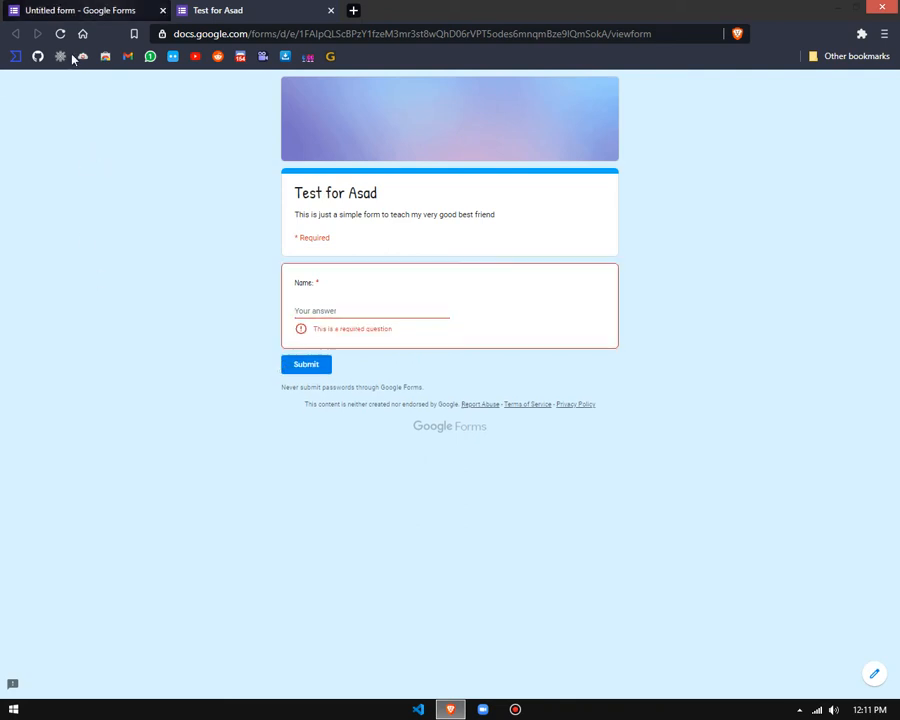
# Step: Enter "flgjfghkk" as the Name answer and close the preview, discarding the response
pyautogui.click(80, 10)
pyautogui.click(226, 8)
pyautogui.click(388, 311)
pyautogui.write('flgjf')
pyautogui.click(178, 413)
pyautogui.hotkey('ctrl', 'w')
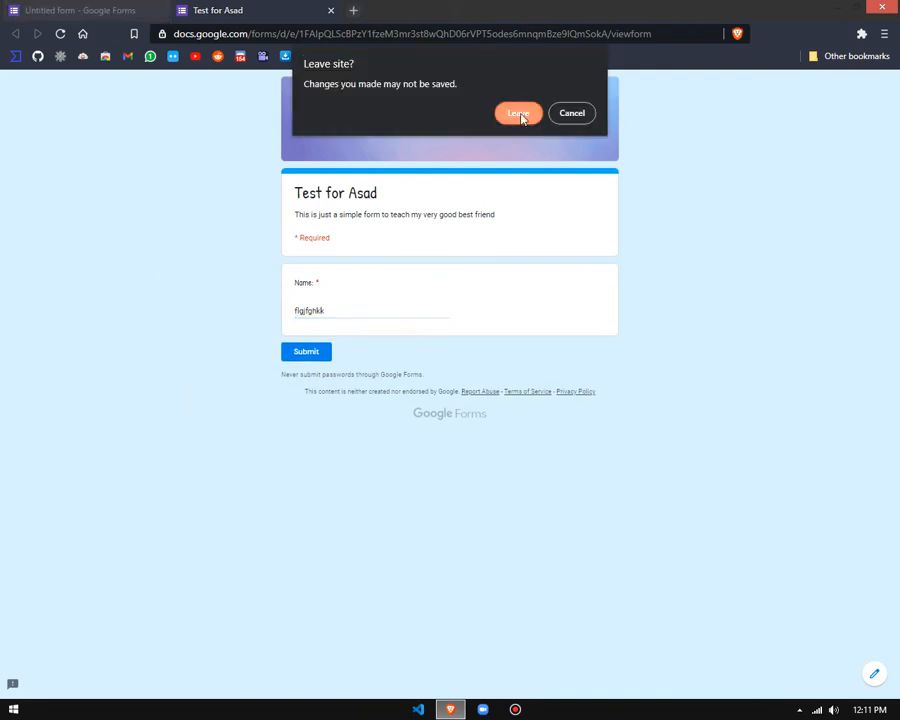
pyautogui.click(517, 113)
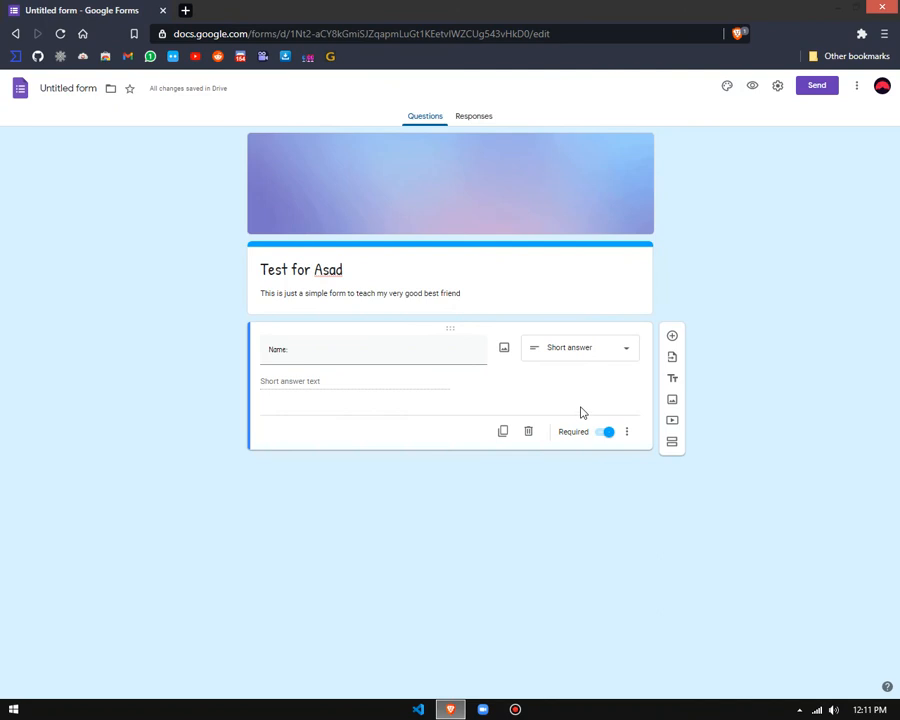
# Step: Add a question titled "Write a simple para" and set its type to Paragraph
pyautogui.click(672, 336)
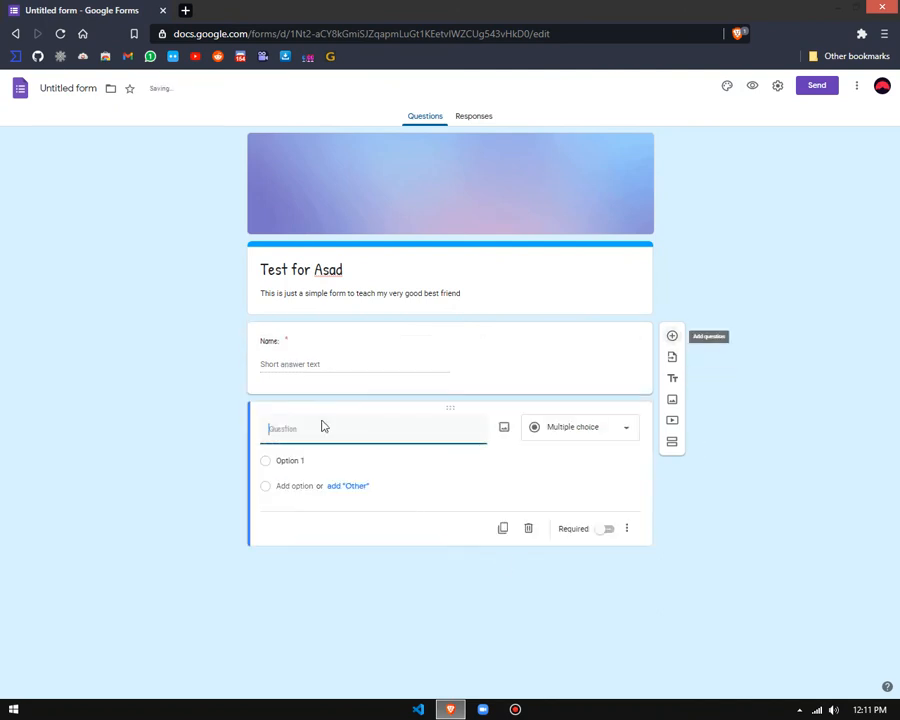
pyautogui.write('w')
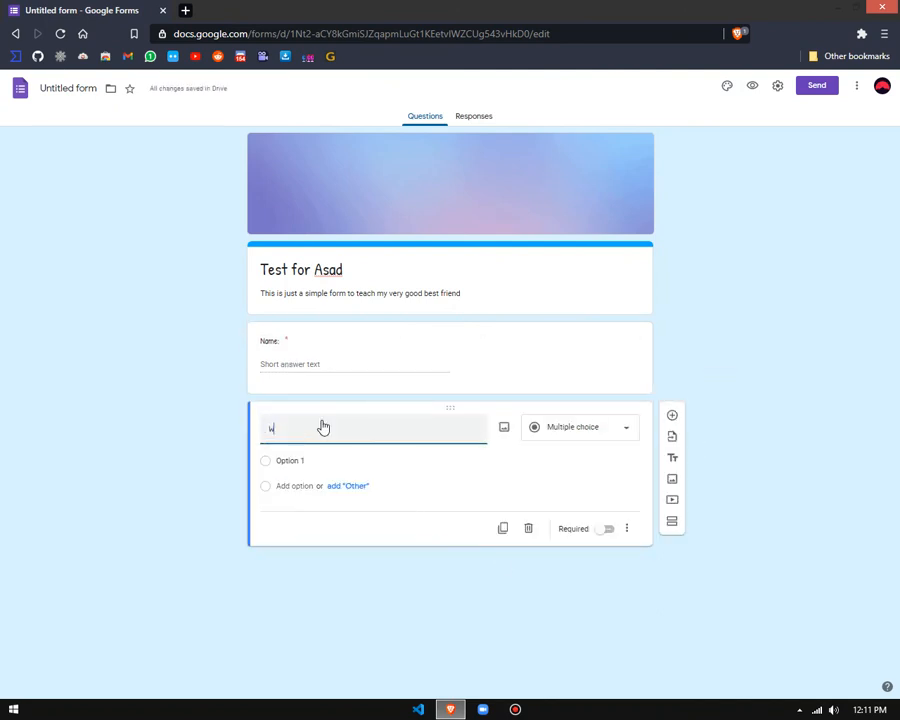
pyautogui.write('rite a simple para')
pyautogui.click(588, 439)
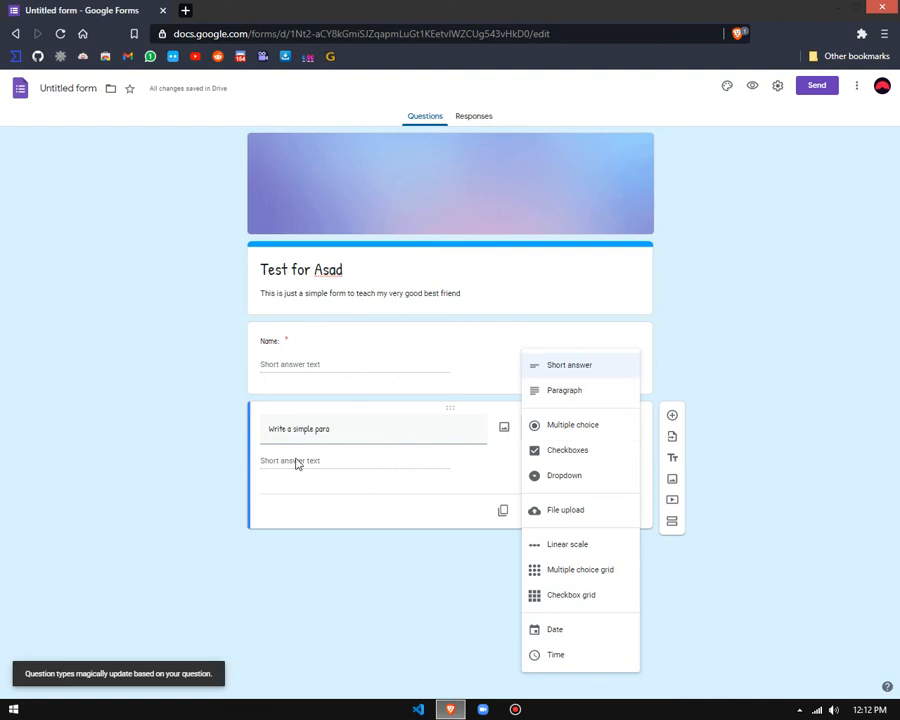
pyautogui.click(552, 394)
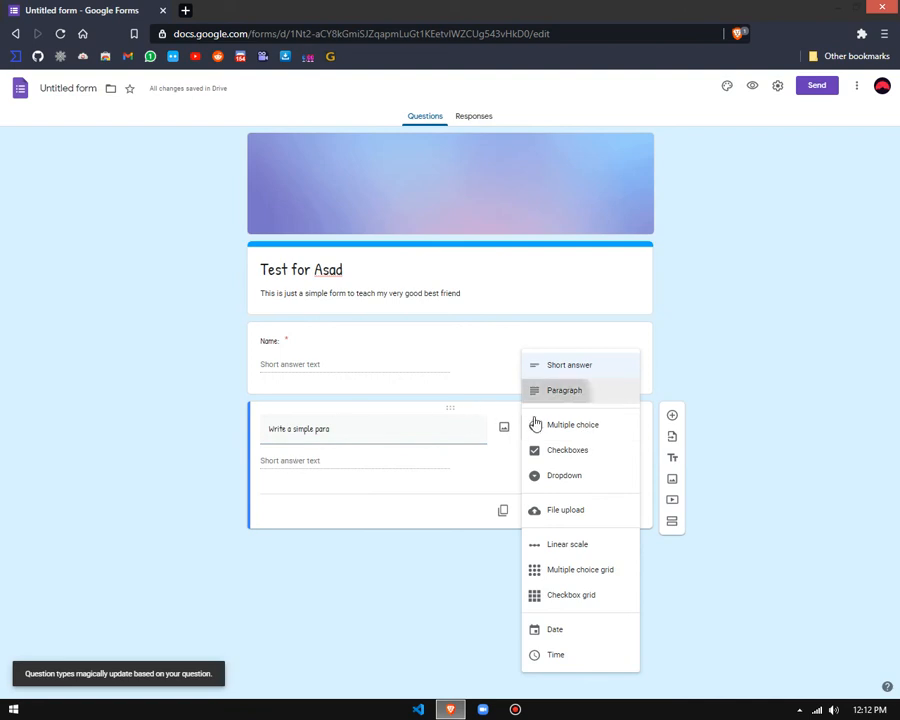
# Step: Preview the form with the new paragraph question and enter "dghfyh" as the Name answer
pyautogui.click(752, 85)
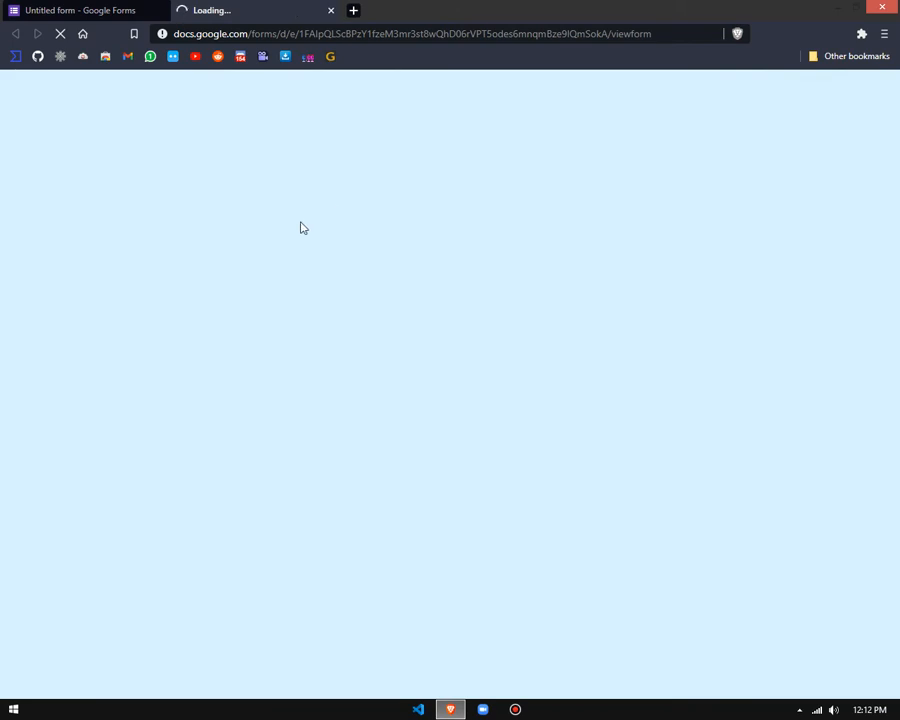
pyautogui.moveTo(666, 37); pyautogui.dragTo(281, 175)
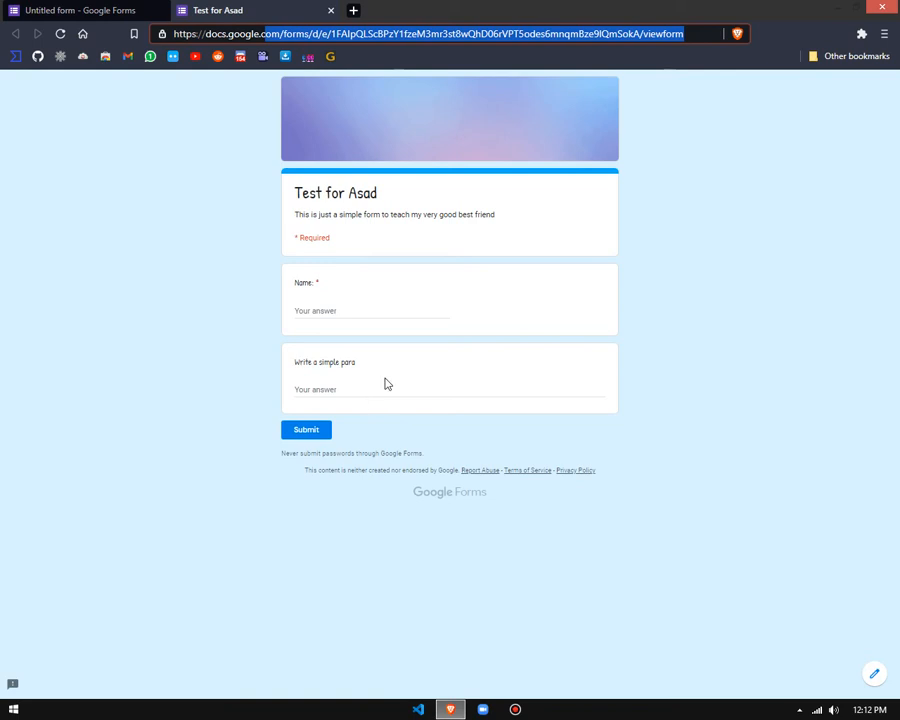
pyautogui.click(354, 392)
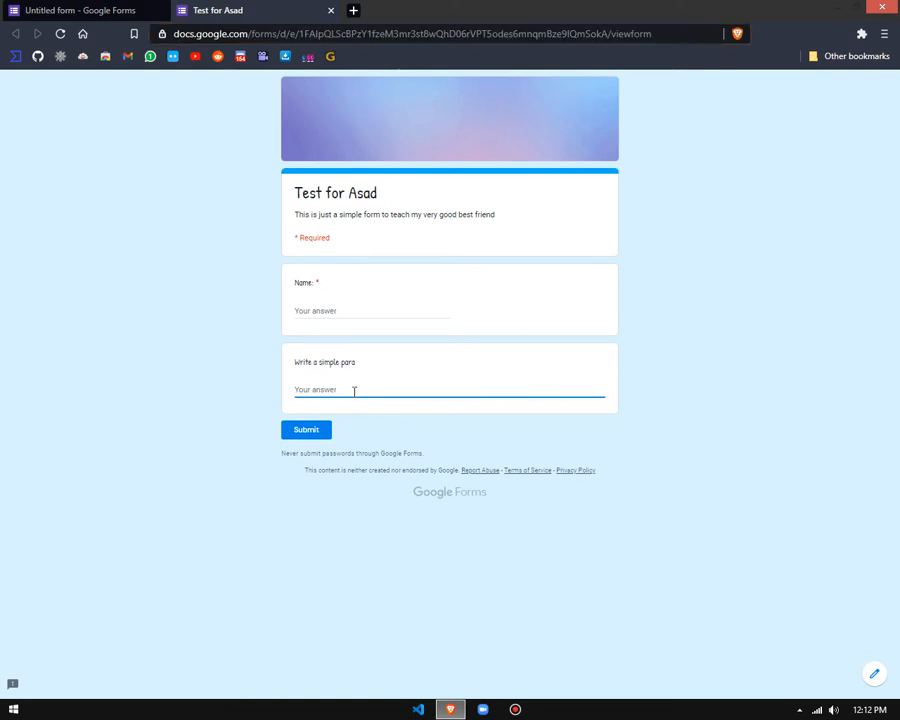
pyautogui.click(372, 316)
pyautogui.write('dghfyh')
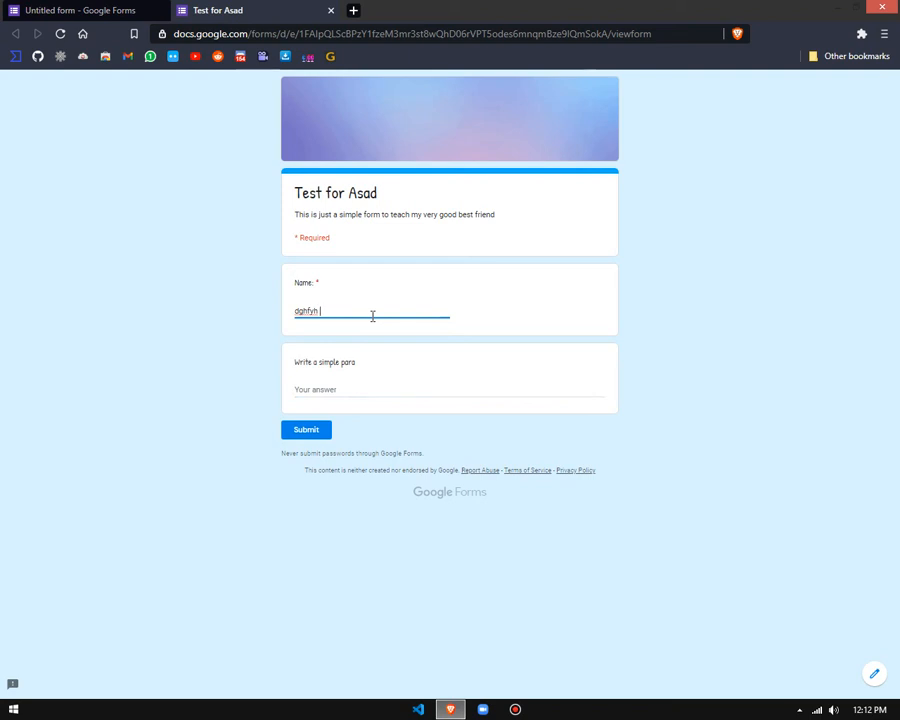
pyautogui.write('duhjfgh g hg hg h gh gh g h')
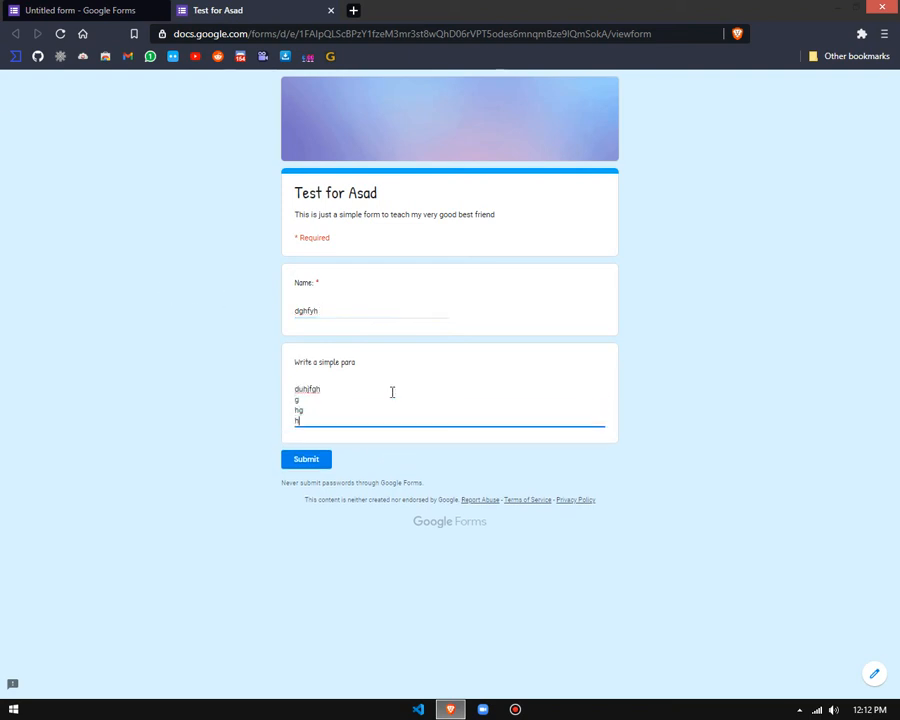
pyautogui.write('g')
# Step: Test a multi-line answer of random letters in the paragraph question and close the preview, discarding the response
pyautogui.press('Return')
pyautogui.write('h')
pyautogui.press('Return')
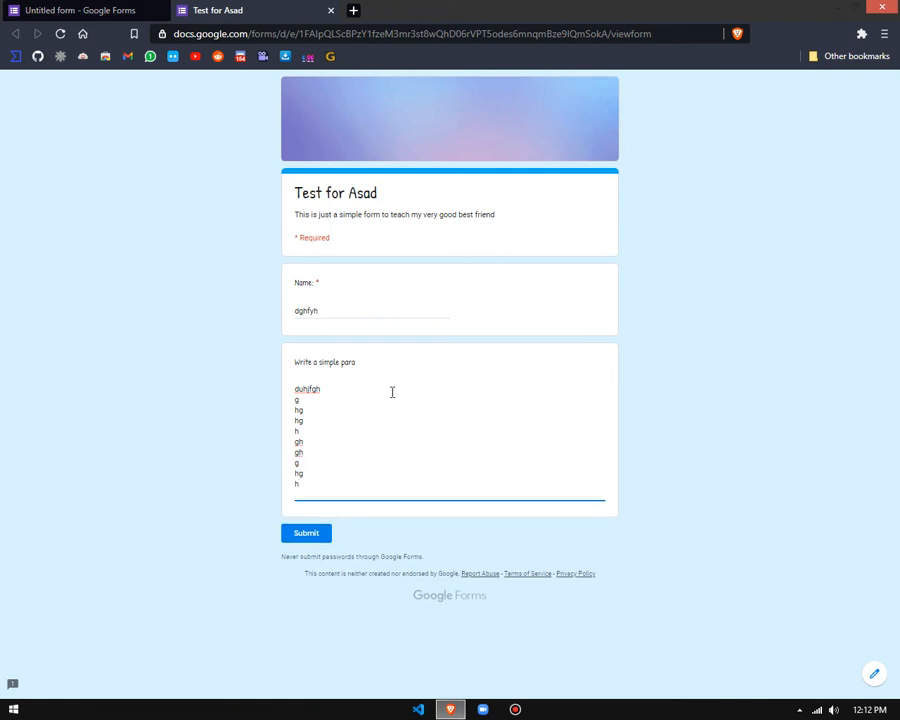
pyautogui.hotkey('ctrl', 'w')
pyautogui.click(518, 113)
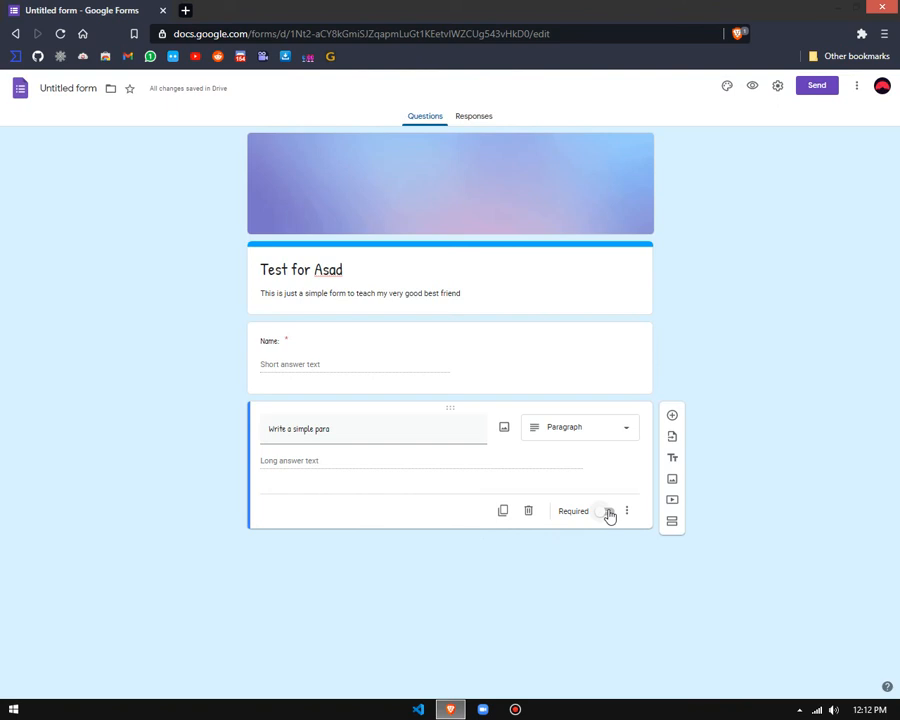
# Step: Toggle the paragraph question's Required setting on and back off, and add a multiple-choice question titled "dfyghflgh"
pyautogui.click(609, 512)
pyautogui.click(606, 510)
pyautogui.click(674, 415)
pyautogui.click(586, 508)
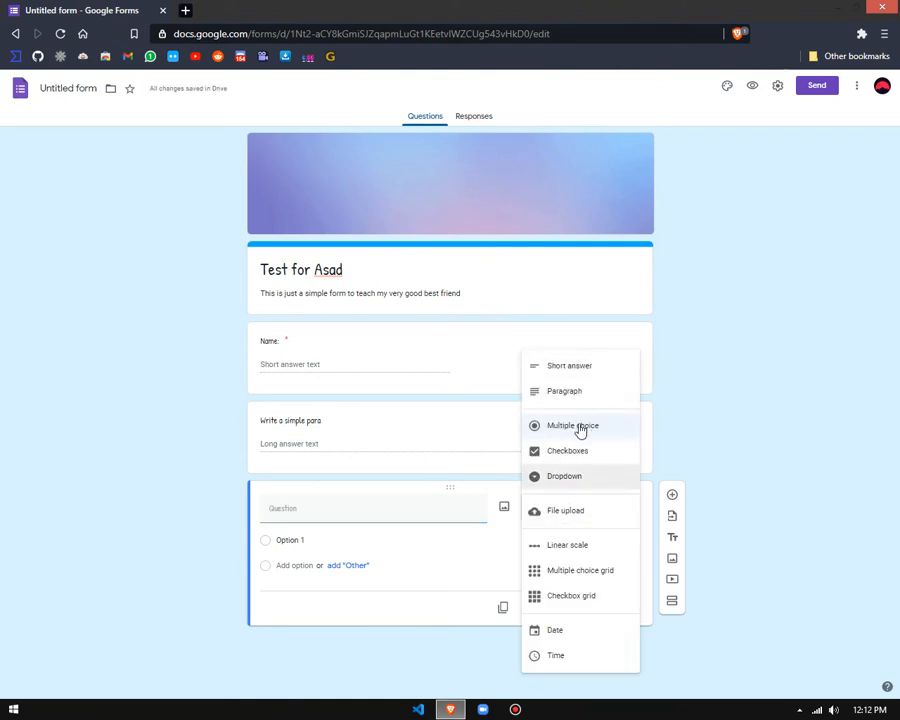
pyautogui.click(580, 425)
pyautogui.click(351, 519)
pyautogui.write('dfyghfgh')
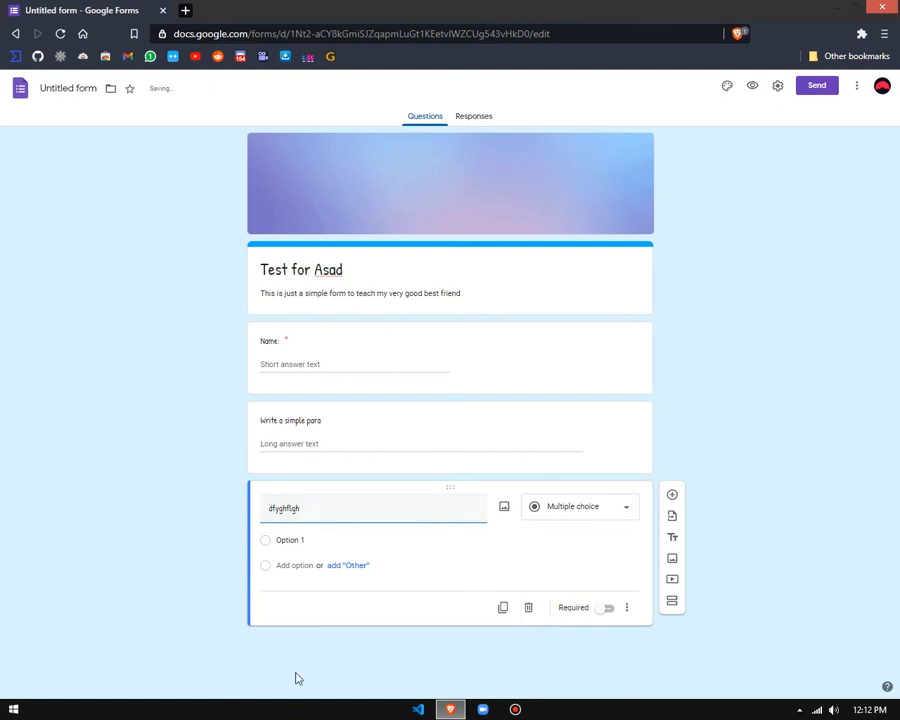
# Step: Add a second option to the multiple-choice question and name the two options "apple" and "banana"
pyautogui.click(295, 566)
pyautogui.write('fgyhkjgh')
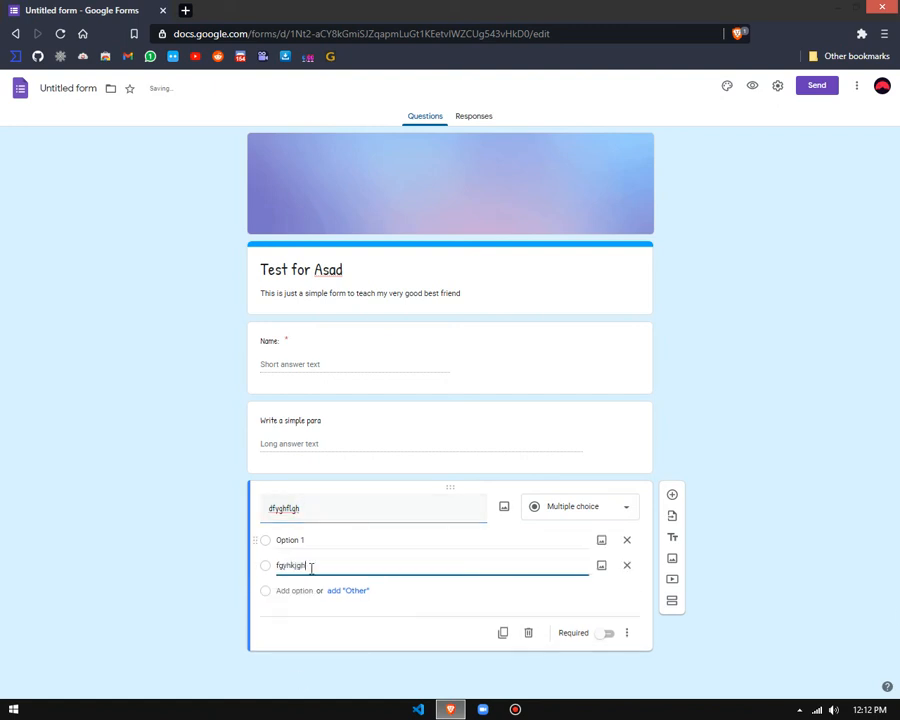
pyautogui.click(289, 540)
pyautogui.write('gh')
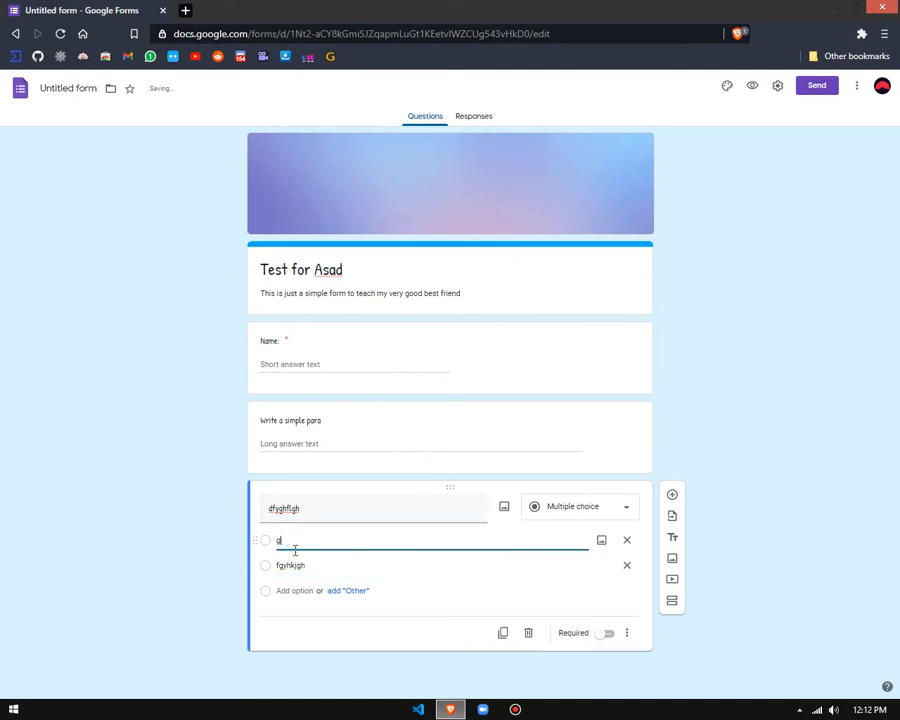
pyautogui.write('lee')
pyautogui.hotkey('ctrl', 'a')
pyautogui.write('app')
pyautogui.doubleClick(327, 563)
pyautogui.write('banna')
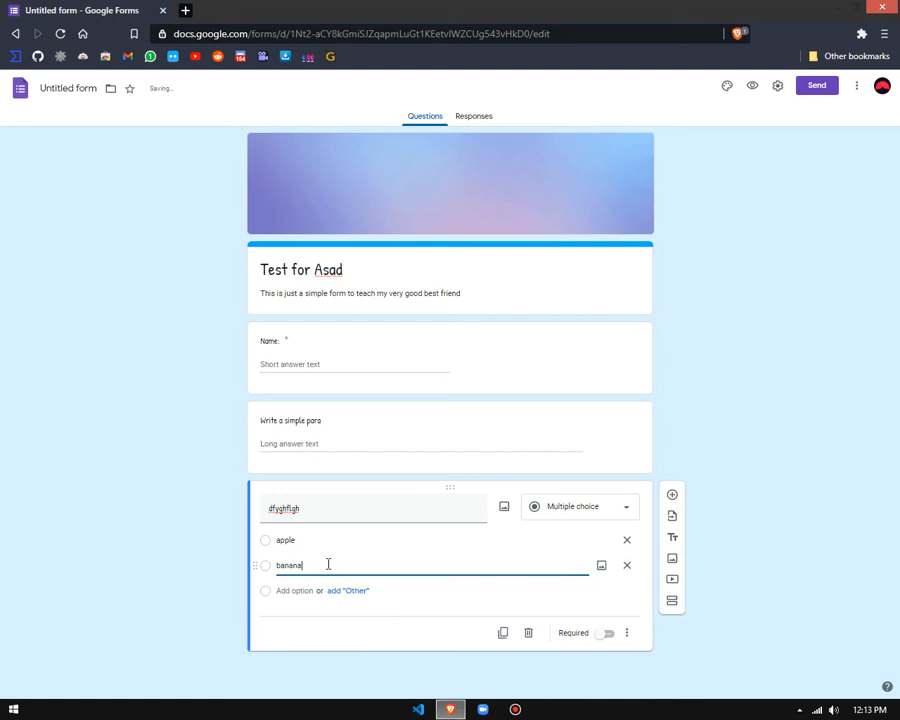
# Step: Add "cherry" as the third option of the multiple-choice question and retitle the question "Select your fav fruit"
pyautogui.click(300, 591)
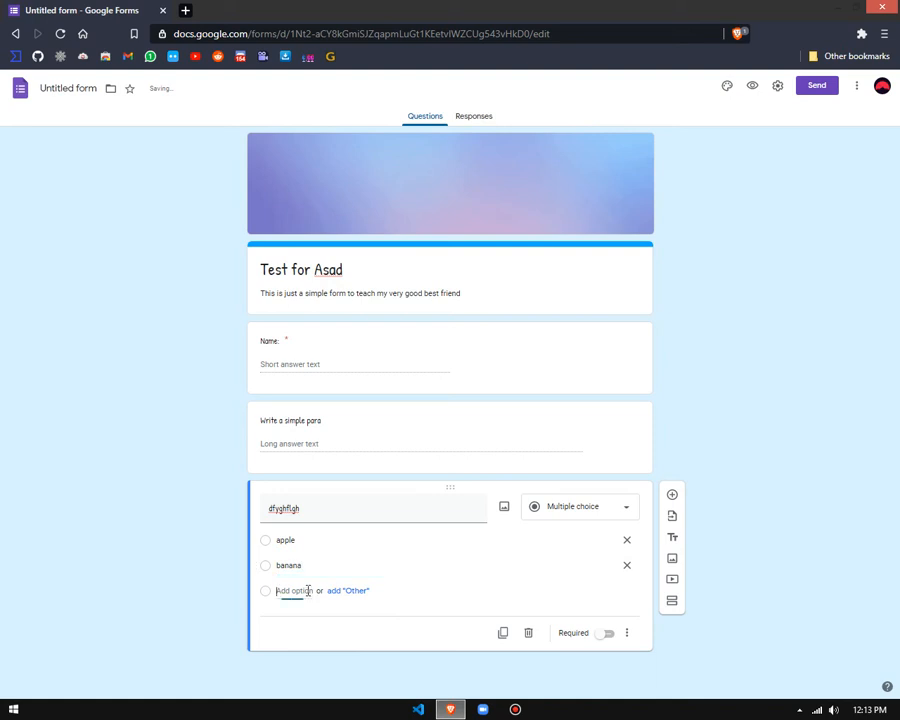
pyautogui.write('cherry')
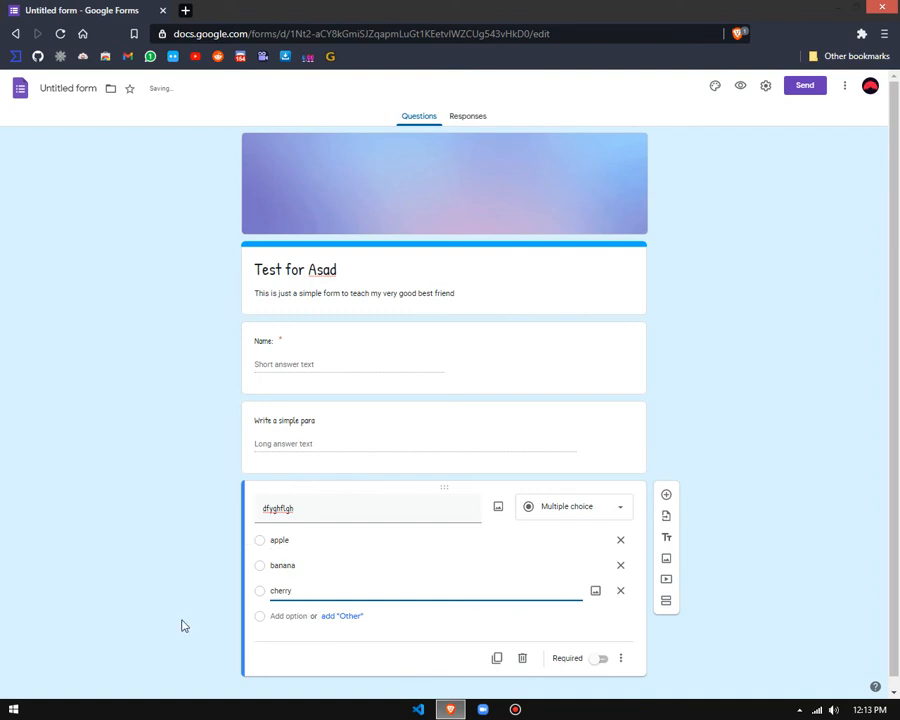
pyautogui.doubleClick(308, 506)
pyautogui.write('Select your fav fr')
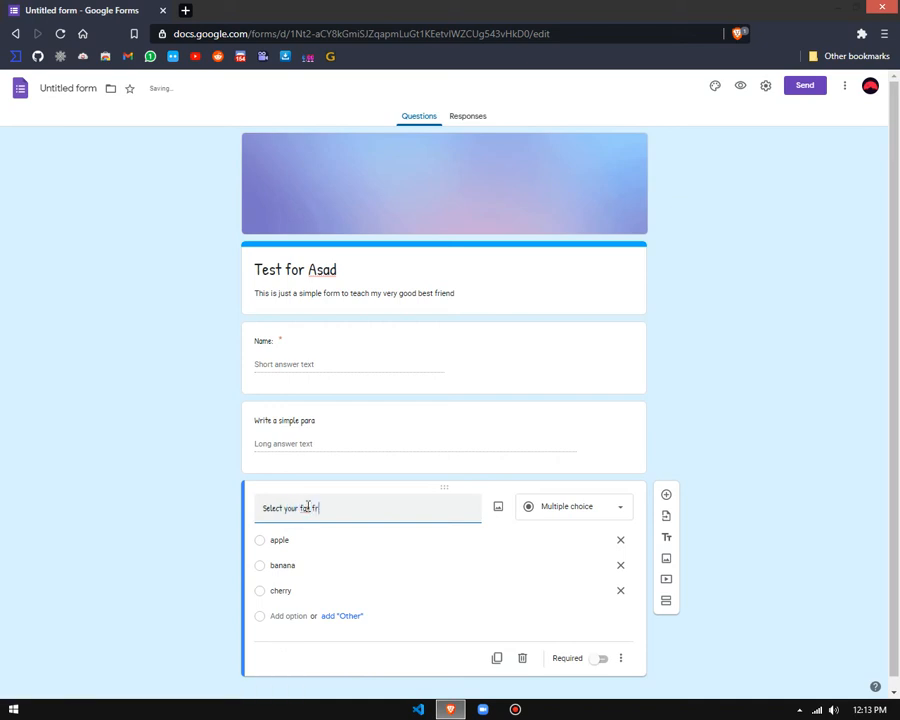
pyautogui.write('uit')
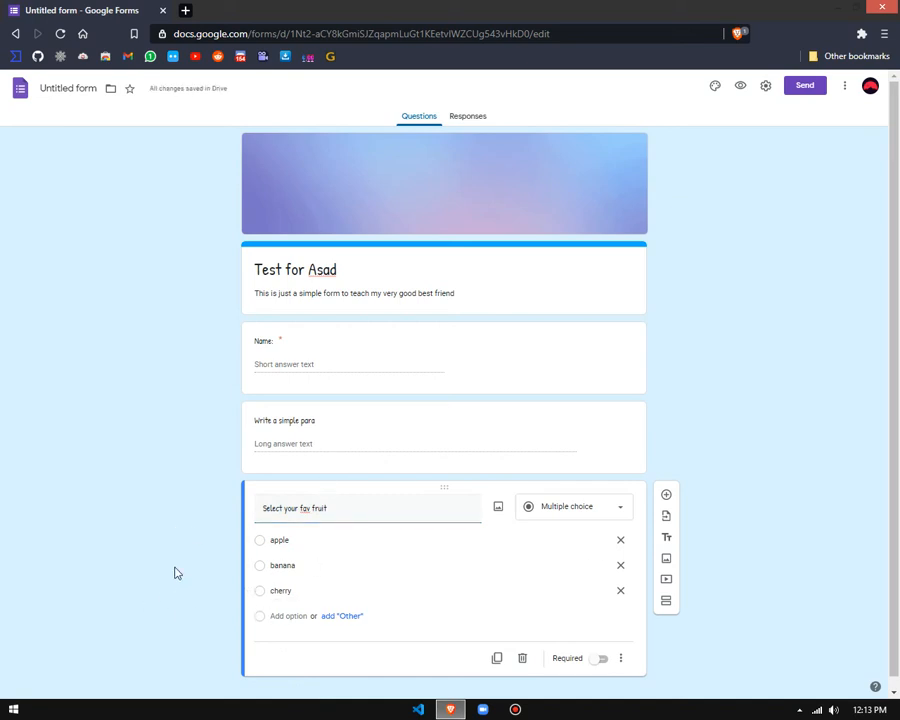
# Step: Add an "Other" option to the fruit question and open the form preview
pyautogui.scroll(-1, 175, 573)
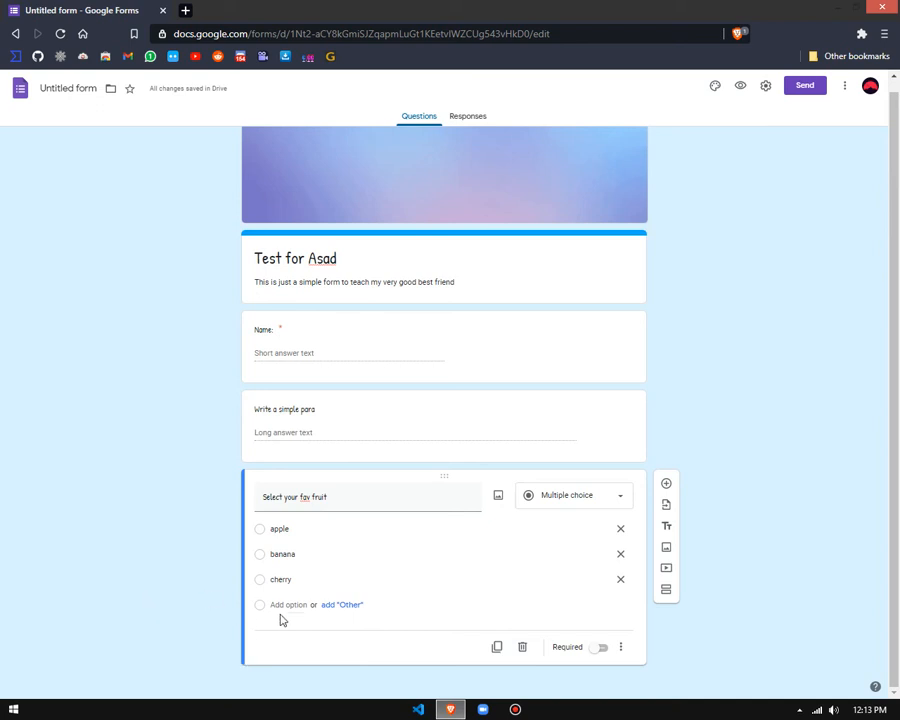
pyautogui.click(343, 612)
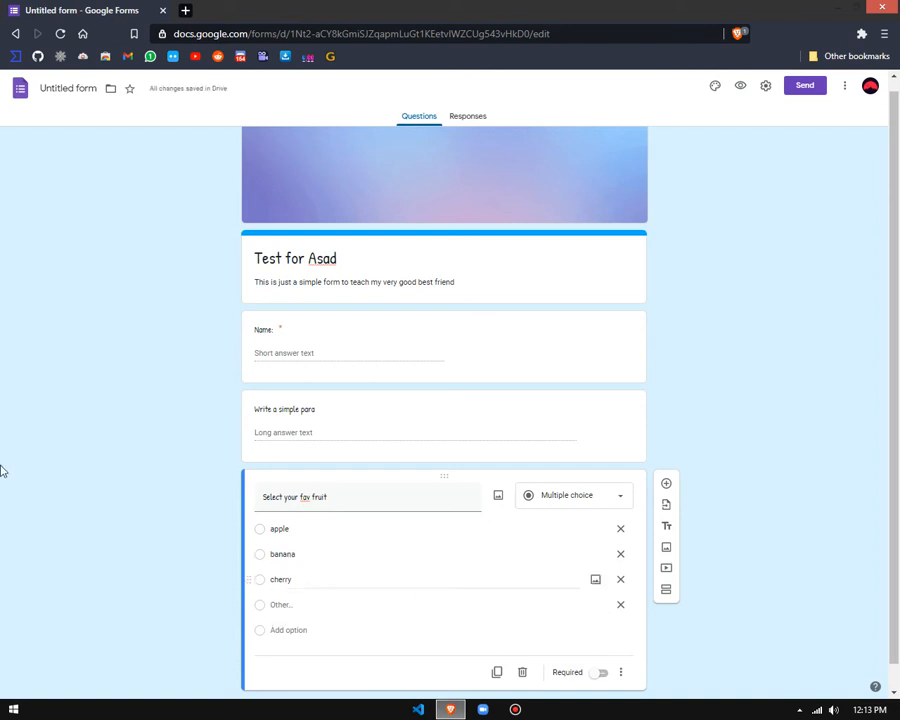
pyautogui.click(740, 86)
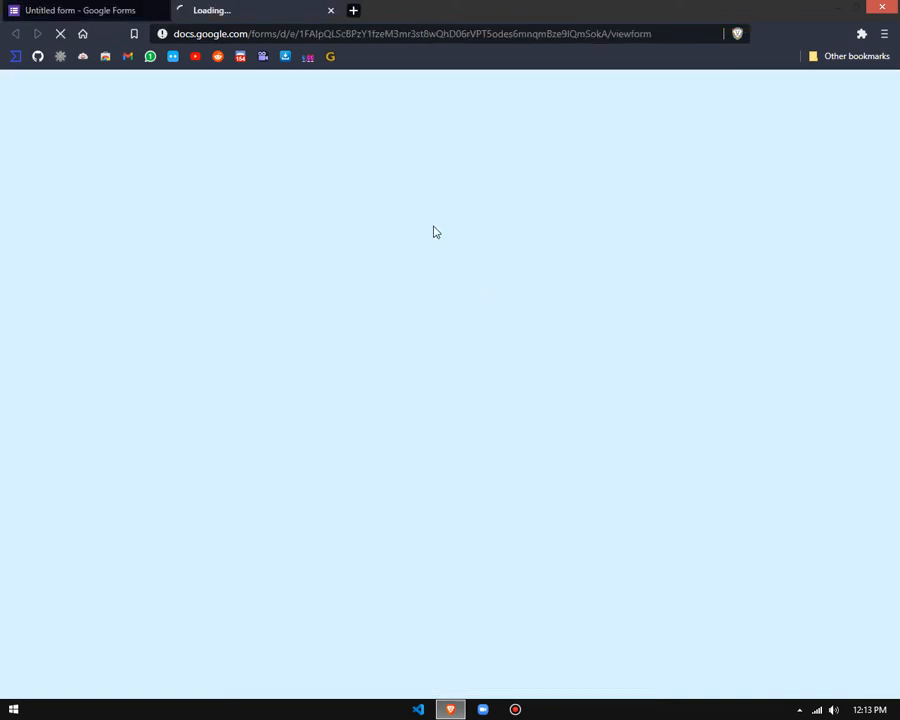
pyautogui.moveTo(669, 40); pyautogui.dragTo(631, 42)
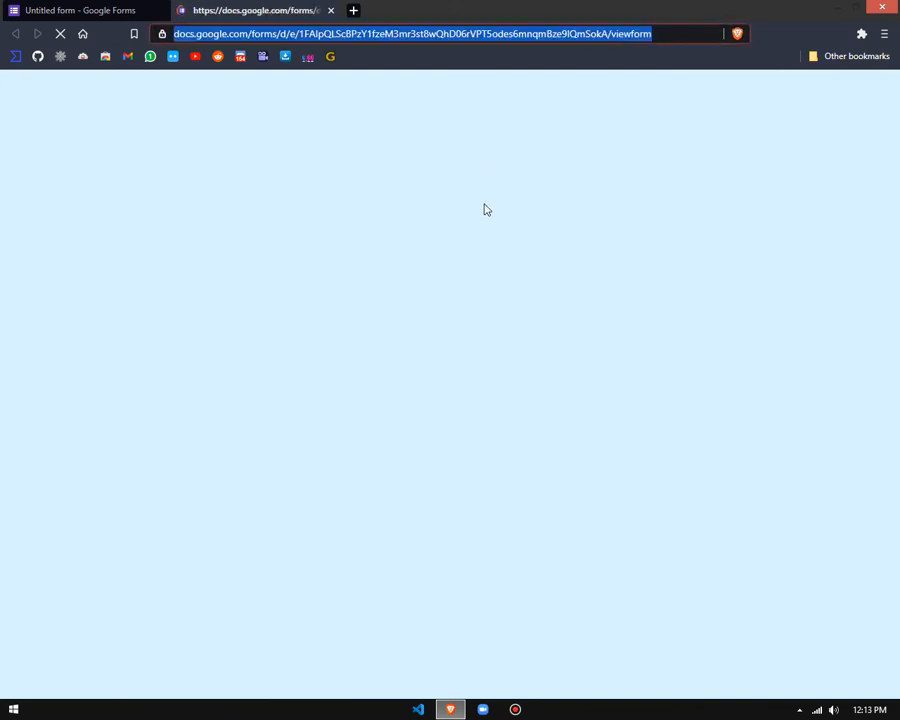
pyautogui.click(94, 6)
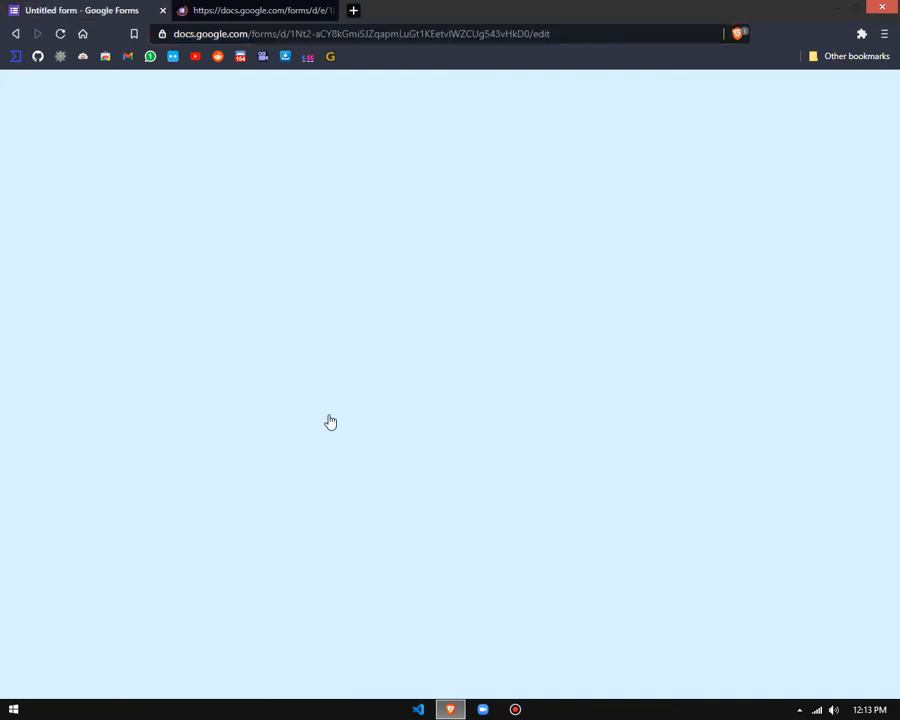
pyautogui.click(291, 8)
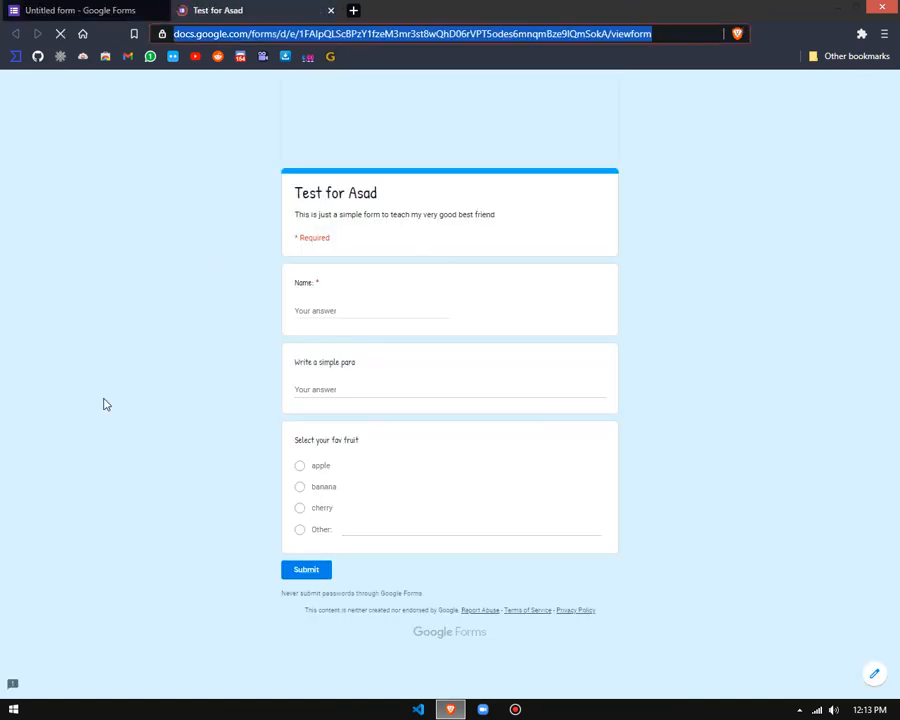
# Step: Try the apple and banana choices in the fruit question, and enter "watermelon" as the Other answer
pyautogui.click(300, 466)
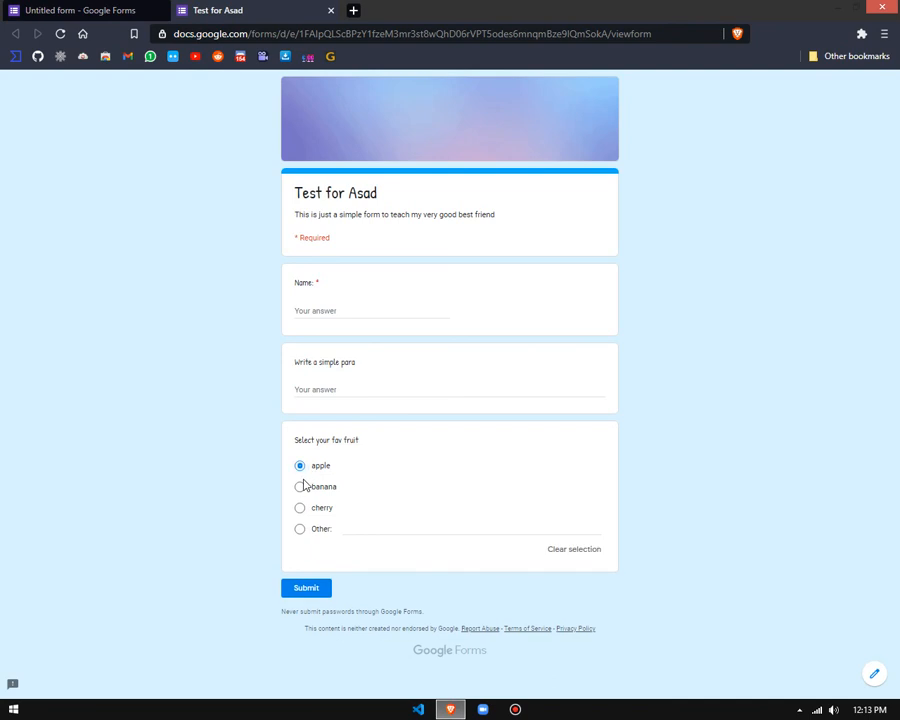
pyautogui.click(301, 489)
pyautogui.click(358, 535)
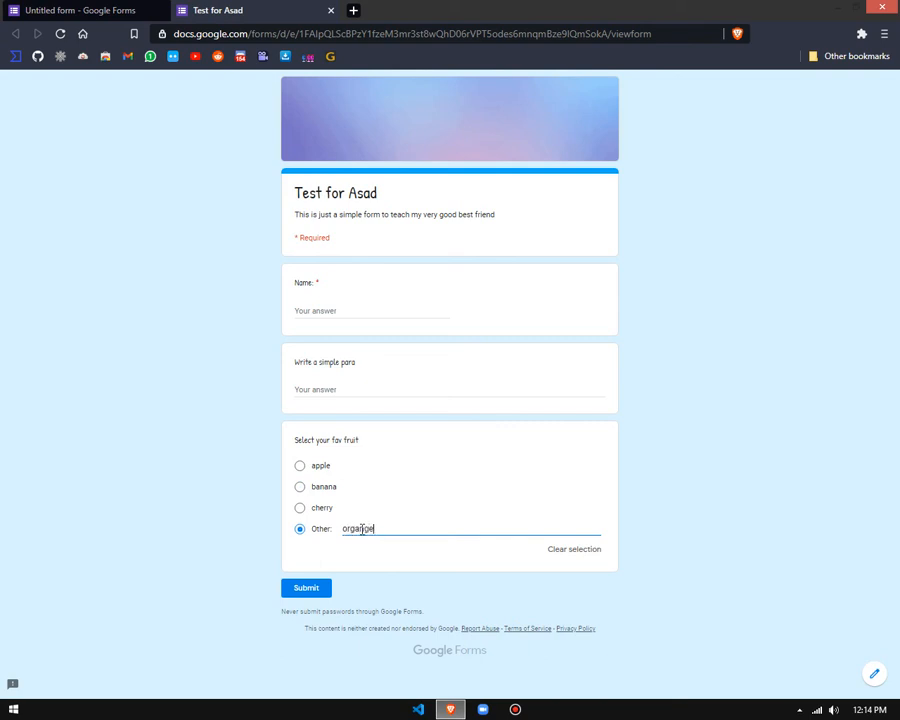
pyautogui.press('BackSpace')
pyautogui.press('BackSpace')
pyautogui.press('BackSpace')
pyautogui.press('BackSpace')
pyautogui.press('BackSpace')
pyautogui.doubleClick(362, 529)
pyautogui.write('wate')
# Step: Compare the fruit question in the editor with its preview, and close the preview, discarding the response
pyautogui.hotkey('ctrl', 'shift', 'Tab')
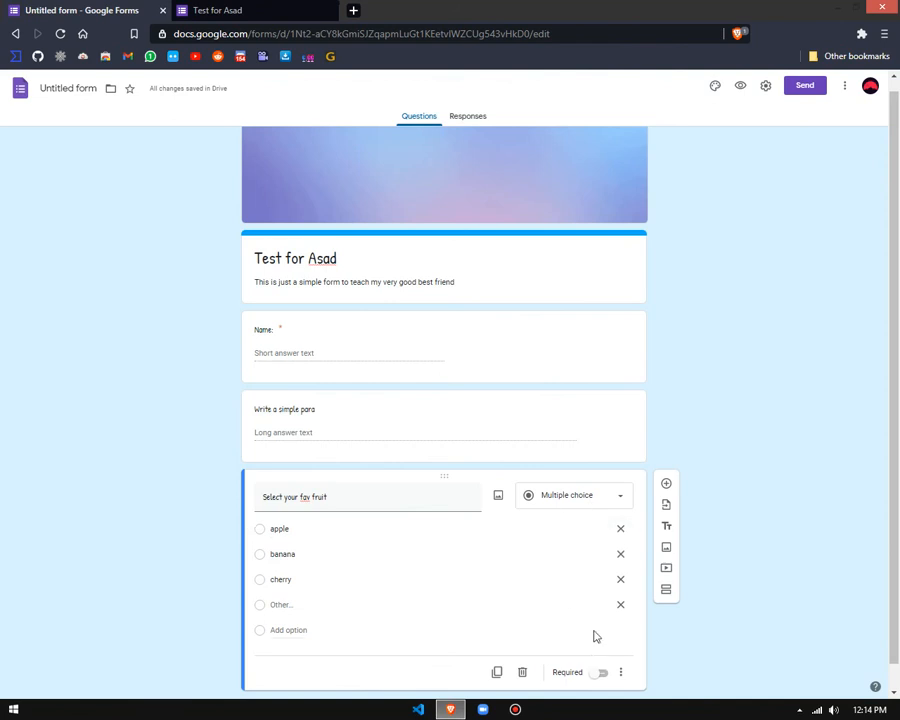
pyautogui.click(267, 7)
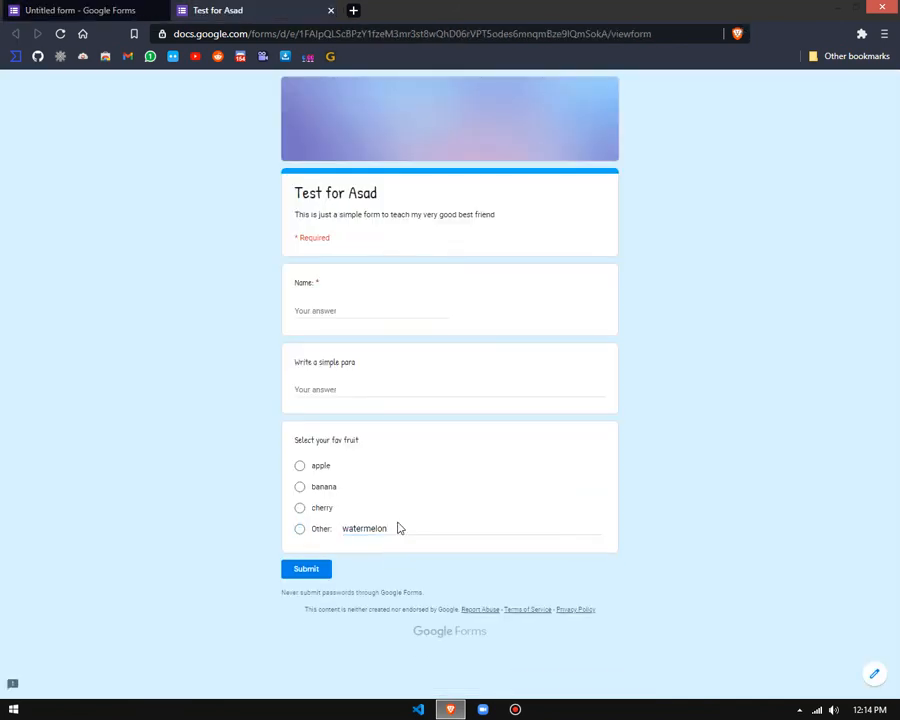
pyautogui.hotkey('ctrl', 'w')
pyautogui.press('Return')
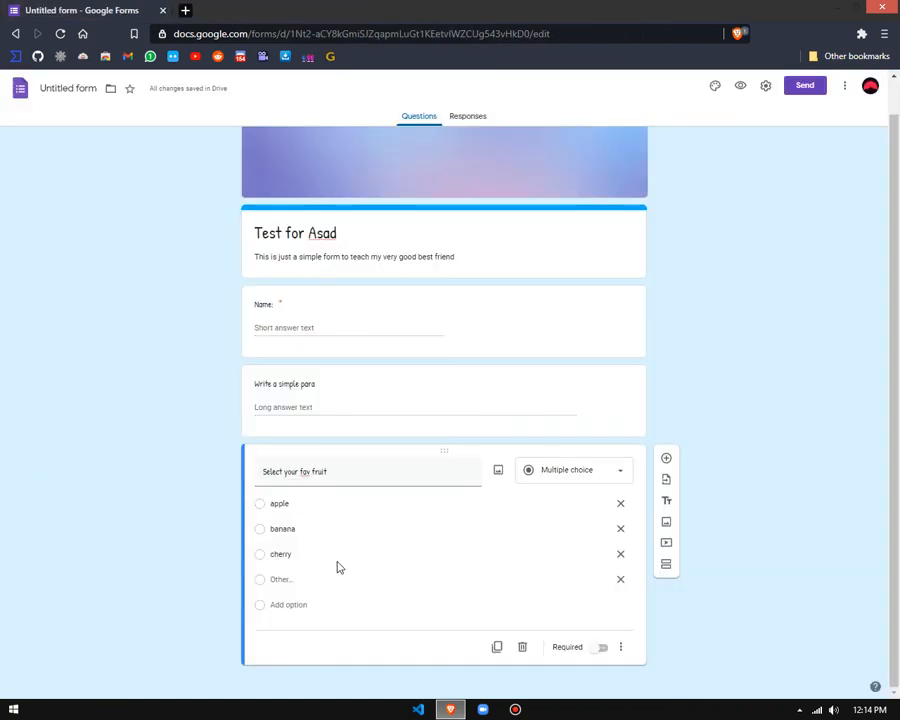
# Step: Remove the apple option from the fruit question and delete the whole question
pyautogui.click(621, 503)
pyautogui.click(621, 505)
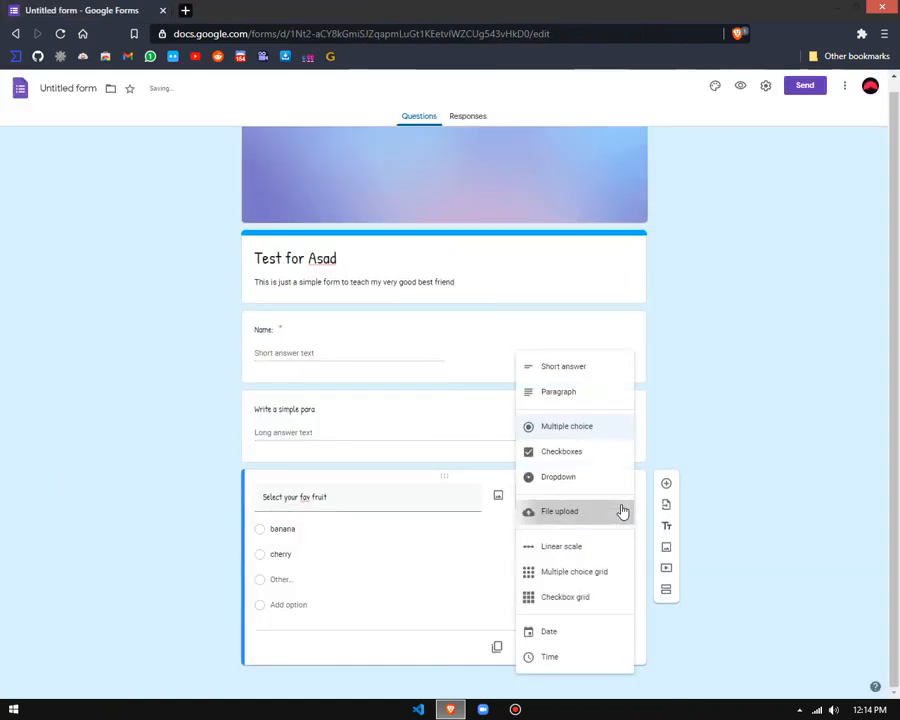
pyautogui.click(622, 510)
pyautogui.click(582, 566)
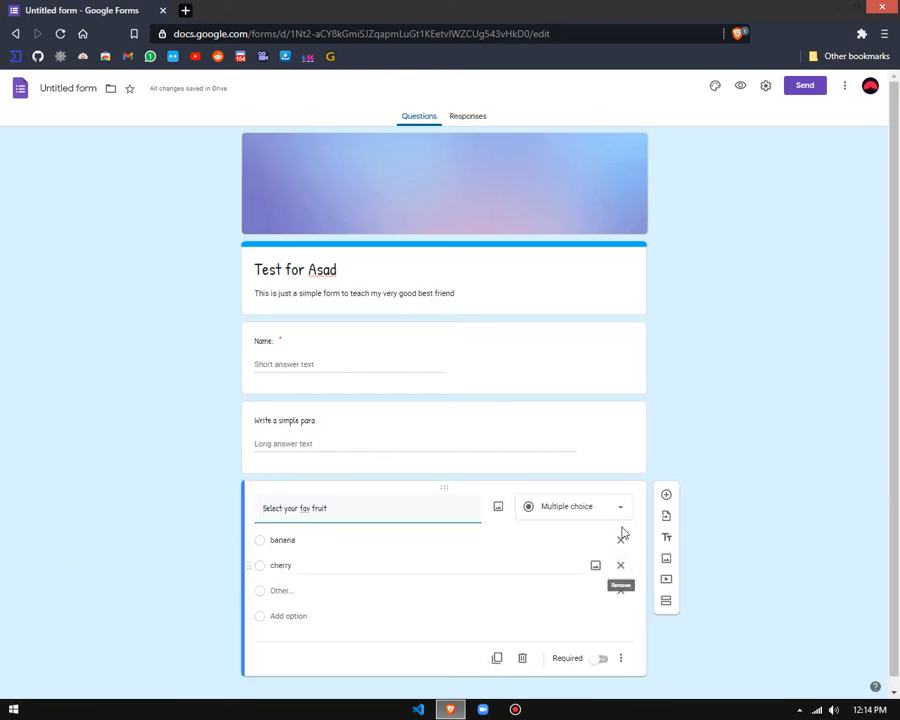
pyautogui.click(522, 660)
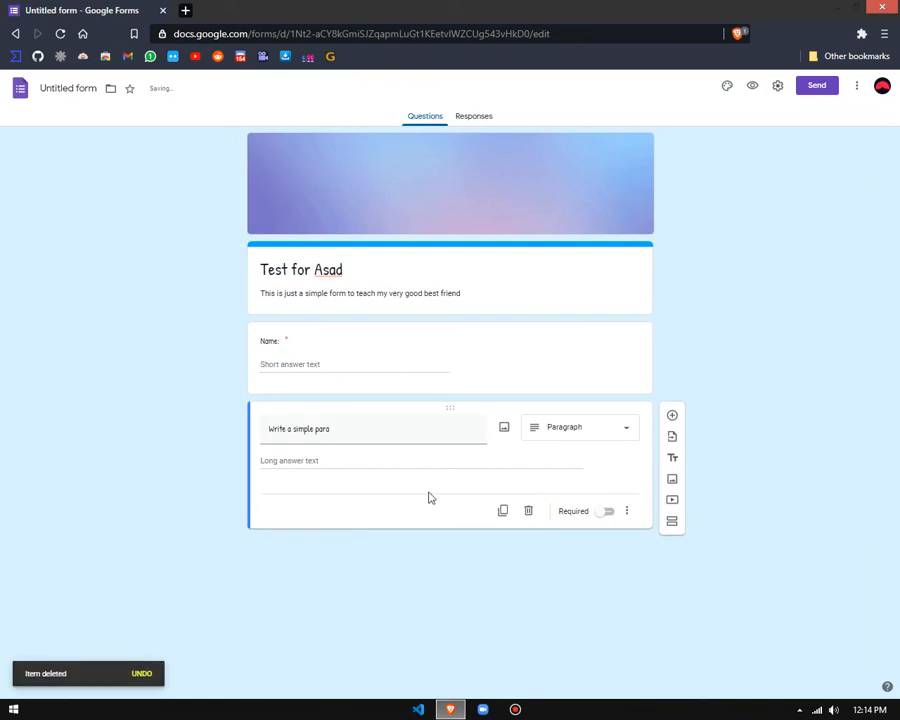
# Step: Add a new question below the paragraph question and title it "Select true or false"
pyautogui.click(673, 416)
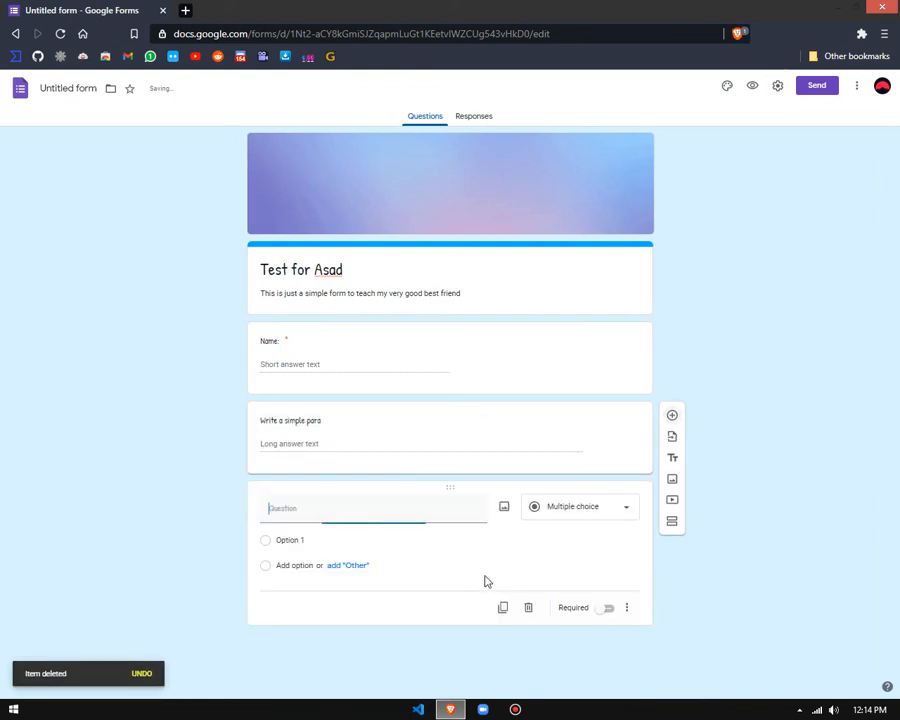
pyautogui.write('Select trtue or fals')
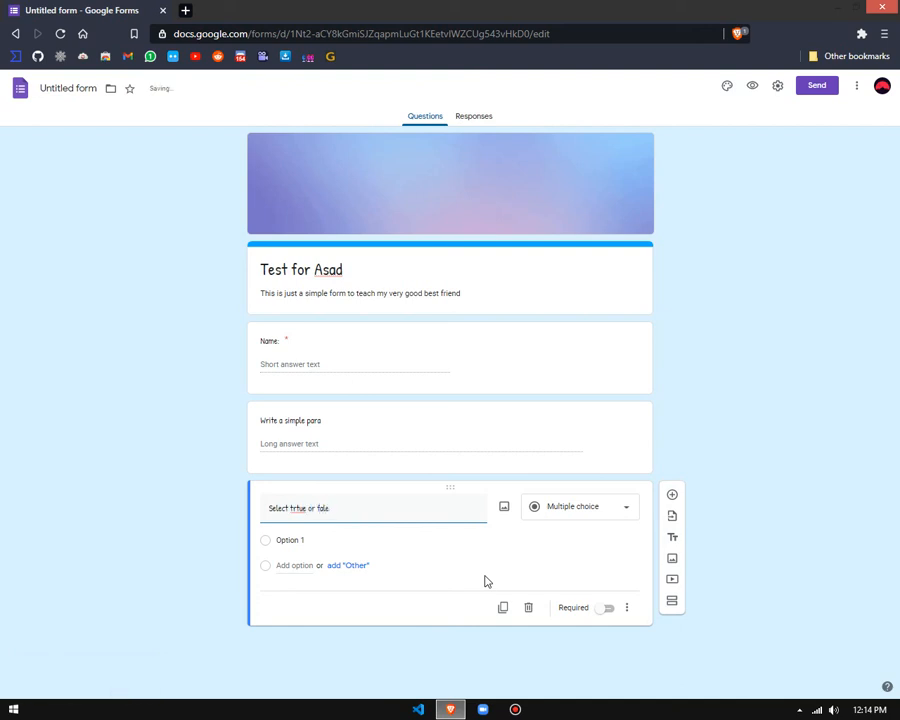
pyautogui.write('e')
pyautogui.click(293, 505)
pyautogui.press('Delete')
pyautogui.press('Delete')
pyautogui.press('Delete')
pyautogui.press('Delete')
pyautogui.write('true')
# Step: Change the new question's type to Checkboxes and give it the two options "true" and "false"
pyautogui.click(579, 512)
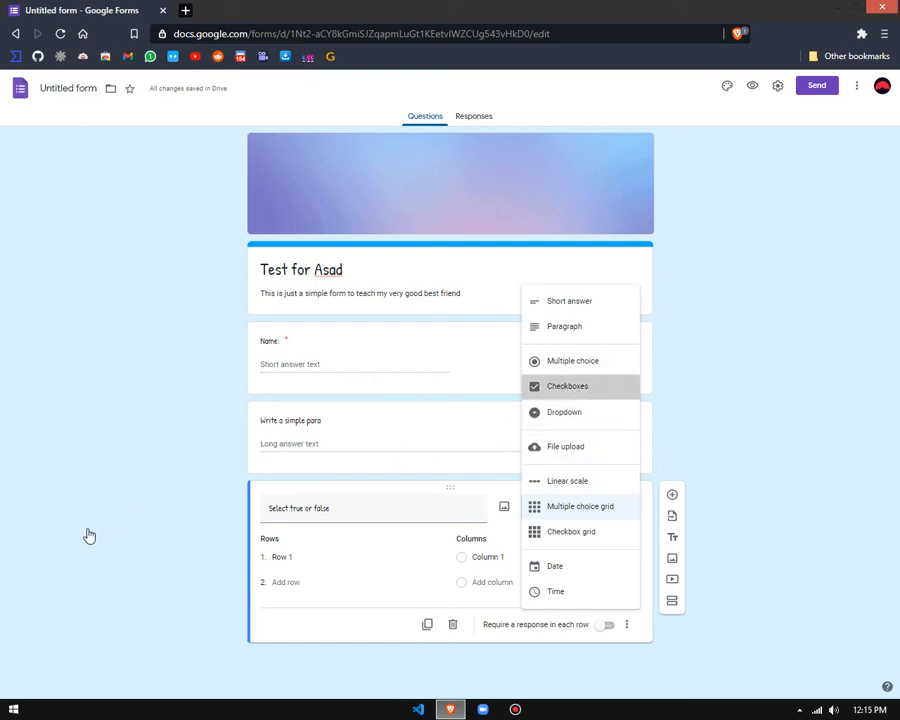
pyautogui.click(579, 397)
pyautogui.click(278, 541)
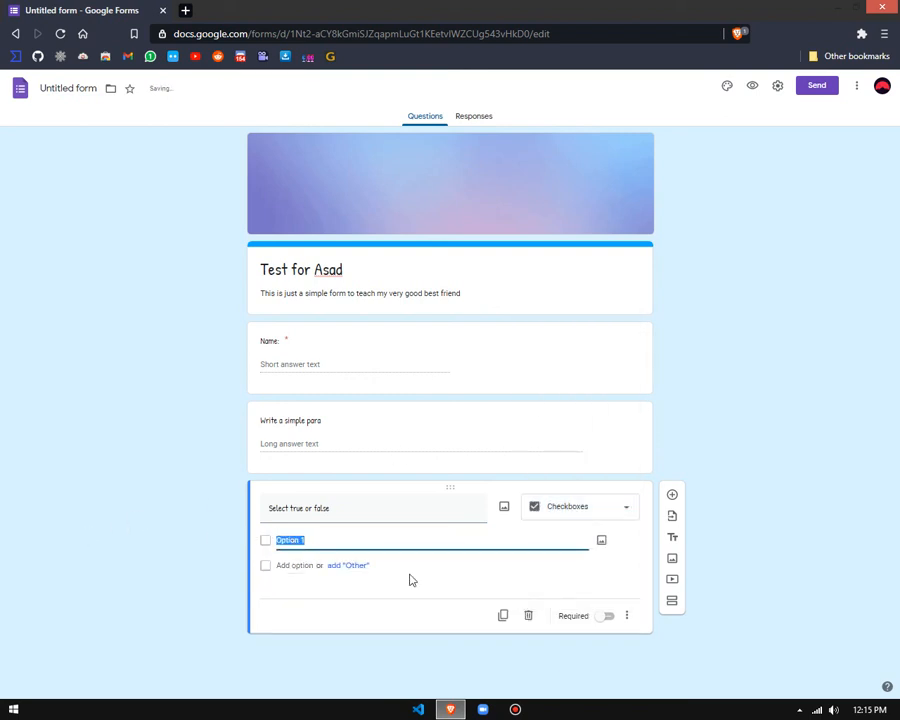
pyautogui.write('true')
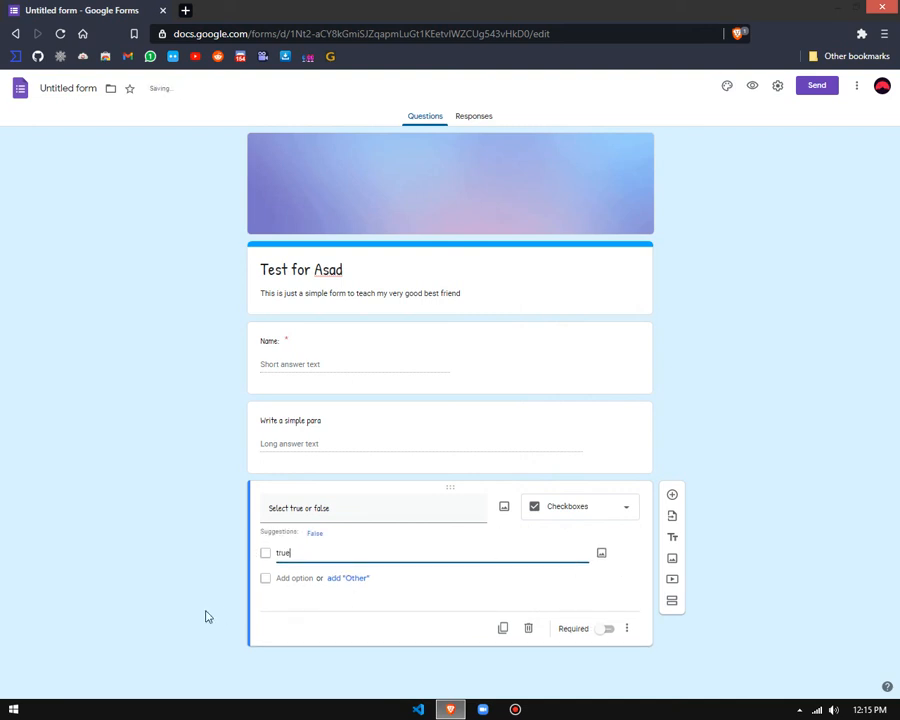
pyautogui.click(293, 579)
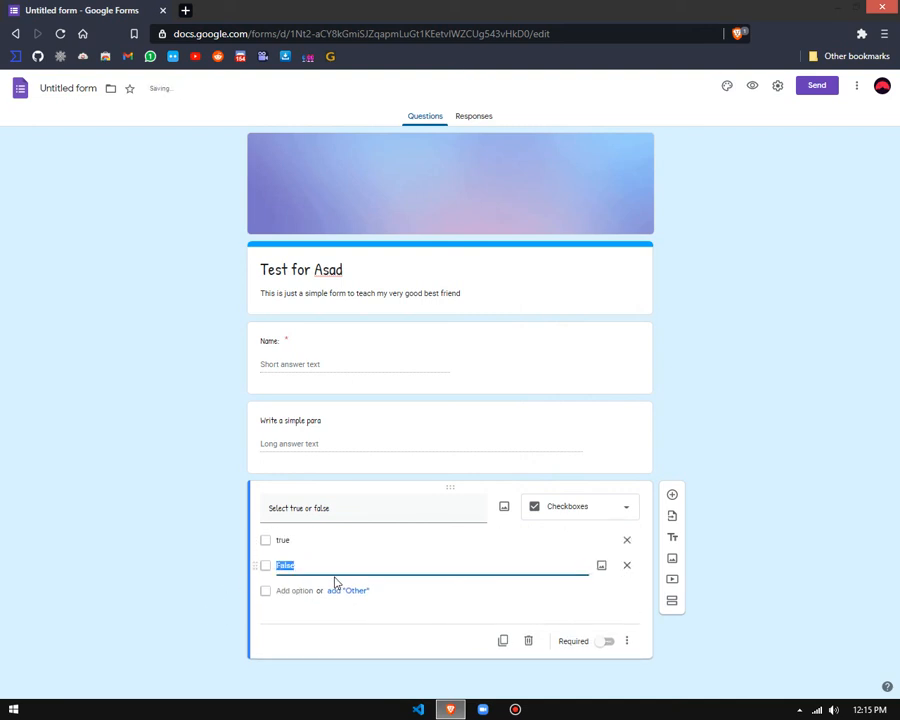
pyautogui.click(207, 516)
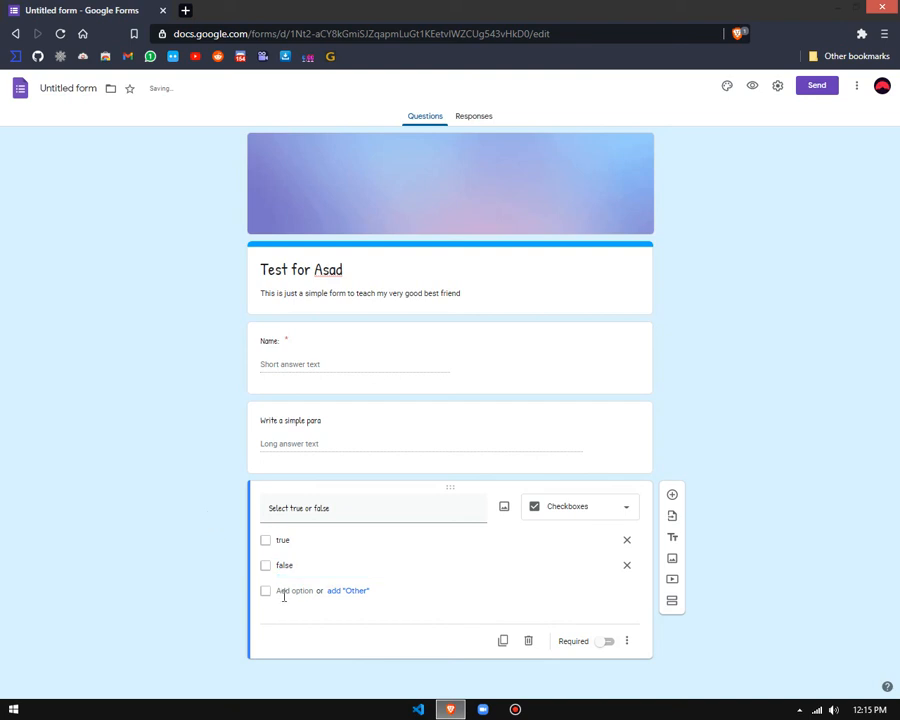
# Step: Preview the form and examine the true-or-false checkbox question
pyautogui.click(752, 86)
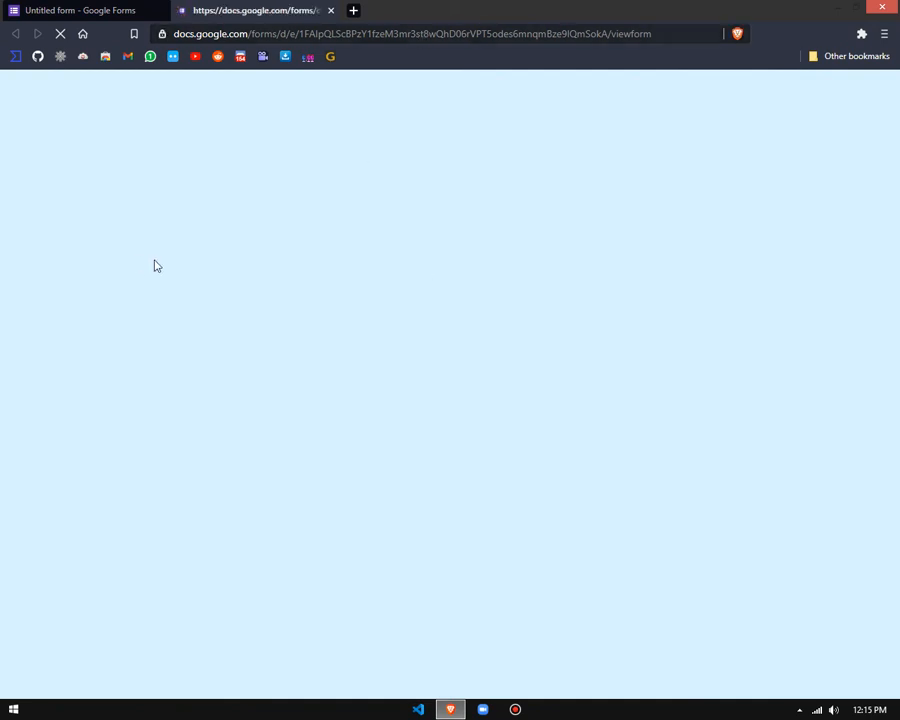
pyautogui.click(212, 34)
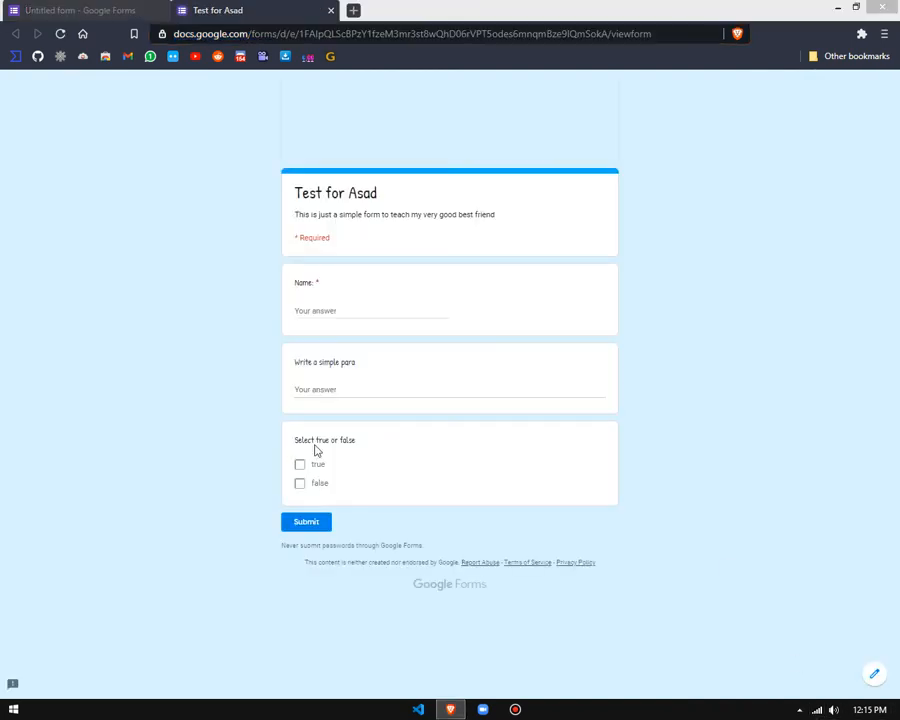
pyautogui.click(132, 392)
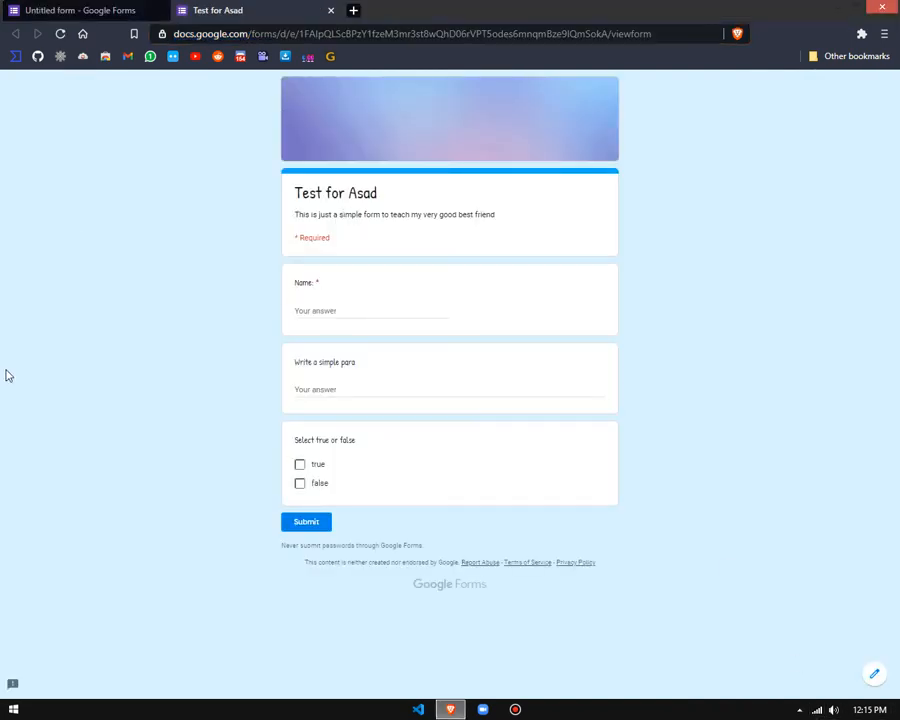
pyautogui.tripleClick(167, 426)
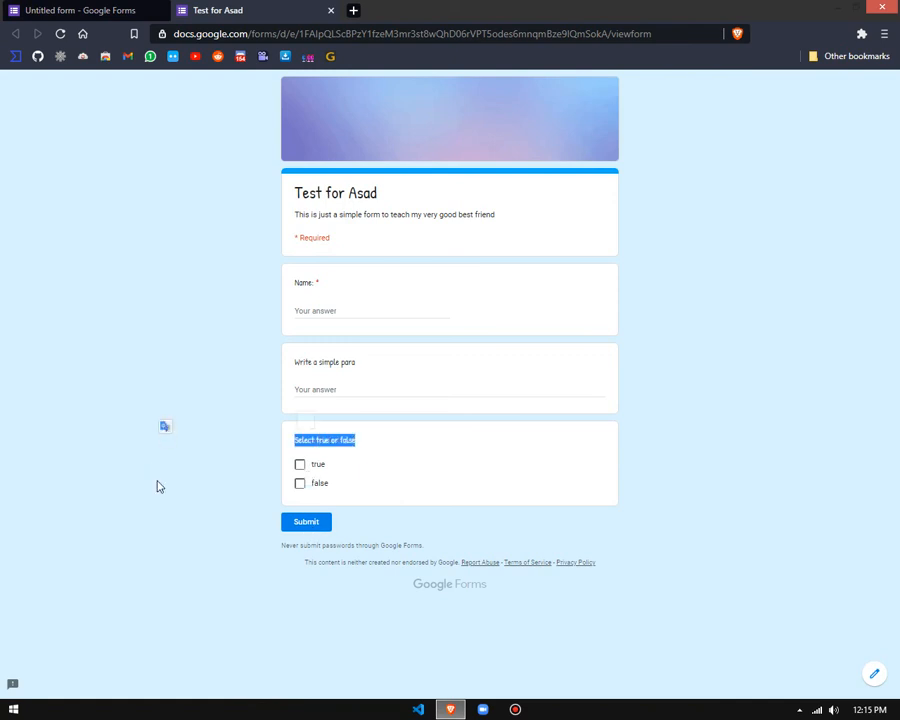
# Step: Test ticking both true and false, and close the preview, discarding the response
pyautogui.click(312, 470)
pyautogui.click(301, 486)
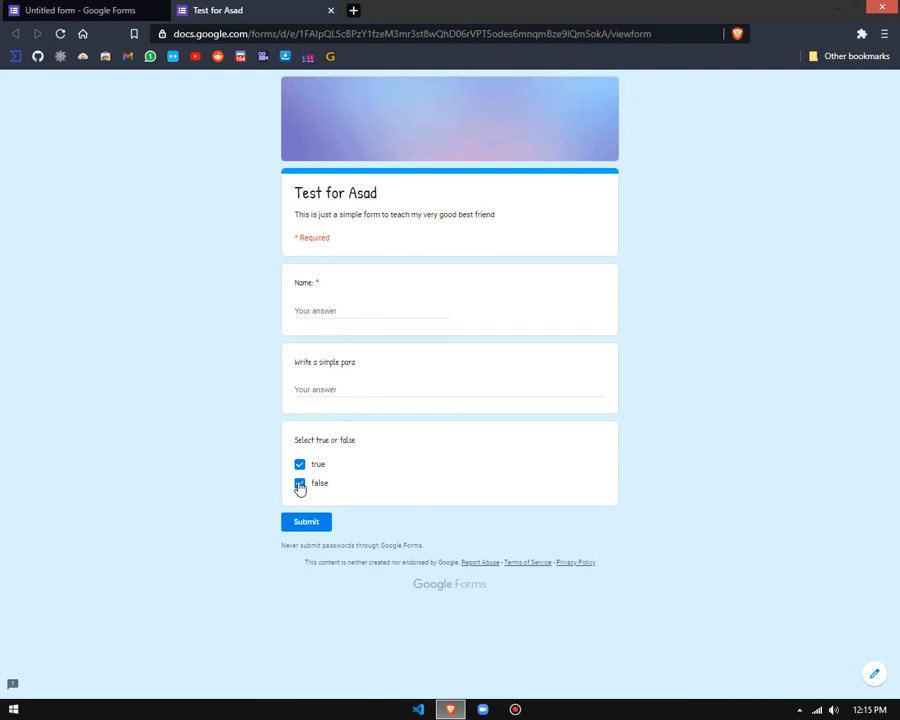
pyautogui.hotkey('ctrl', 'w')
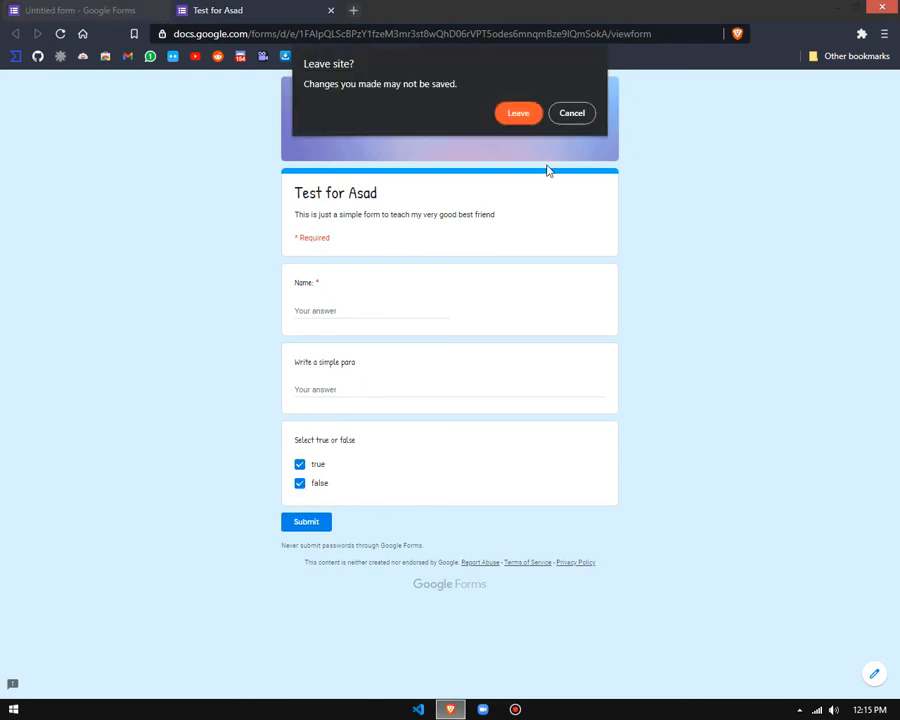
pyautogui.click(520, 114)
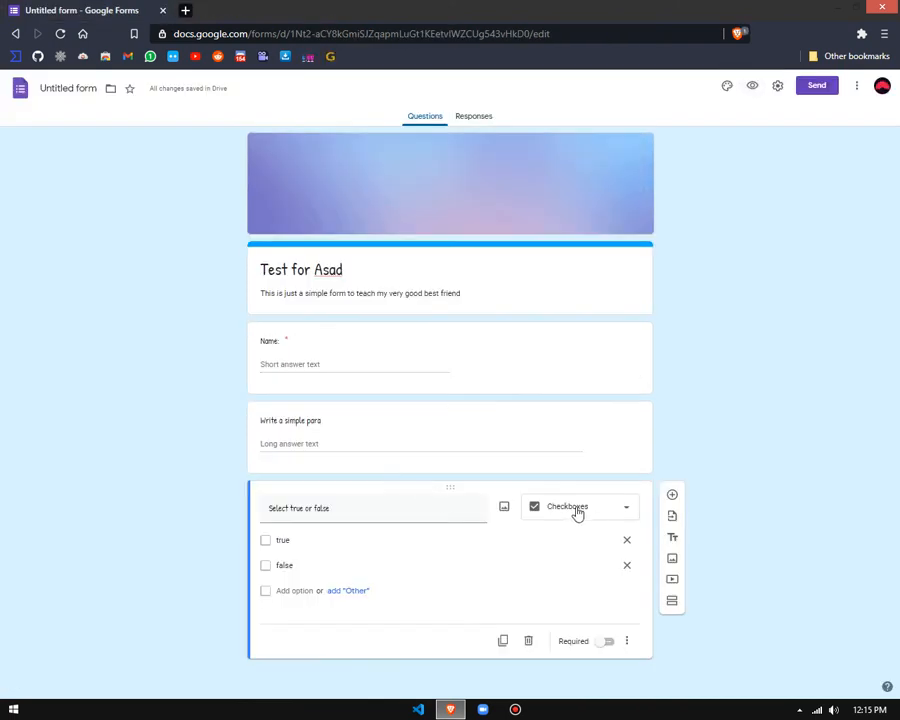
# Step: Change the "Select true or false" question's type to Dropdown and open the form's preview
pyautogui.click(573, 510)
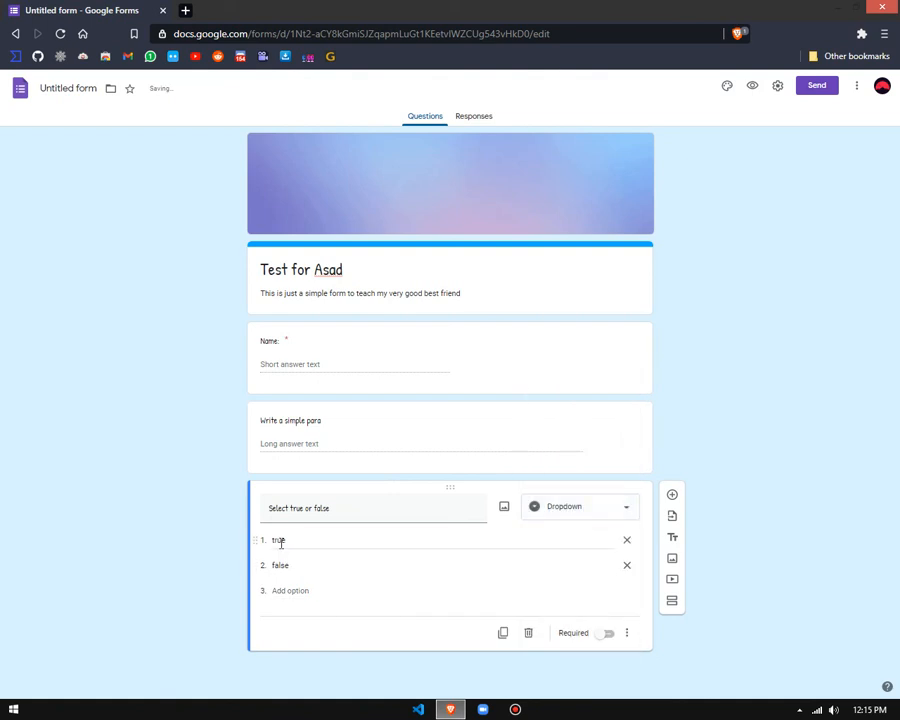
pyautogui.click(755, 86)
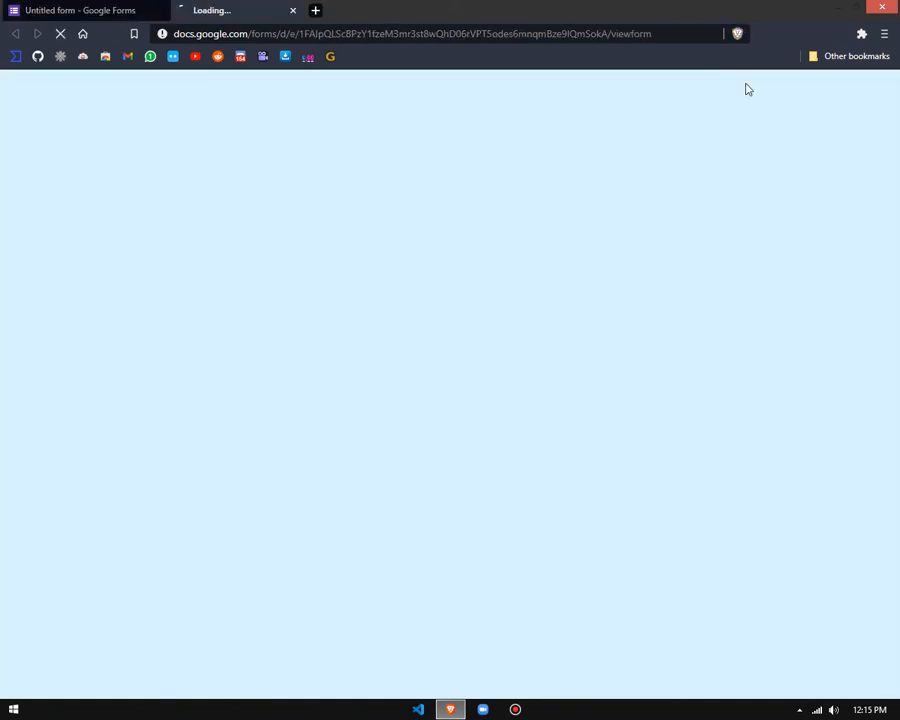
pyautogui.click(80, 8)
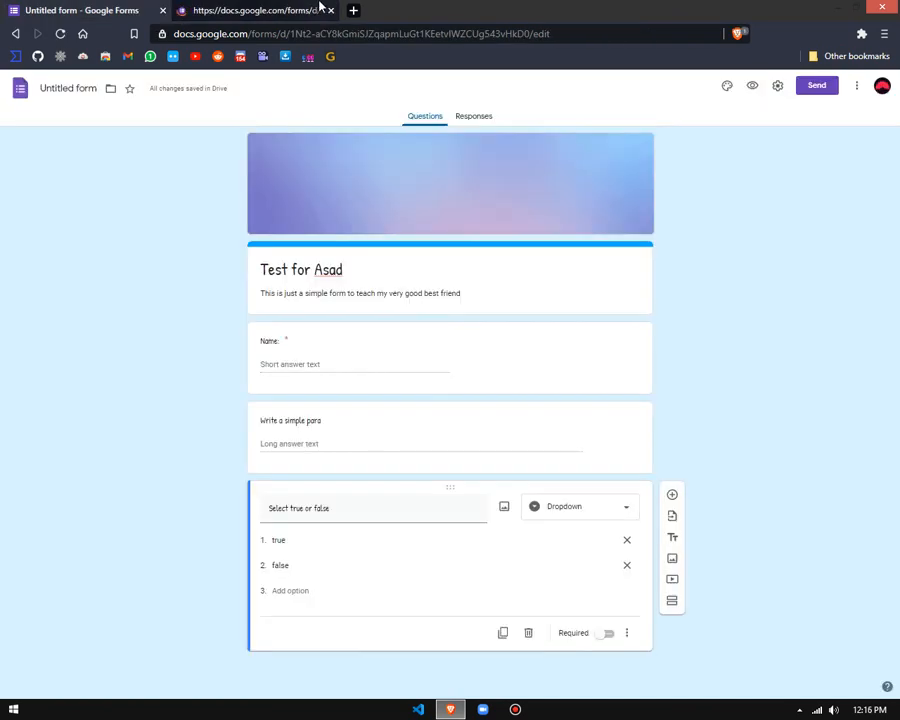
pyautogui.click(318, 8)
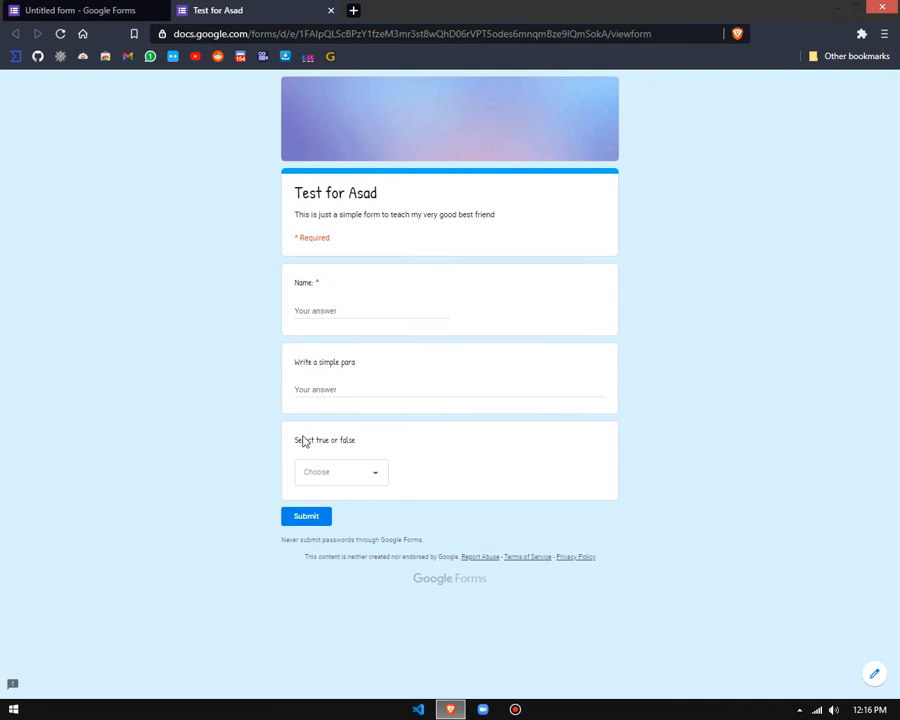
# Step: Test the dropdown question by choosing false, and close the preview, discarding the response
pyautogui.click(326, 487)
pyautogui.click(325, 508)
pyautogui.click(342, 474)
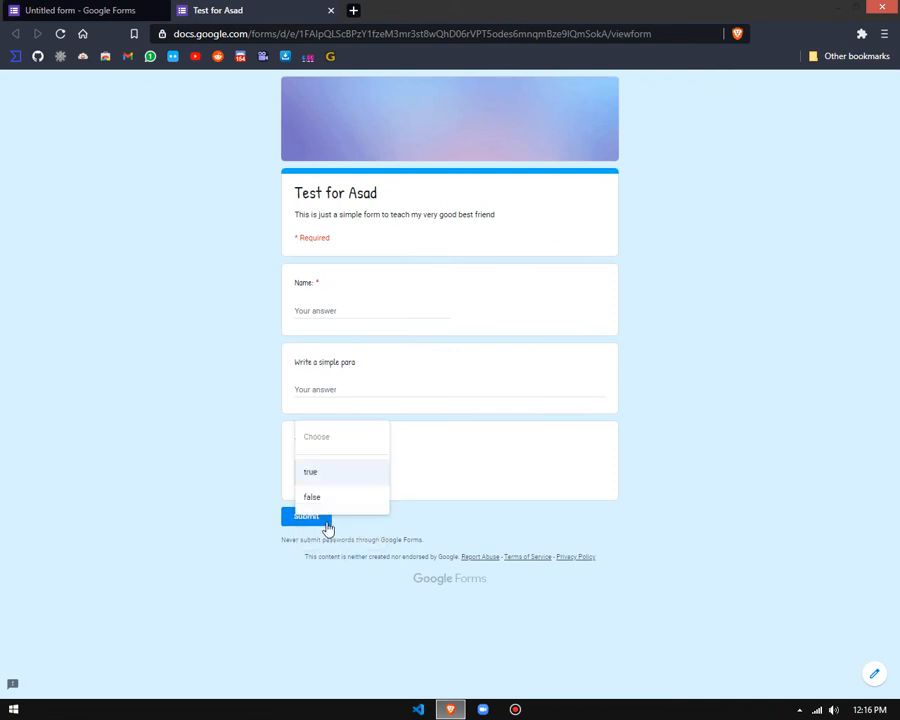
pyautogui.click(322, 496)
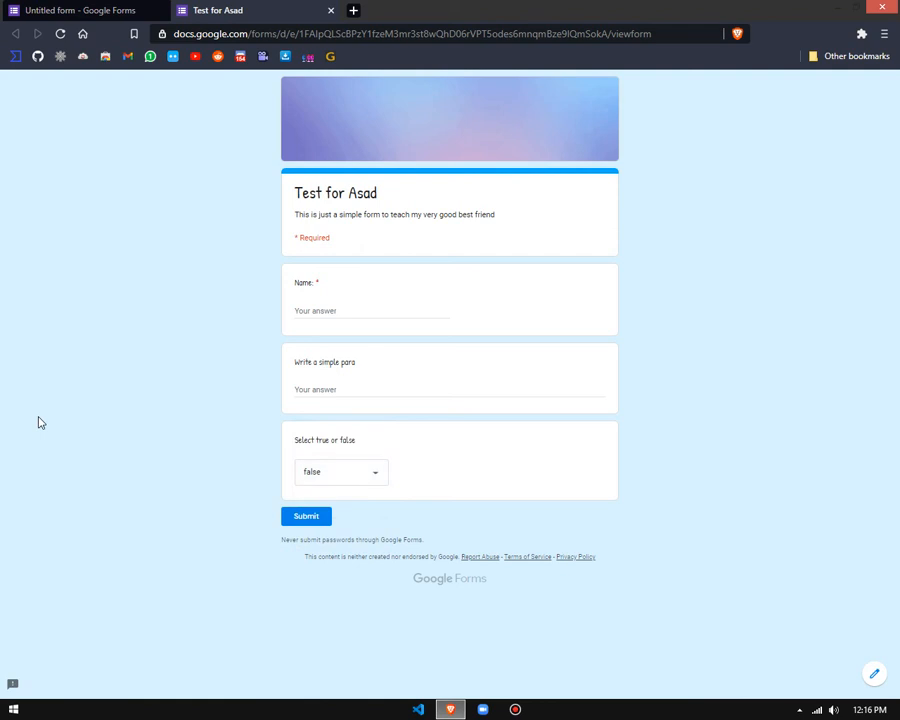
pyautogui.hotkey('ctrl', 'w')
pyautogui.click(516, 114)
# Step: Change the "Select true or false" question's type to Multiple choice and preview the form
pyautogui.click(566, 522)
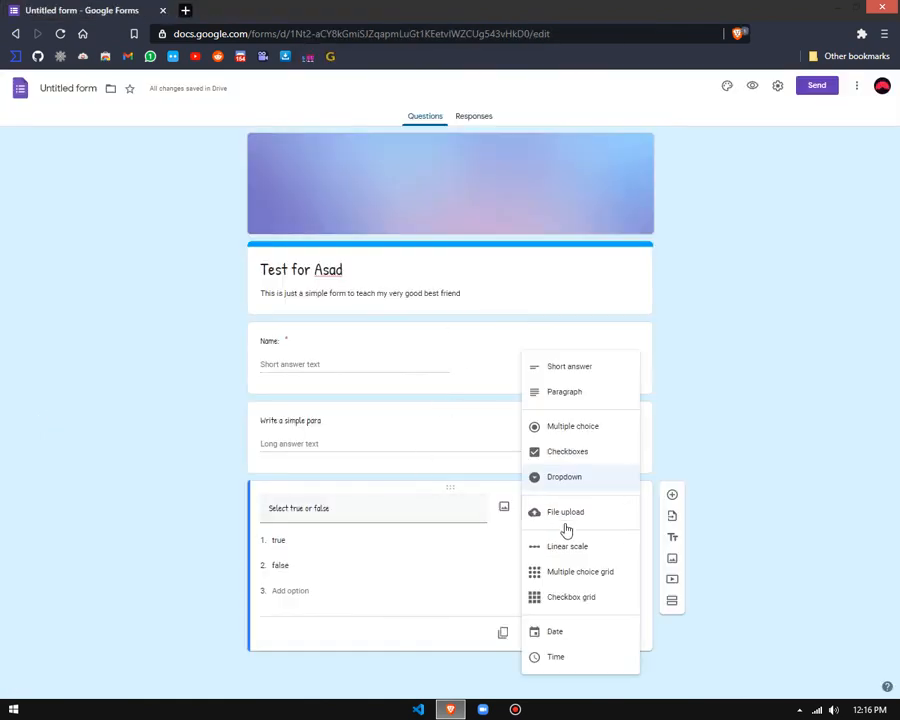
pyautogui.click(576, 430)
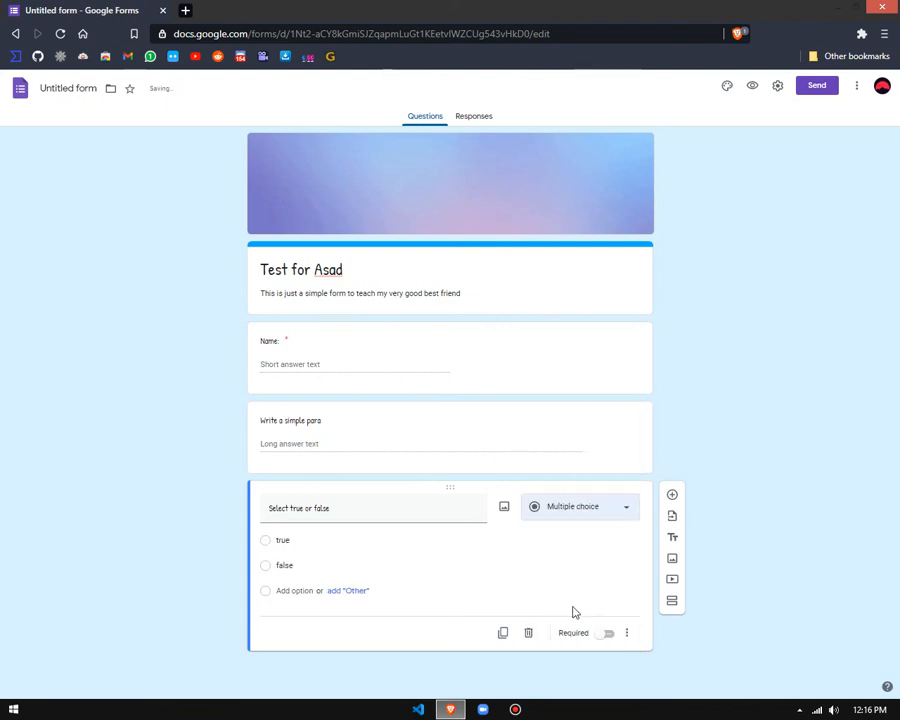
pyautogui.click(752, 86)
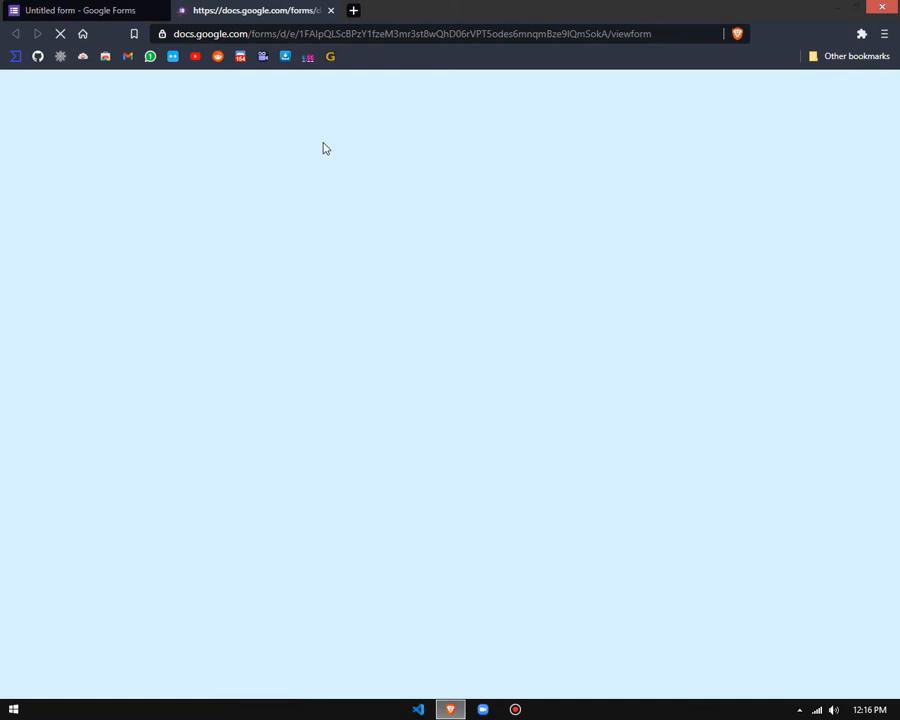
pyautogui.click(79, 9)
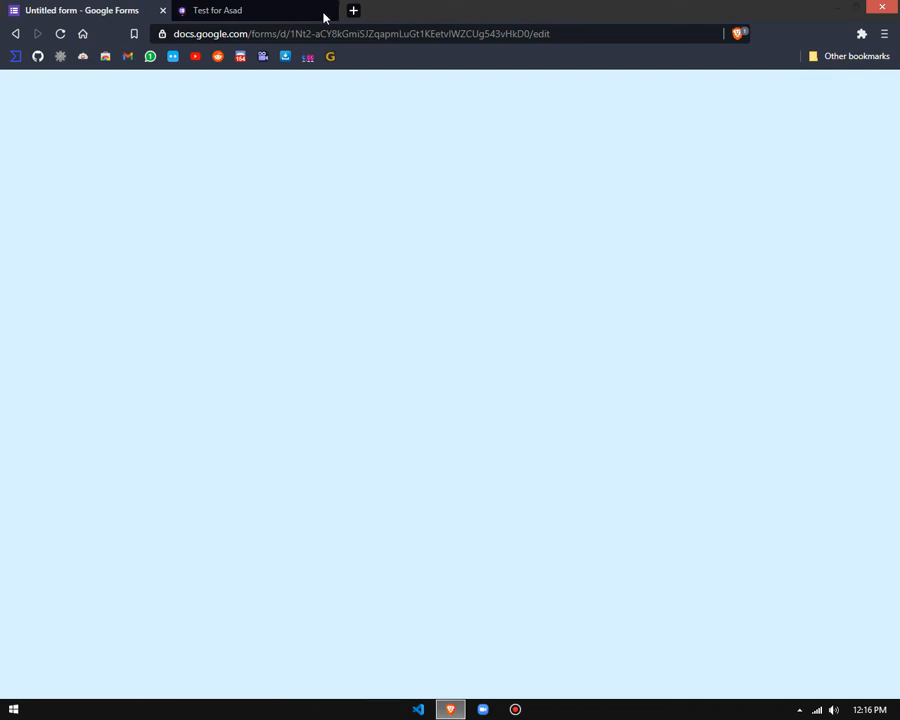
pyautogui.hotkey('ctrl', 'Tab')
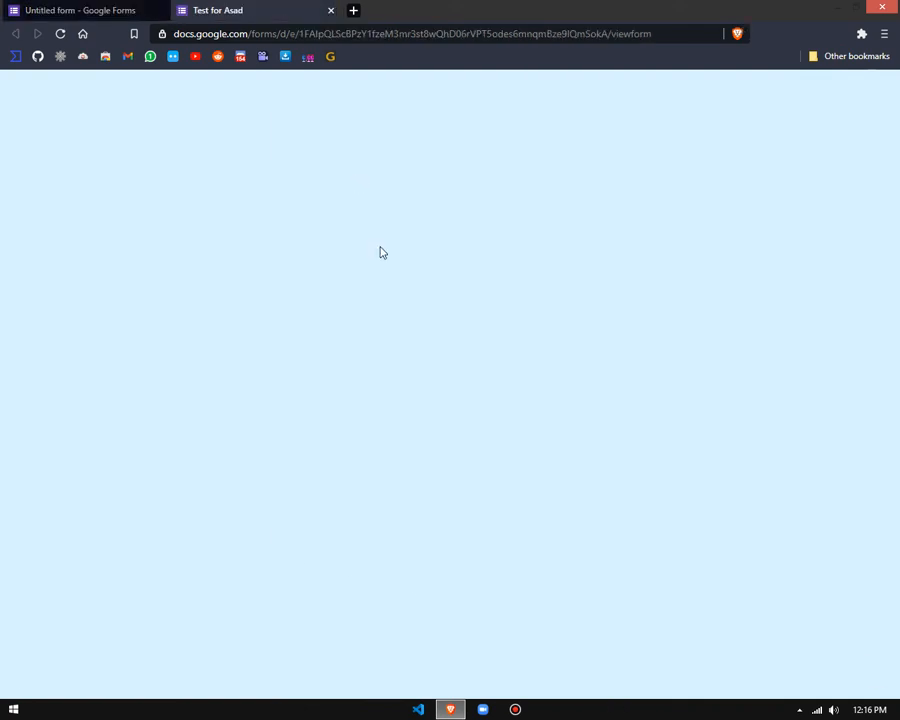
# Step: Test switching the multiple-choice answer between true and false, and close the preview, discarding the response
pyautogui.click(299, 466)
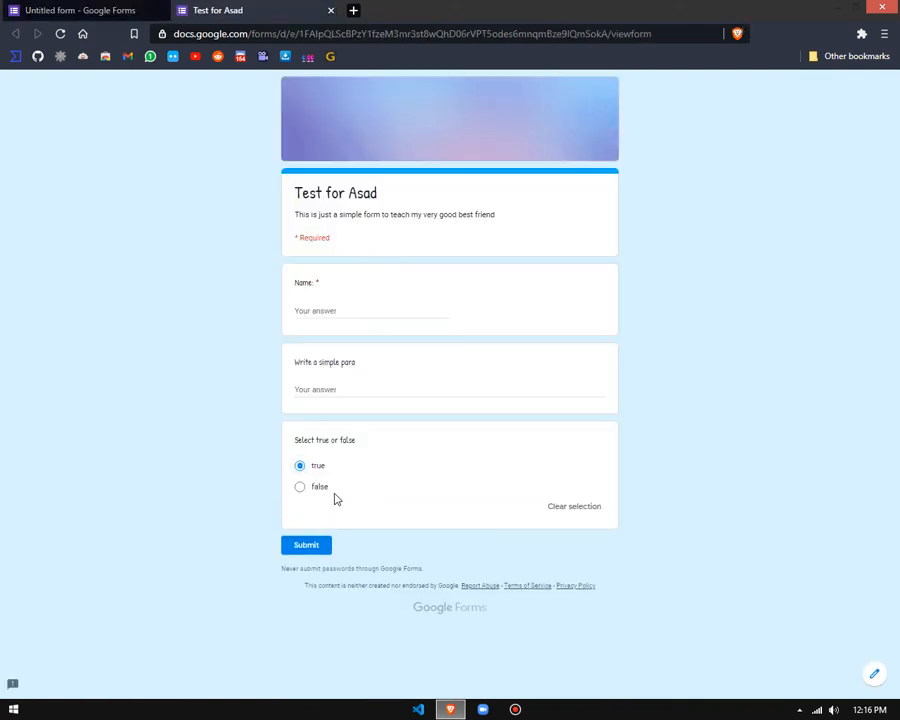
pyautogui.click(300, 487)
pyautogui.click(299, 467)
pyautogui.click(300, 488)
pyautogui.click(300, 468)
pyautogui.click(300, 487)
pyautogui.click(300, 466)
pyautogui.click(300, 487)
pyautogui.click(300, 466)
pyautogui.click(300, 466)
pyautogui.click(298, 489)
pyautogui.hotkey('ctrl', 'w')
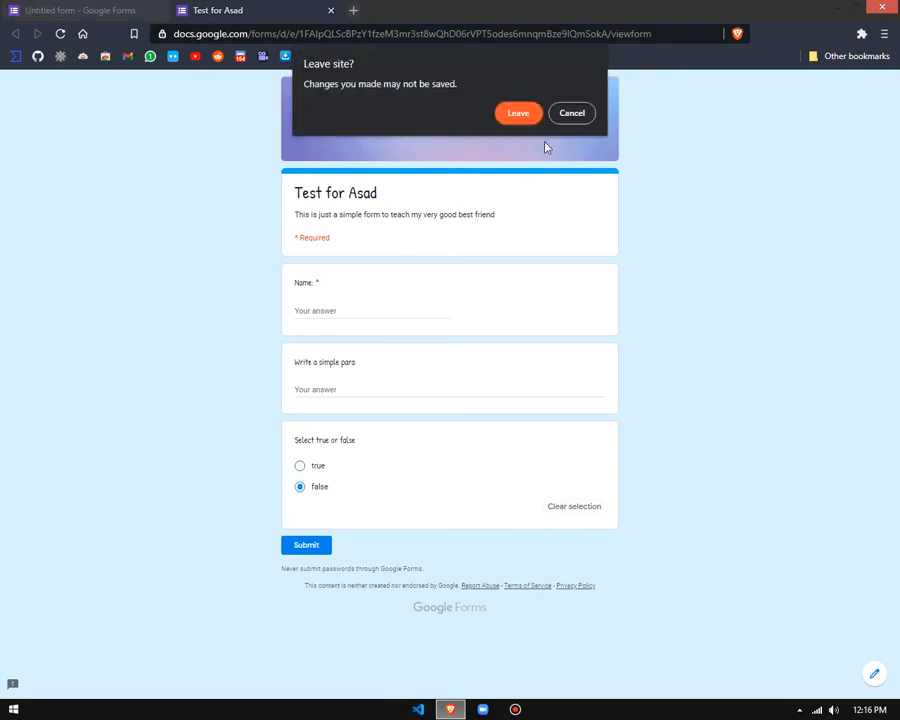
pyautogui.click(534, 118)
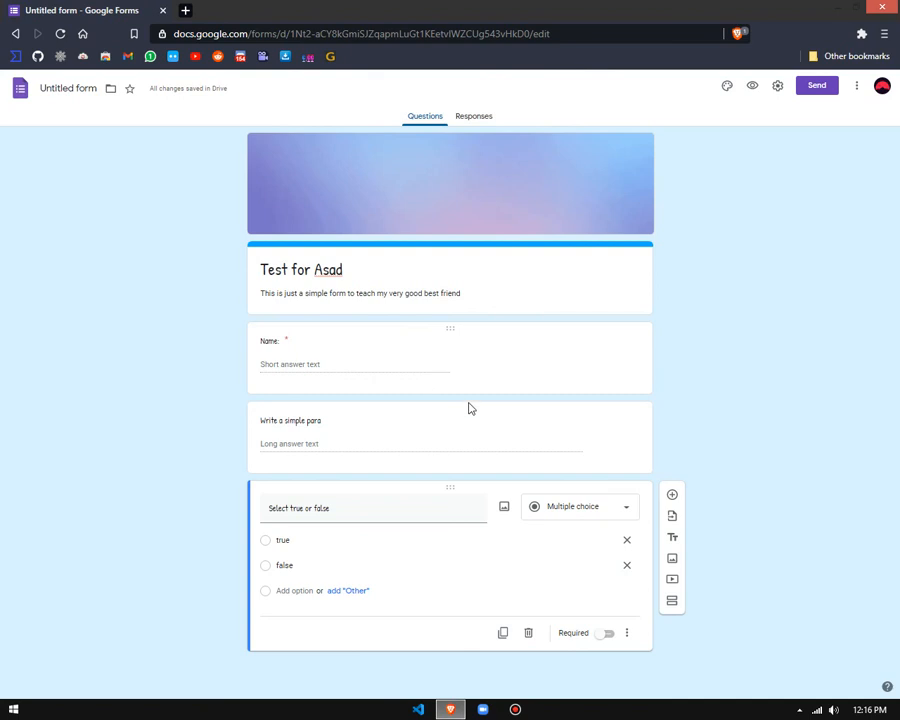
# Step: Add a blank multiple-choice question below the true-or-false question and look through the available question types
pyautogui.click(672, 495)
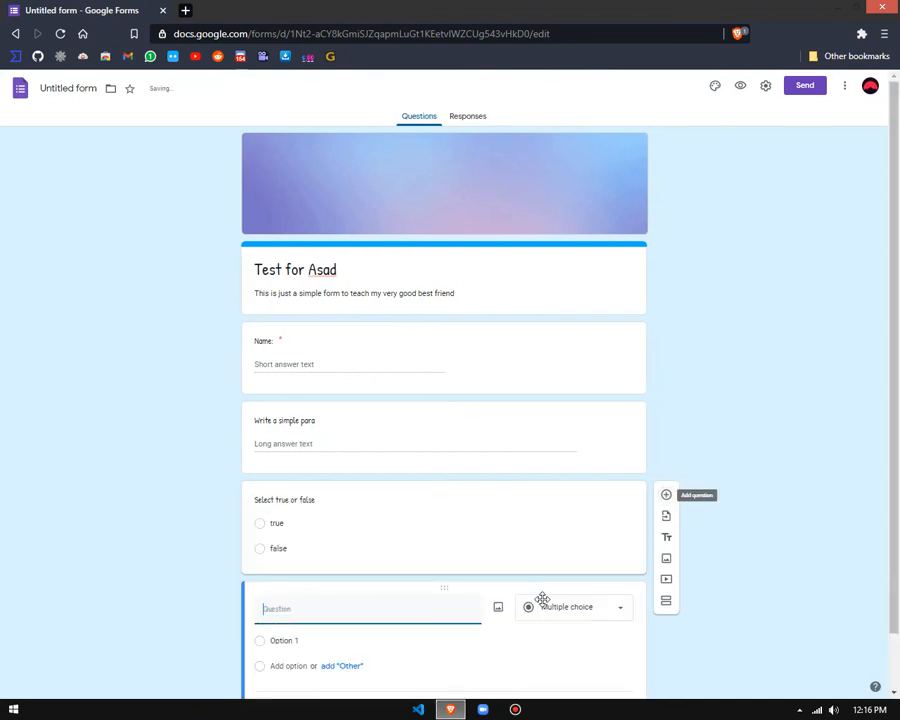
pyautogui.click(571, 610)
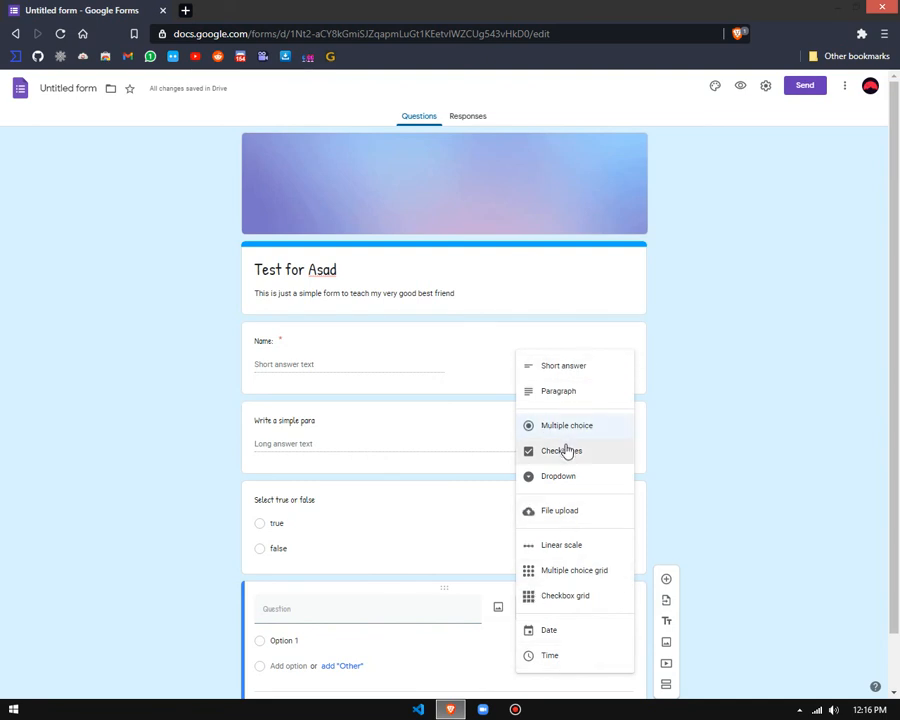
pyautogui.click(756, 366)
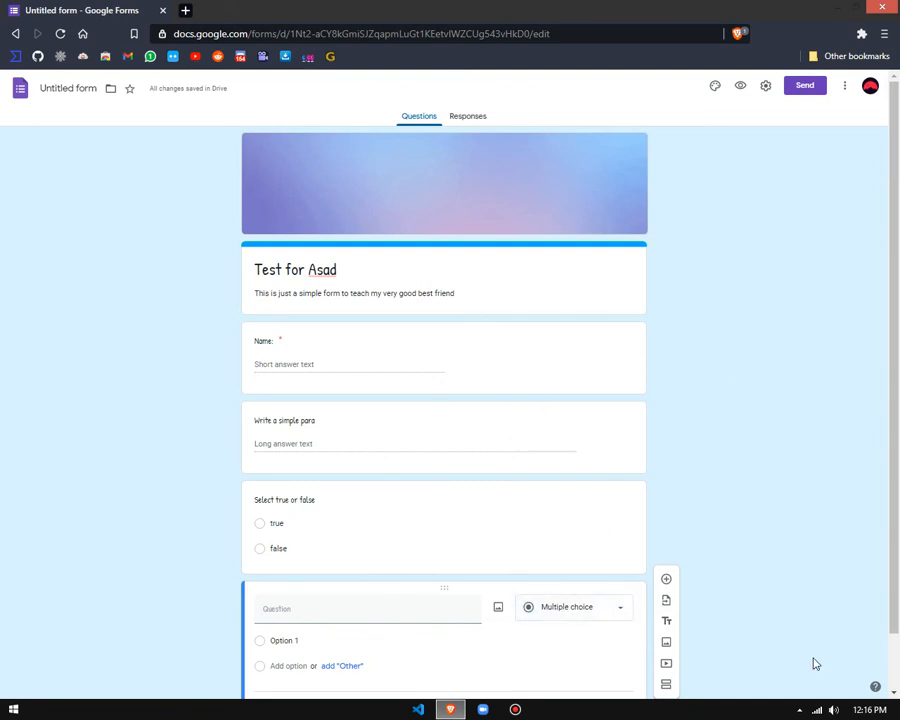
pyautogui.click(597, 615)
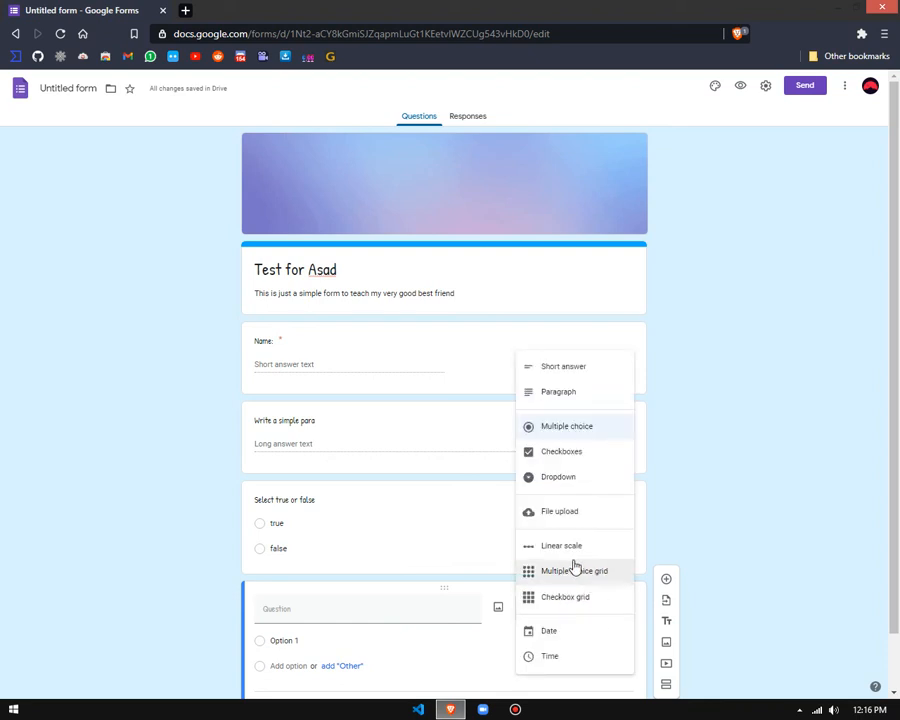
pyautogui.click(765, 286)
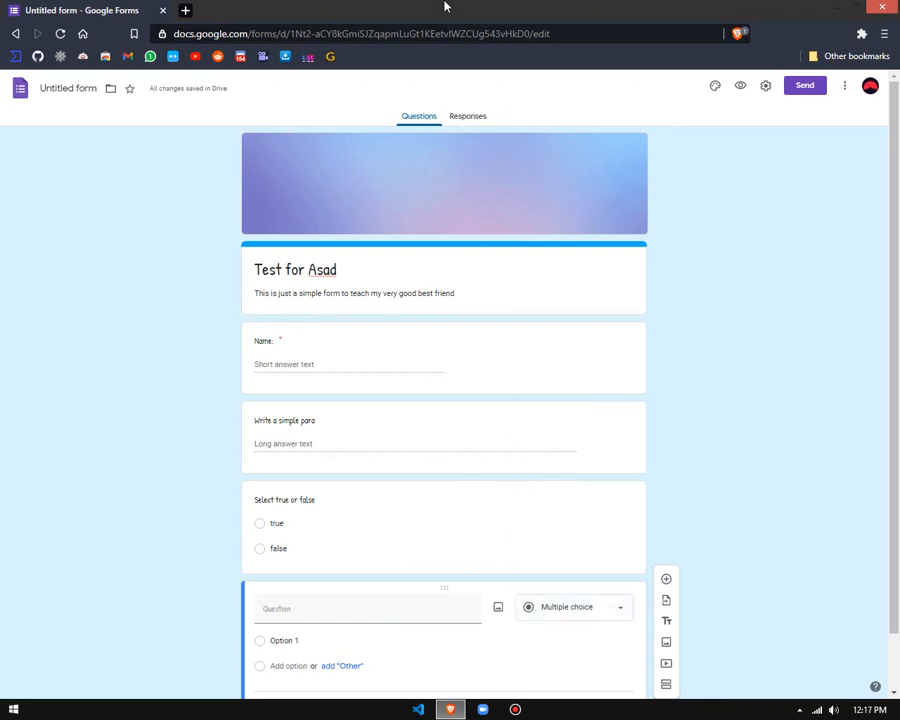
pyautogui.moveTo(440, 7)
pyautogui.scroll(-1, 80, 300)
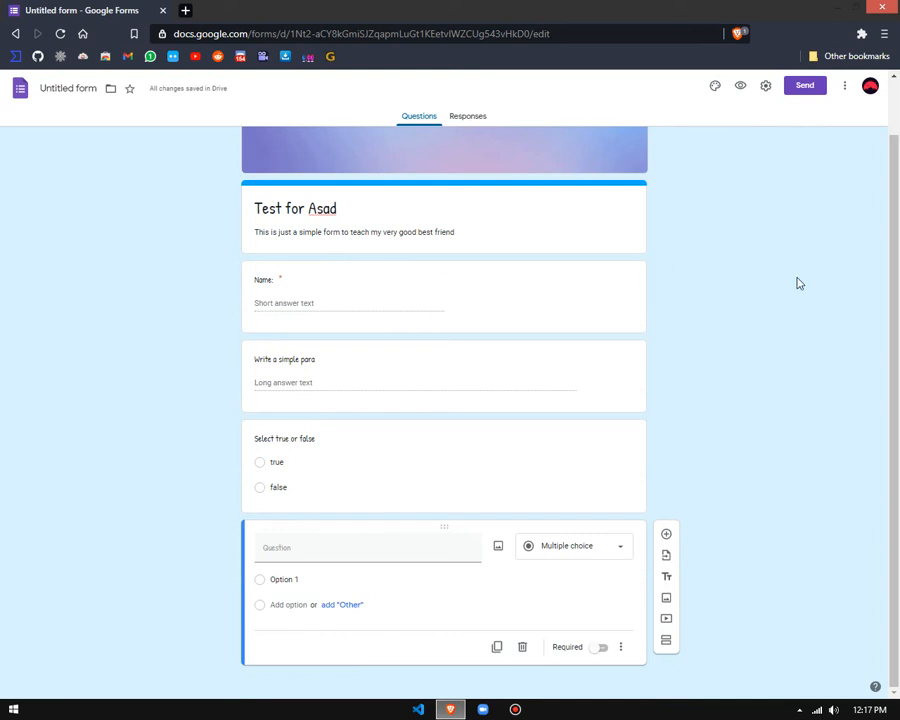
pyautogui.scroll(1, 220, 283)
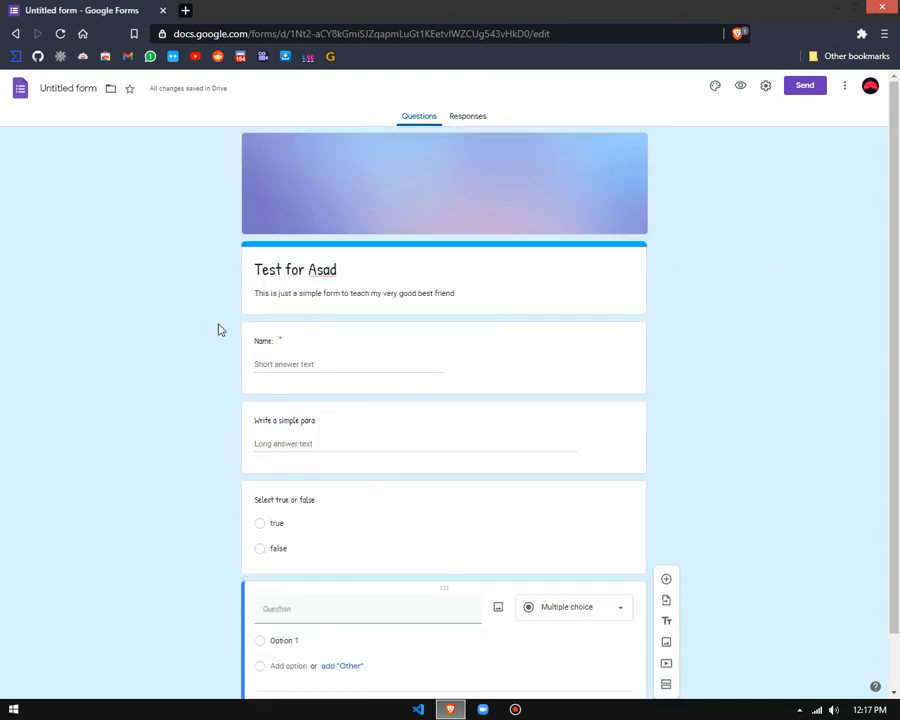
# Step: Open the form's sending options, switch to sending via link, and copy the full form link
pyautogui.click(800, 90)
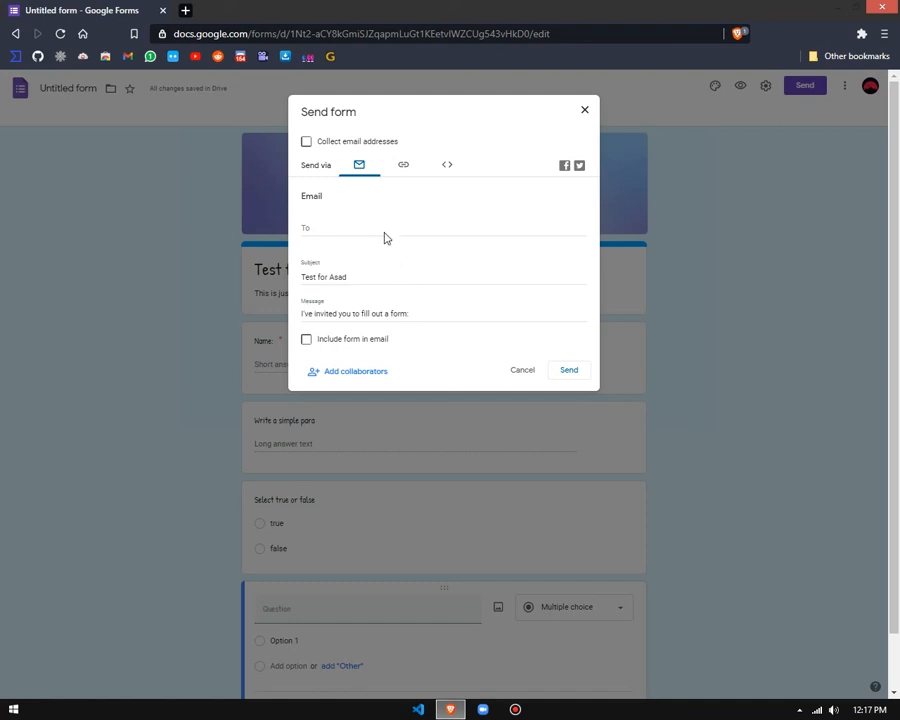
pyautogui.click(404, 167)
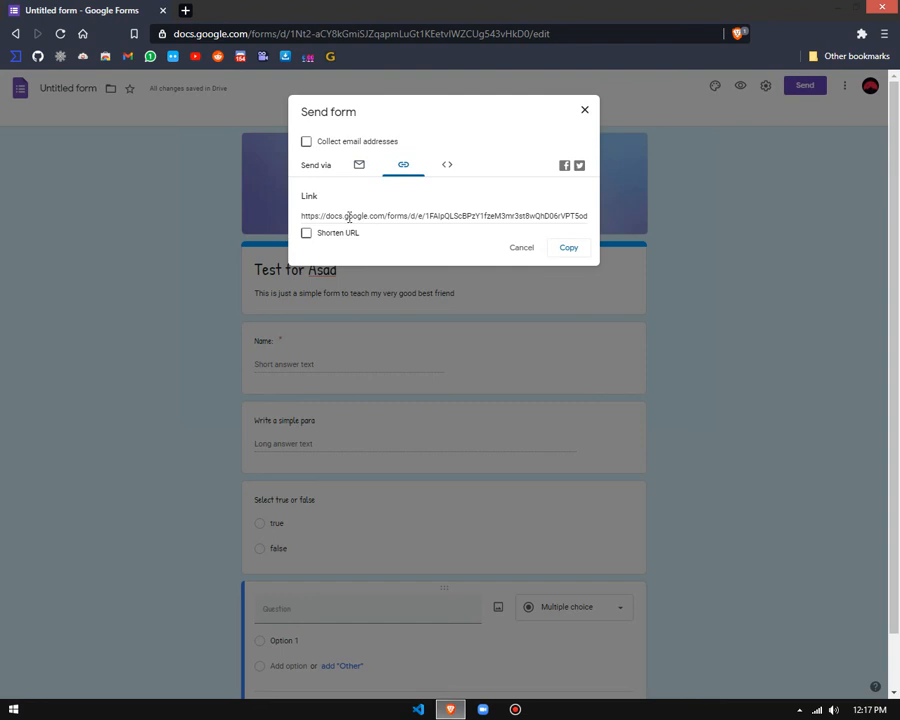
pyautogui.moveTo(302, 215); pyautogui.dragTo(489, 220)
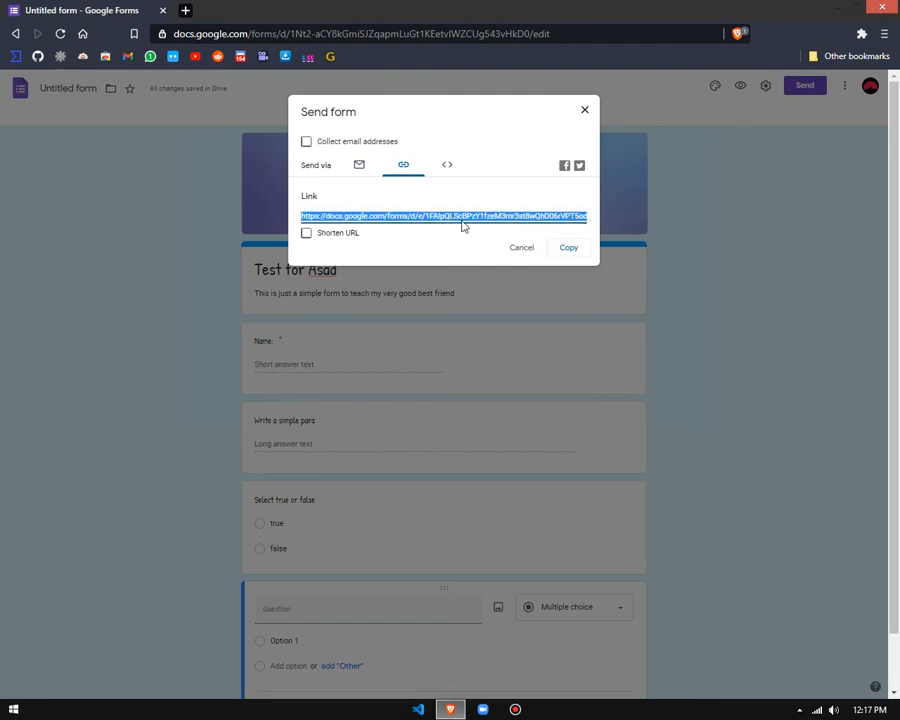
pyautogui.hotkey('ctrl', 'c')
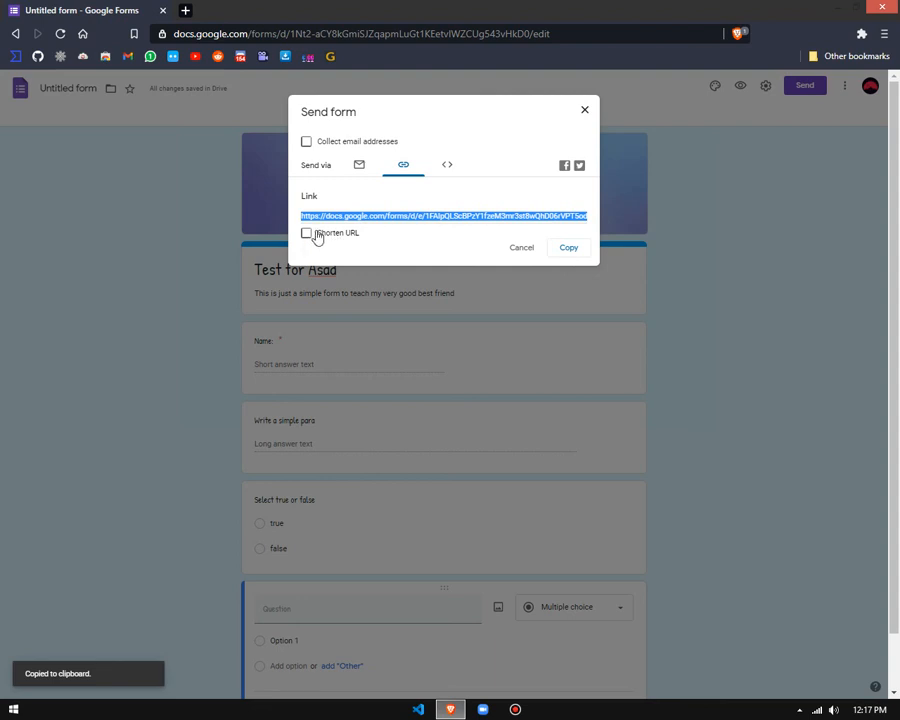
# Step: Turn on the shortened URL, copy the short form link, and close the sending options
pyautogui.click(307, 234)
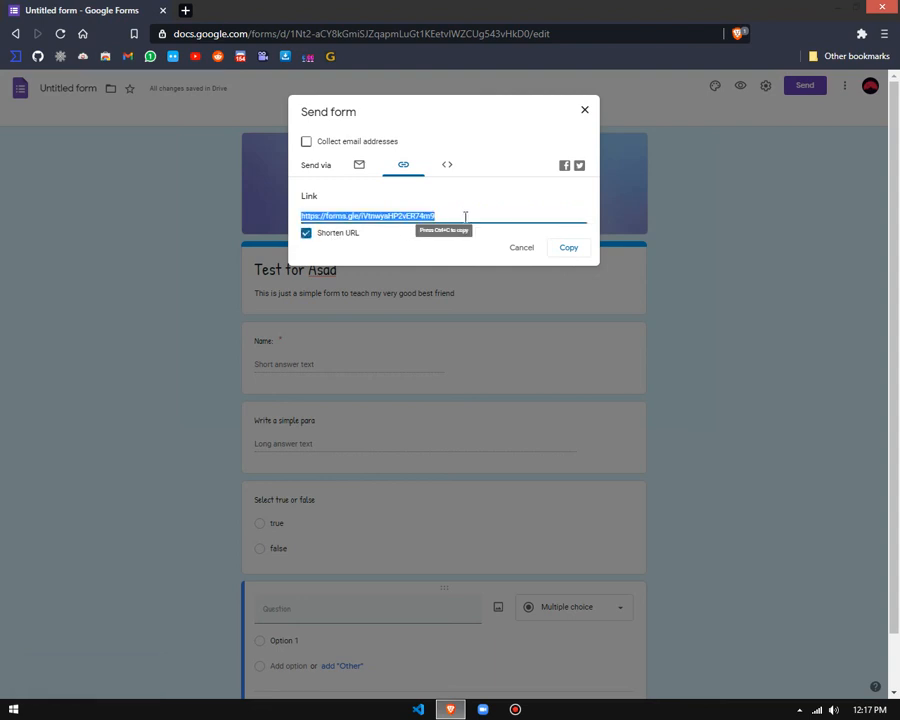
pyautogui.click(334, 235)
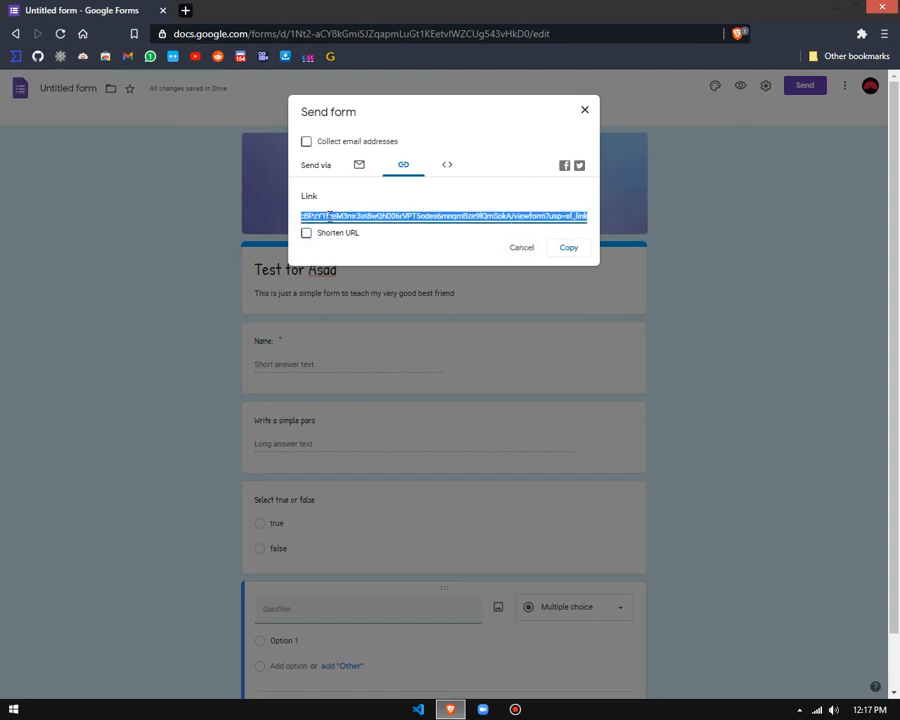
pyautogui.click(305, 235)
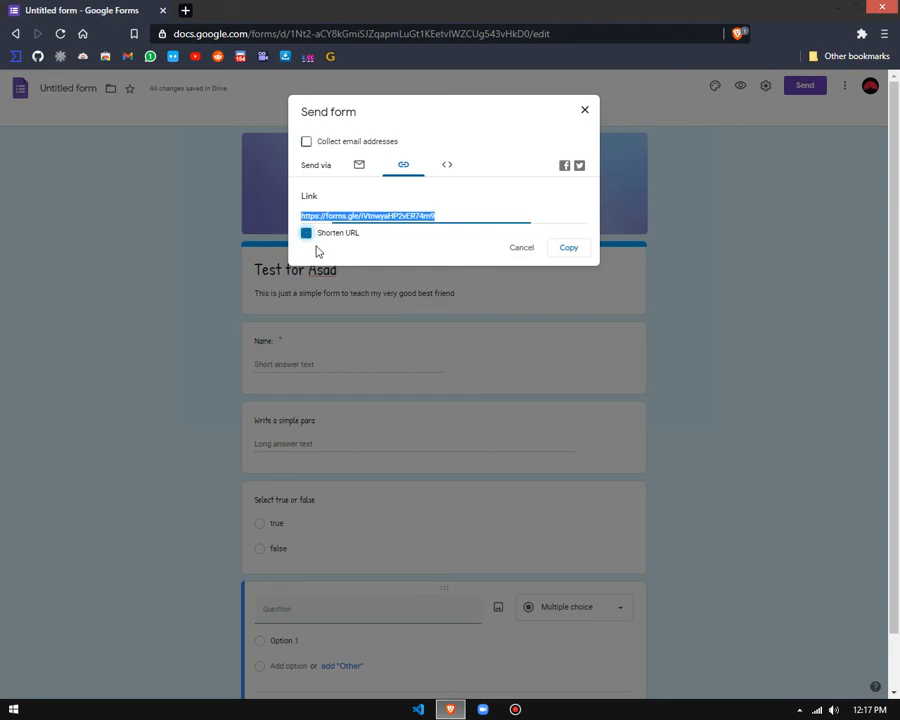
pyautogui.click(572, 249)
pyautogui.click(586, 117)
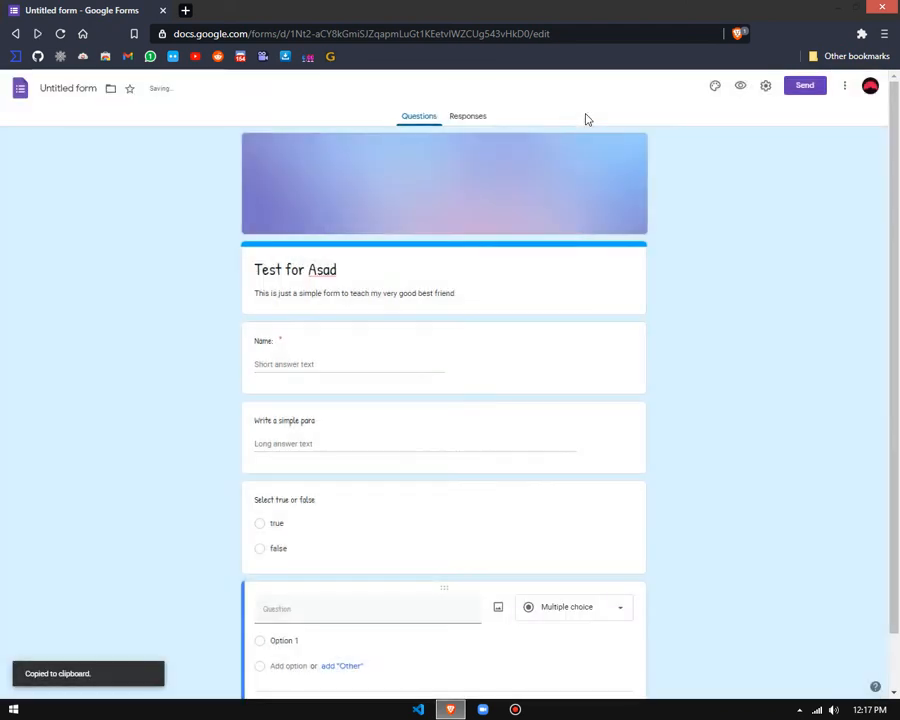
# Step: Open the copied short form link in a new browser tab
pyautogui.hotkey('ctrl', 't')
pyautogui.hotkey('ctrl', 'v')
pyautogui.press('Return')
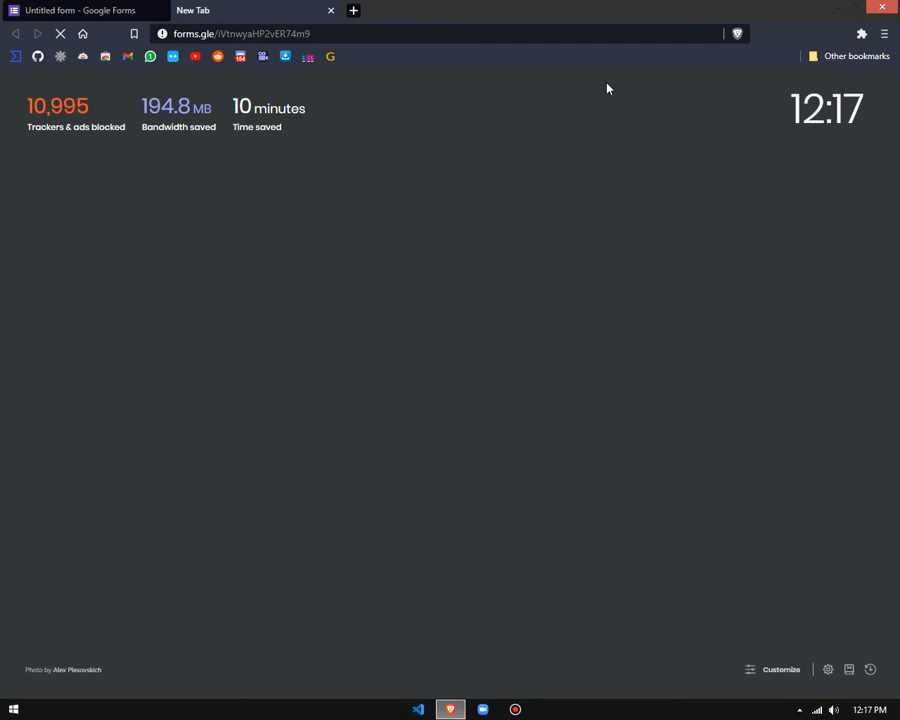
pyautogui.click(477, 29)
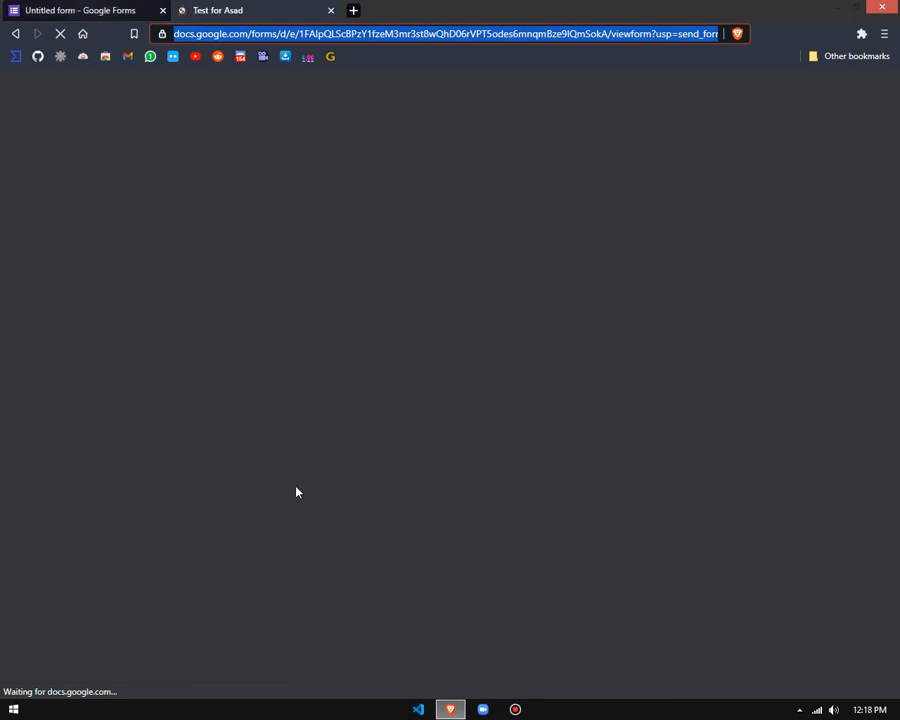
pyautogui.click(115, 11)
pyautogui.click(223, 11)
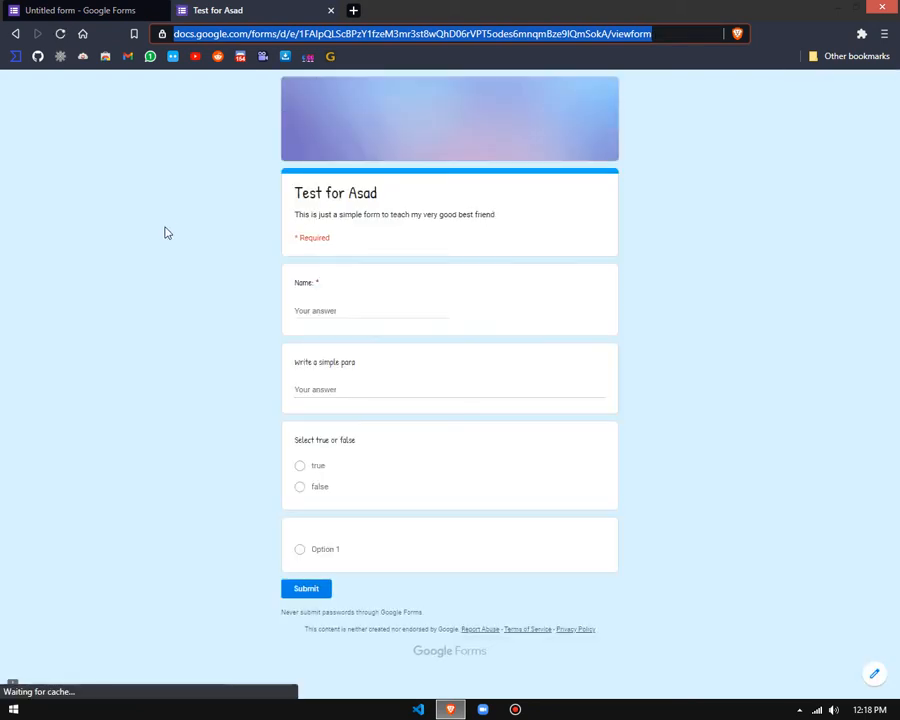
# Step: Look over the form as respondents see it and return to the form editor
pyautogui.click(162, 232)
pyautogui.moveTo(310, 192); pyautogui.dragTo(398, 205)
pyautogui.click(6, 352)
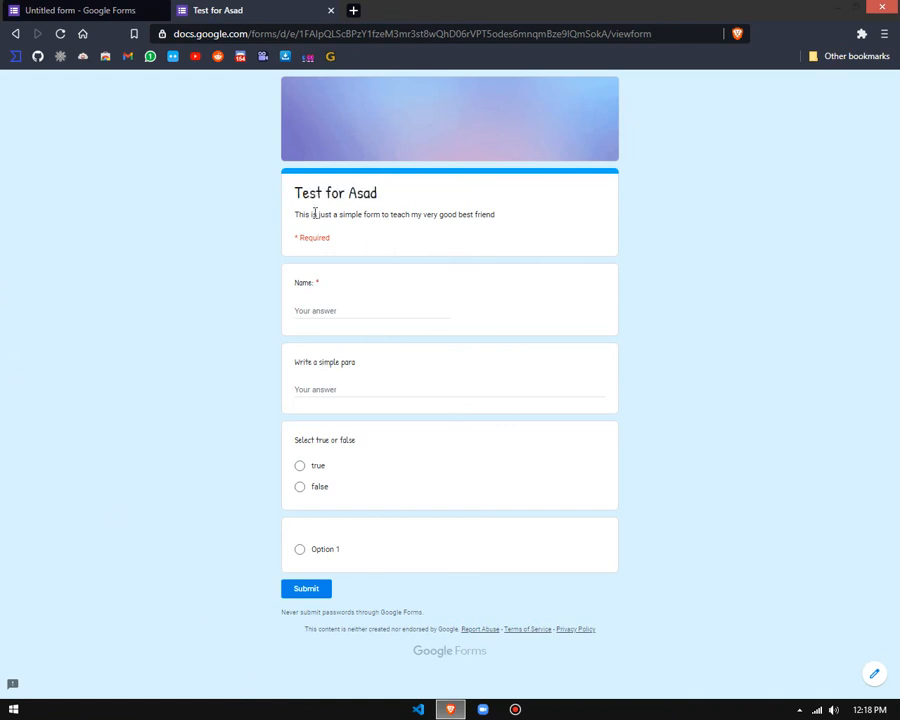
pyautogui.hotkey('ctrl', 'Tab')
pyautogui.scroll(-1, 112, 358)
pyautogui.scroll(1, 113, 360)
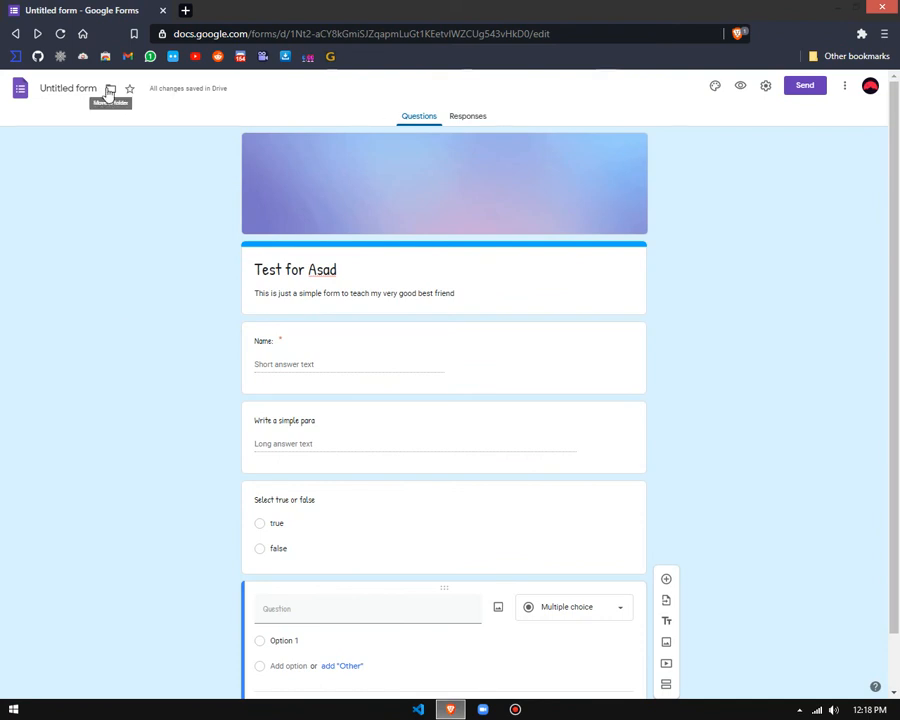
pyautogui.click(844, 88)
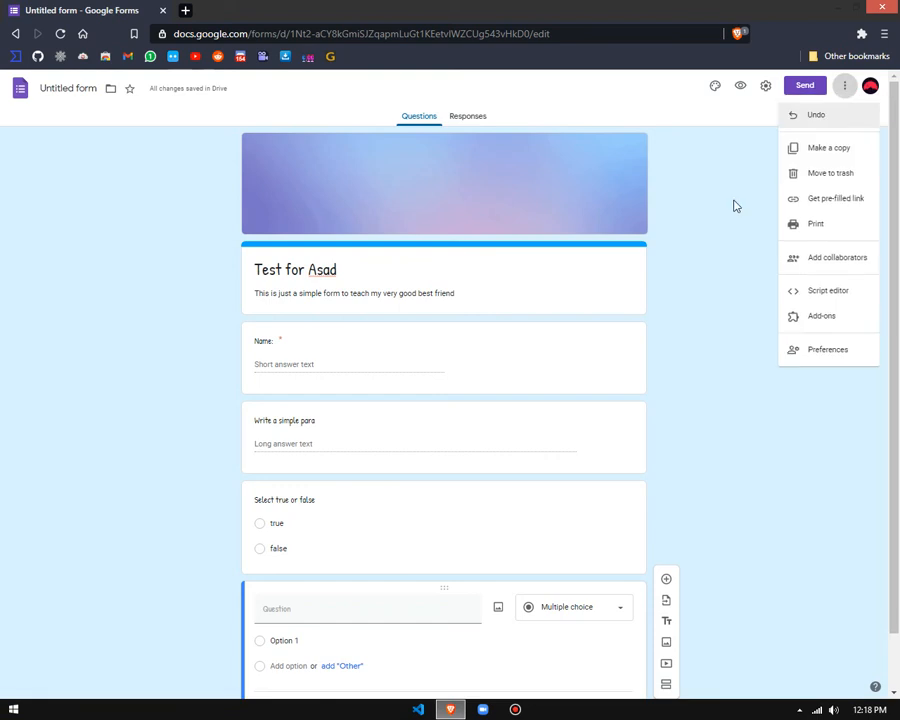
pyautogui.click(735, 206)
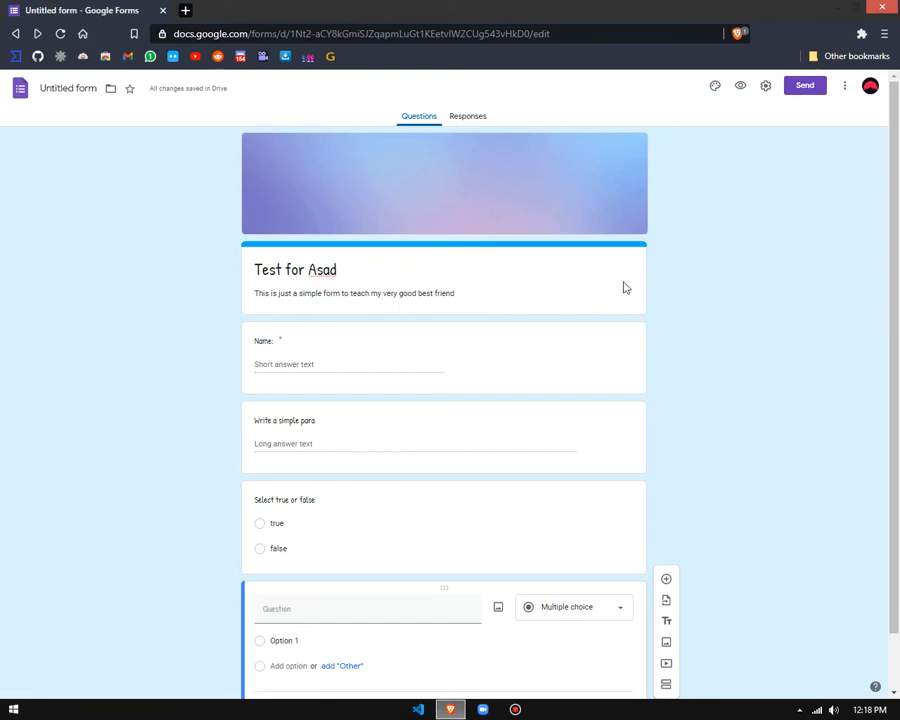
pyautogui.click(311, 269)
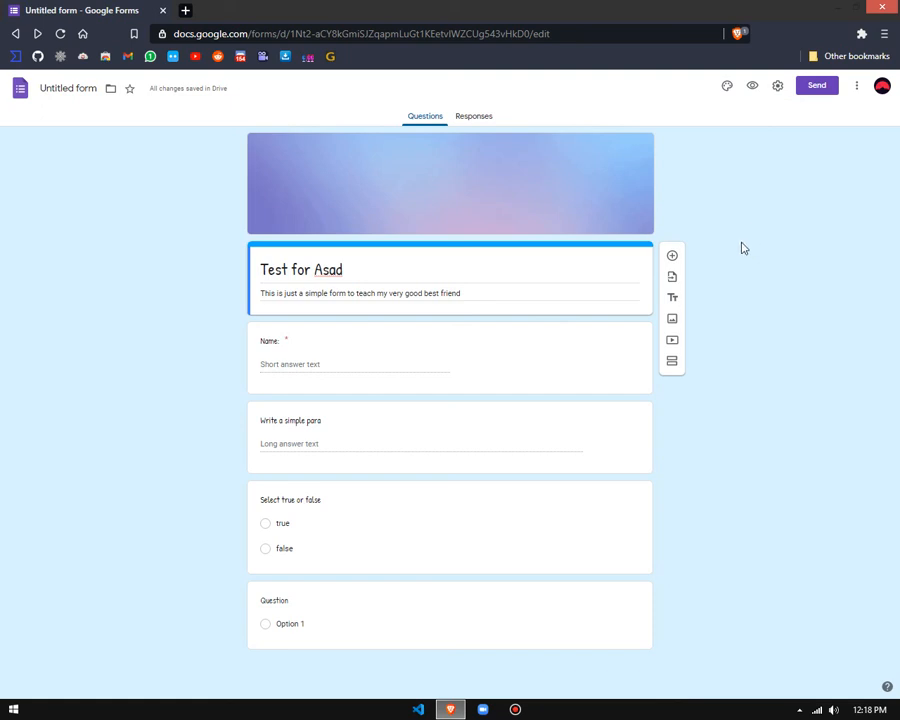
pyautogui.moveTo(482, 5)
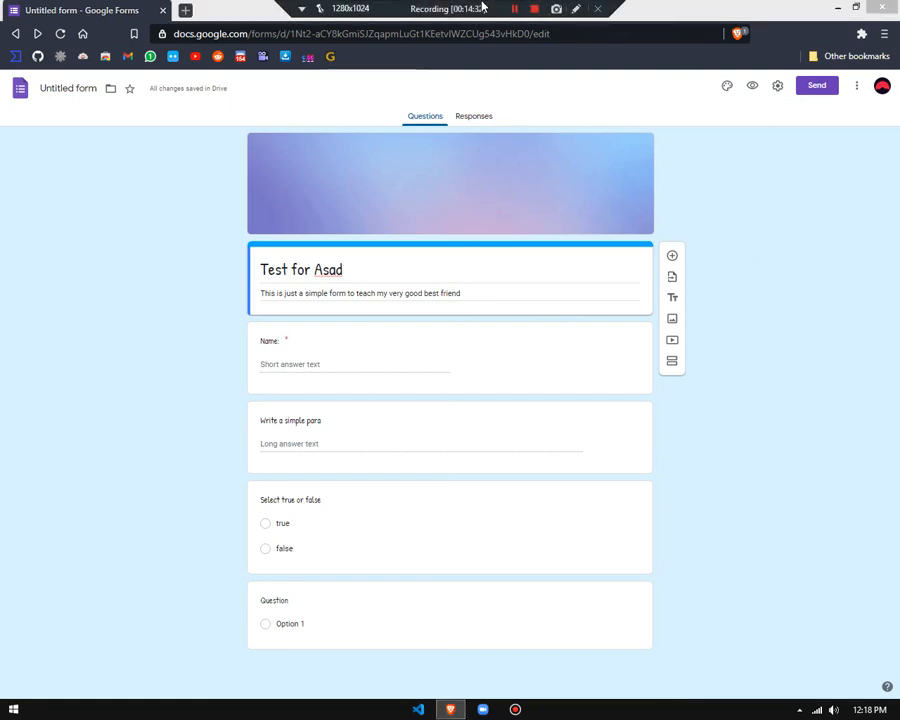